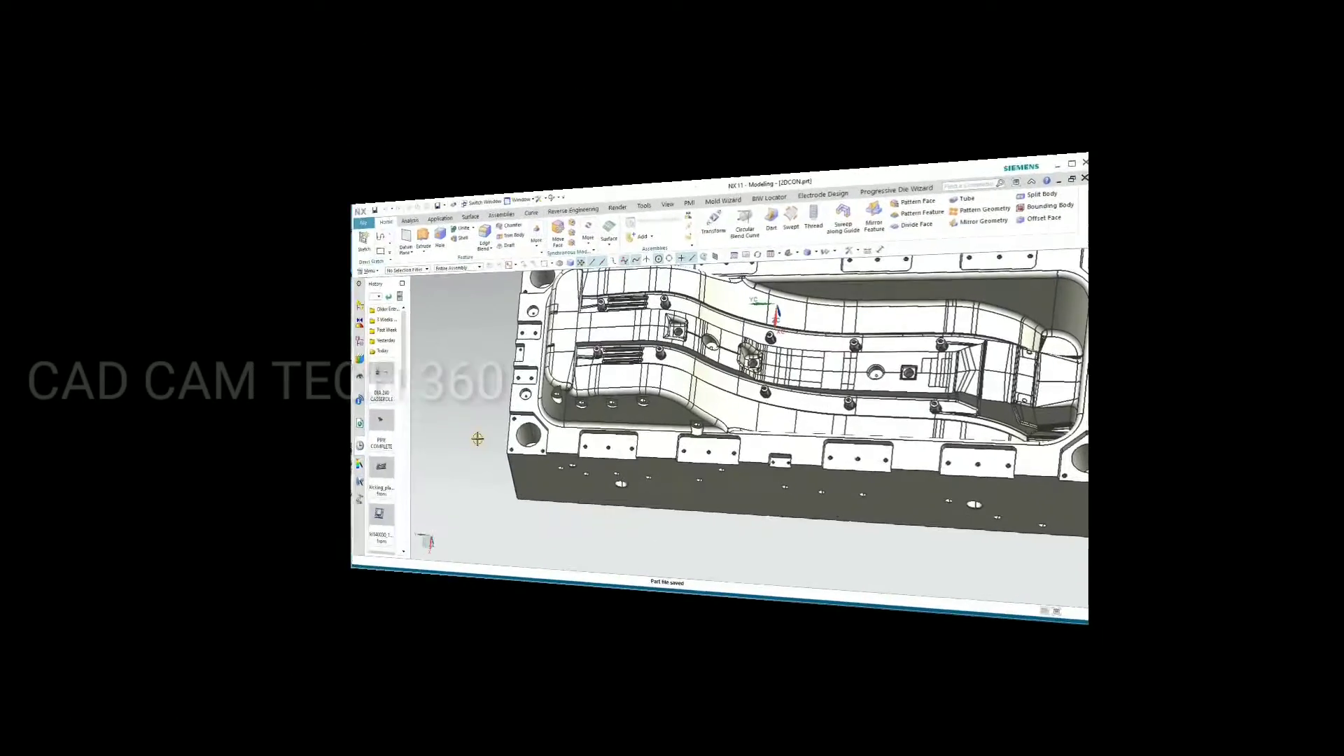
Switch the mold plate model to the Drafting application without creating a sheet
middle_drag(729, 606, 954, 387)
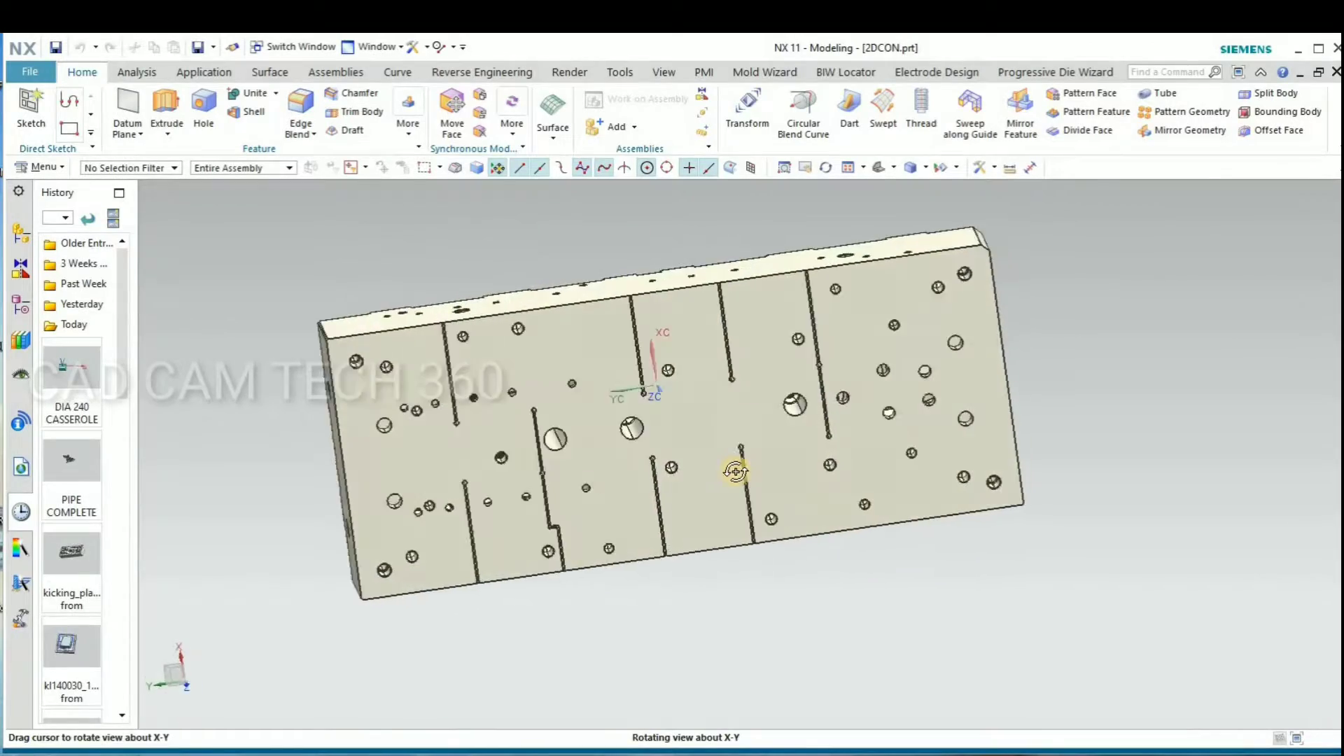
scroll(953, 388, up, 3)
scroll(765, 444, down, 3)
middle_drag(765, 443, 315, 371)
scroll(315, 371, up, 3)
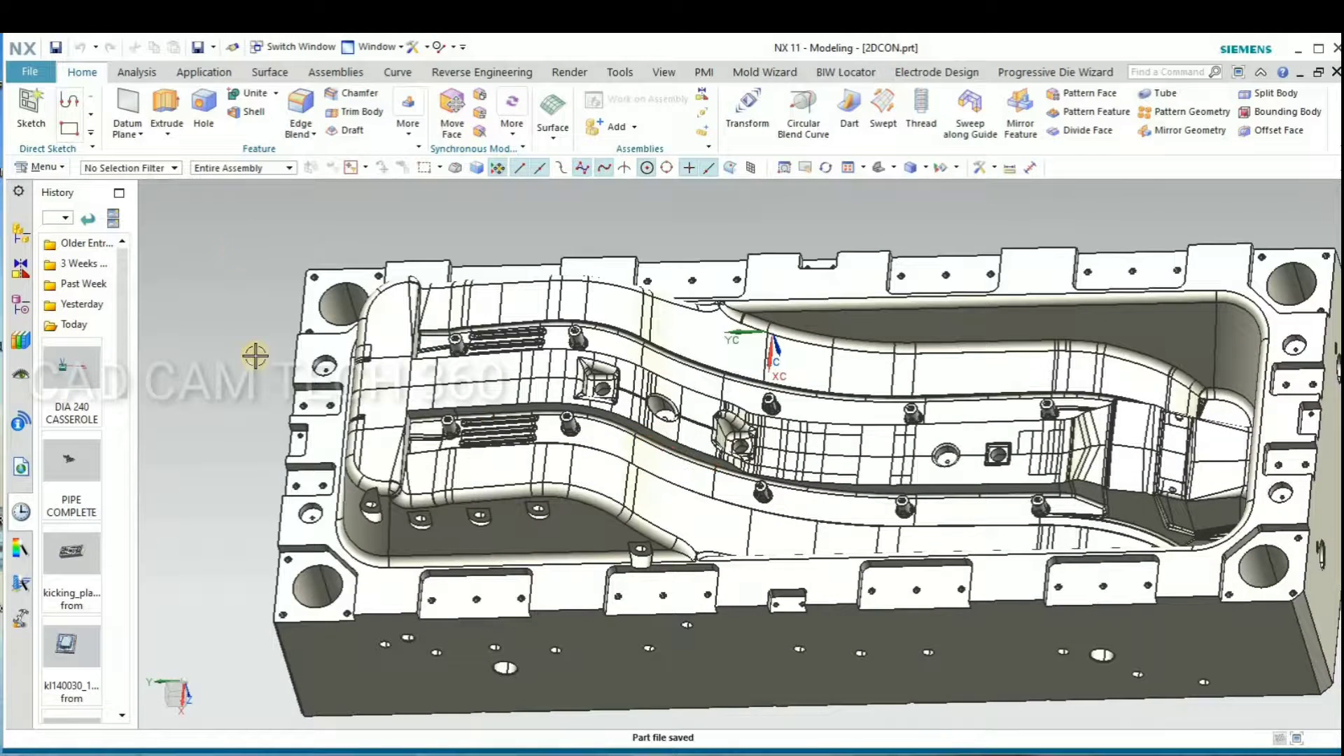
scroll(256, 356, down, 2)
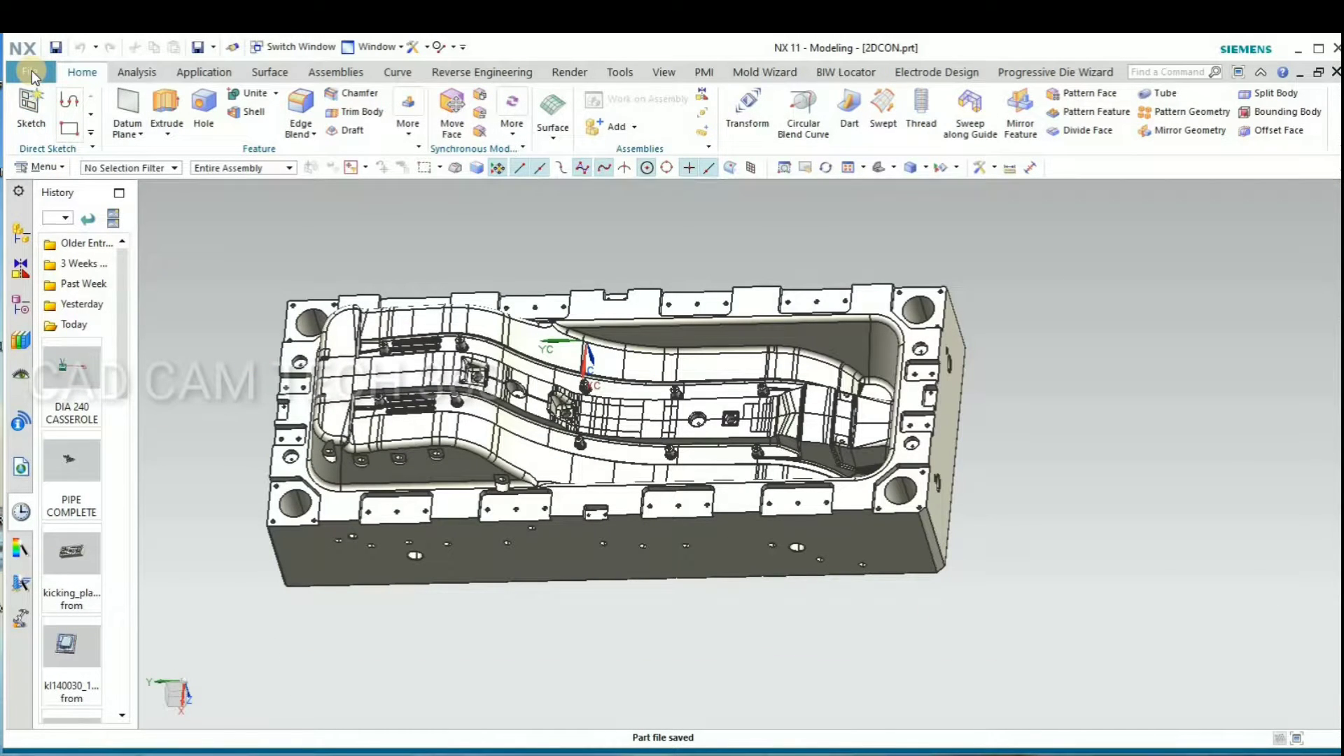
click(31, 70)
click(238, 364)
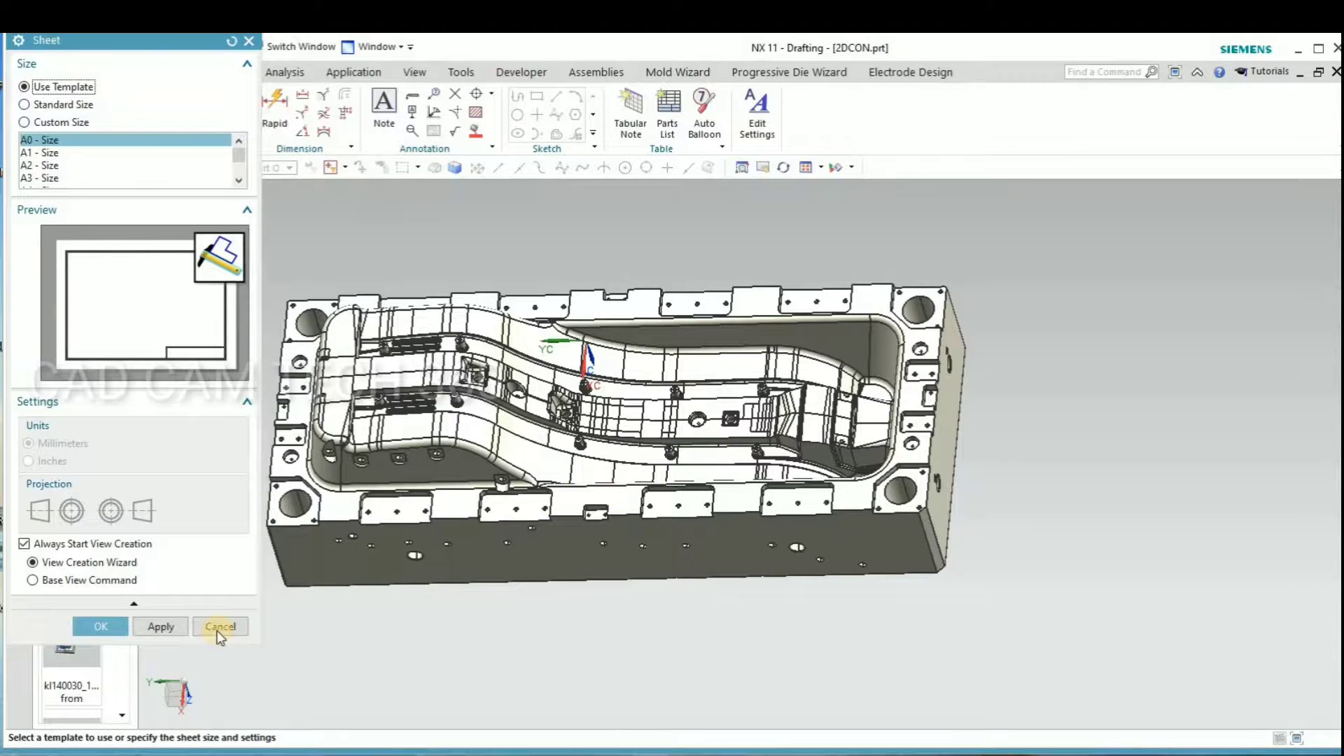
key(Escape)
middle_drag(285, 579, 301, 591)
Measure the plate's length between its end faces with Simple Distance: 1380 mm
click(280, 72)
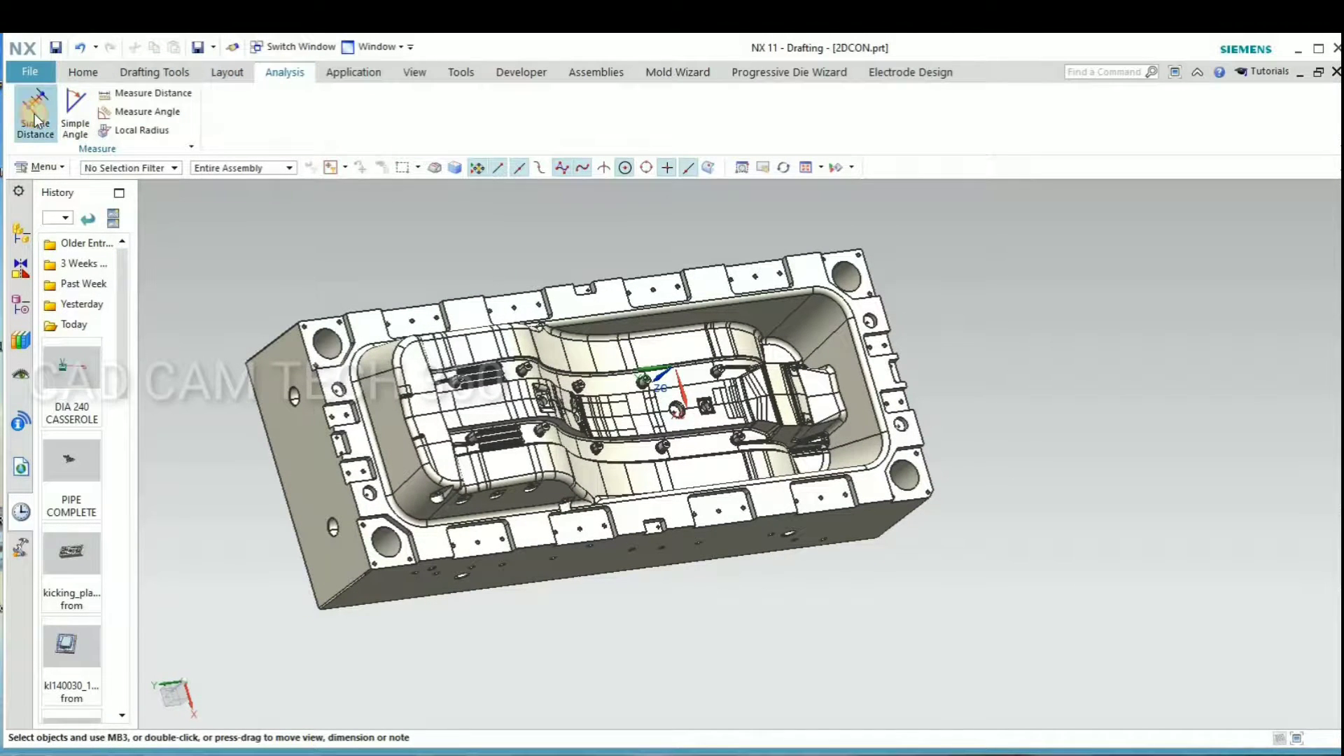
click(35, 113)
click(314, 456)
middle_drag(856, 418, 873, 385)
click(1027, 396)
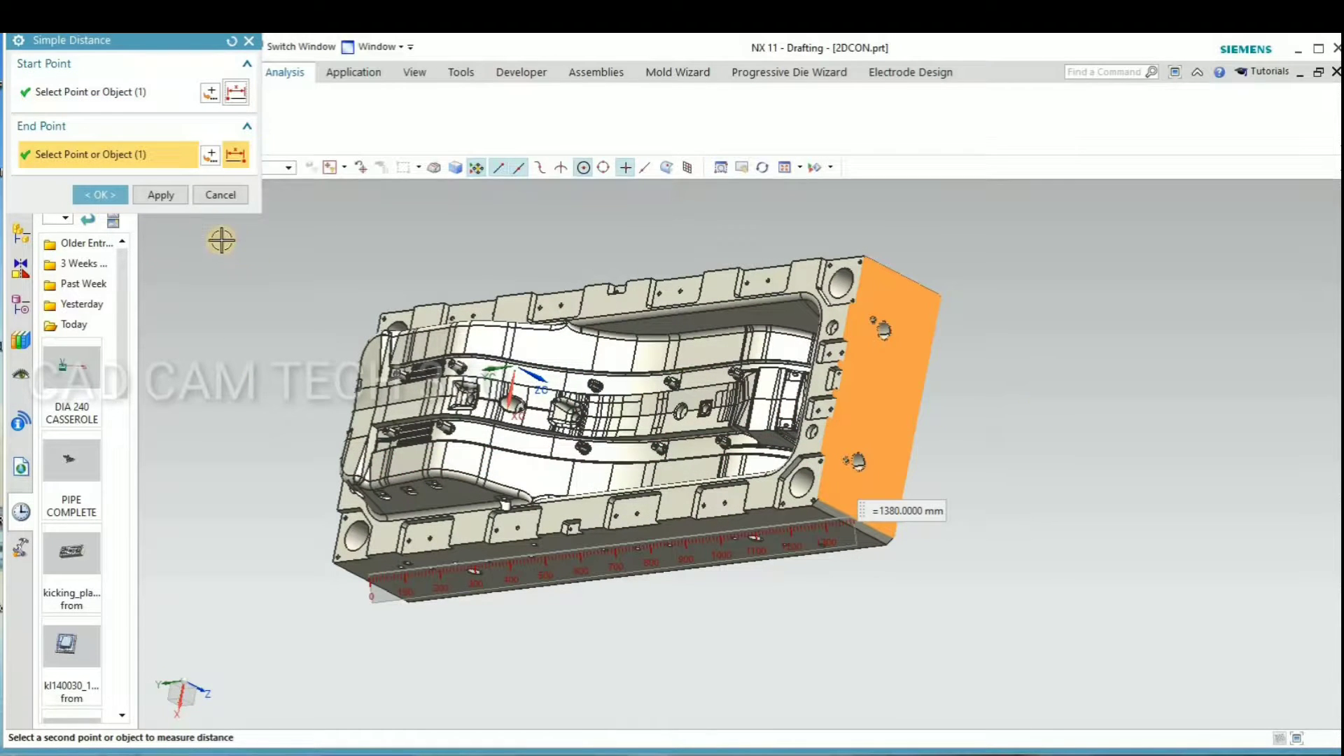
click(157, 192)
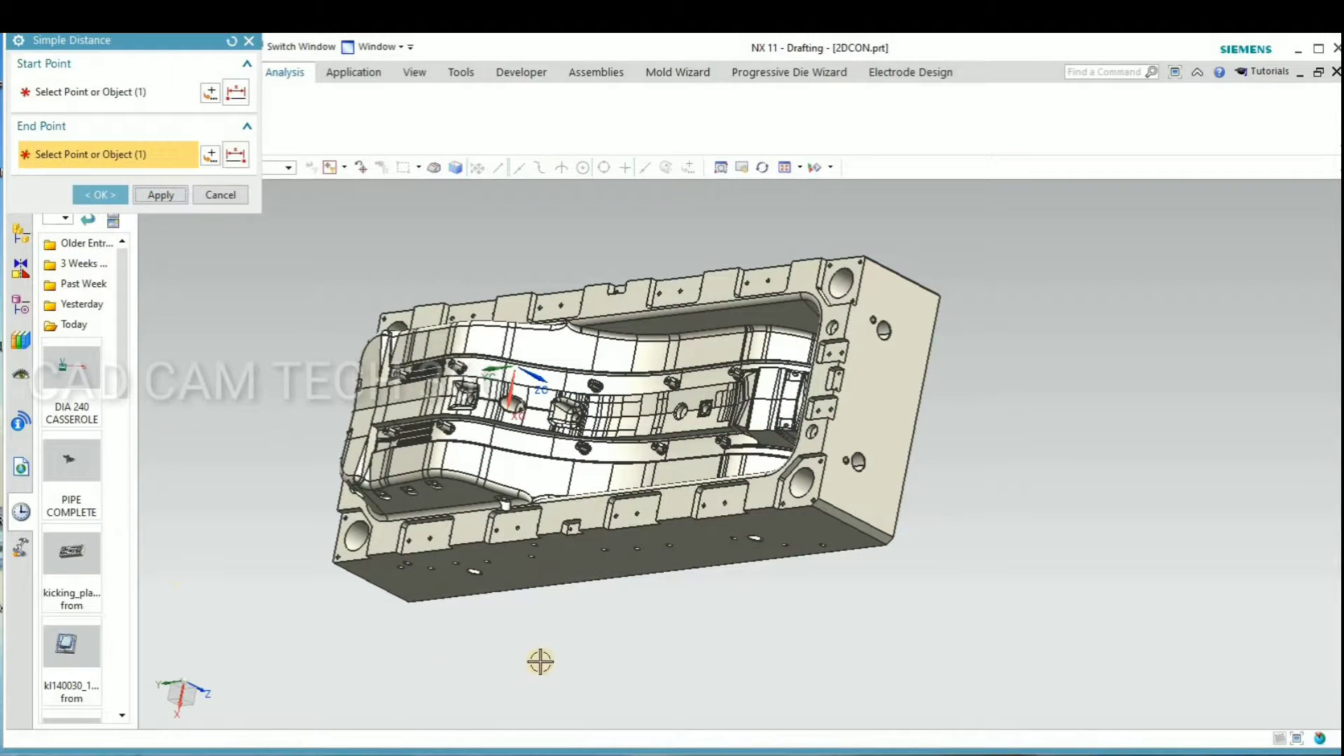
Measure the plate's width between its long side faces: 550 mm
click(651, 568)
middle_drag(683, 452, 672, 430)
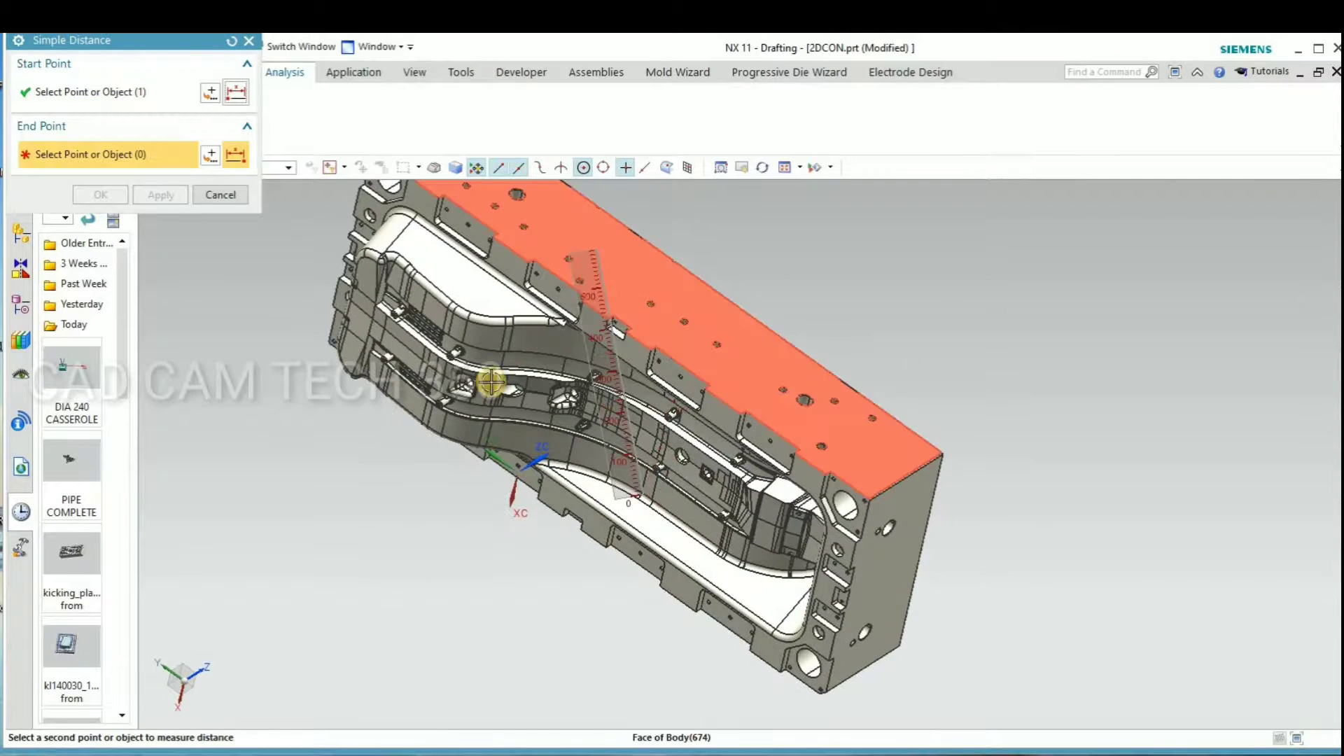
click(464, 422)
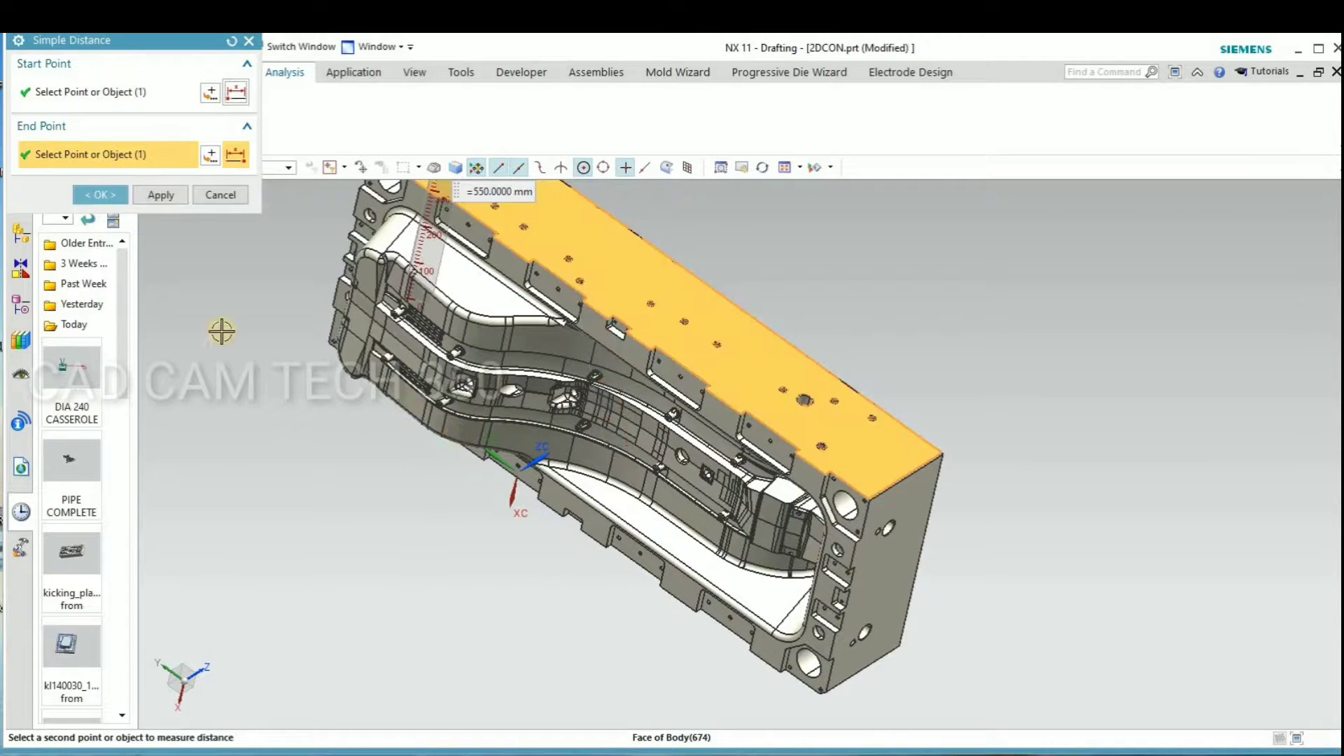
middle_click(471, 483)
middle_drag(495, 511, 322, 490)
click(30, 71)
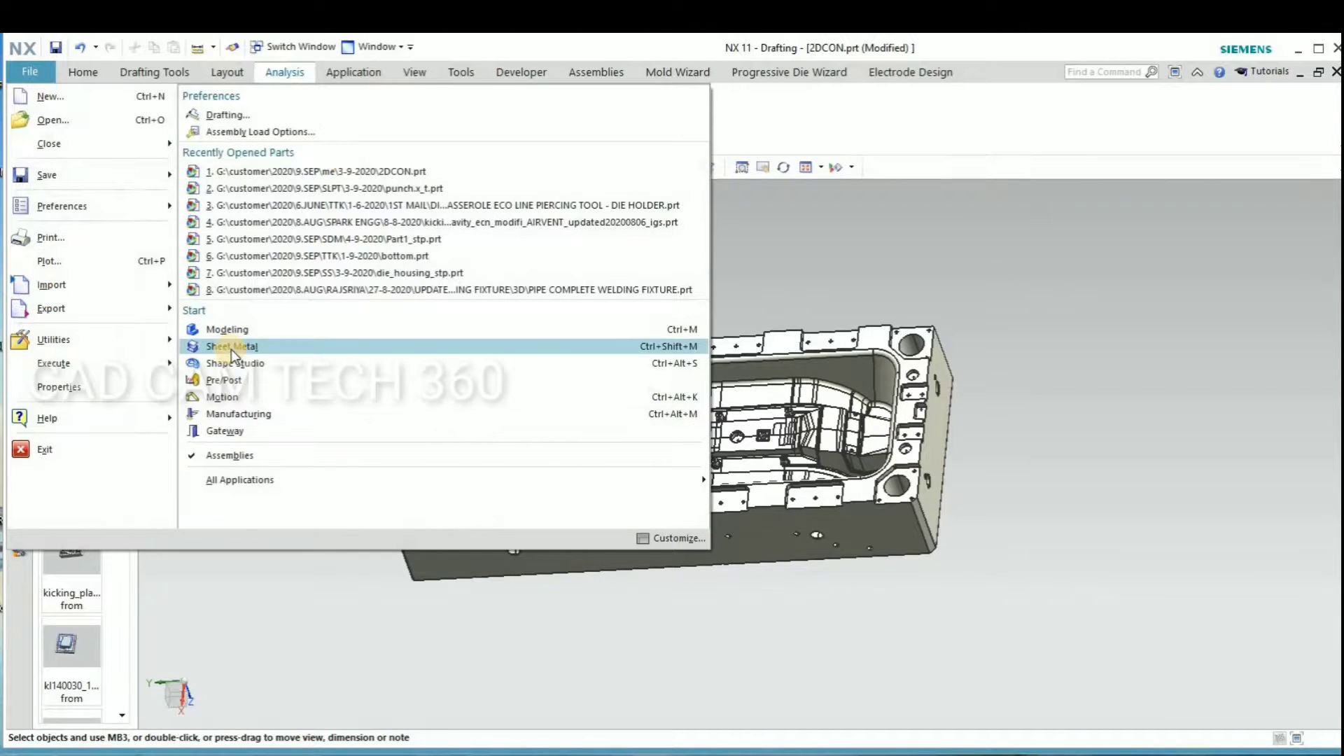
Switch briefly to Modeling, then back to Drafting so the A0 sheet dialog appears
click(264, 328)
scroll(594, 459, down, 2)
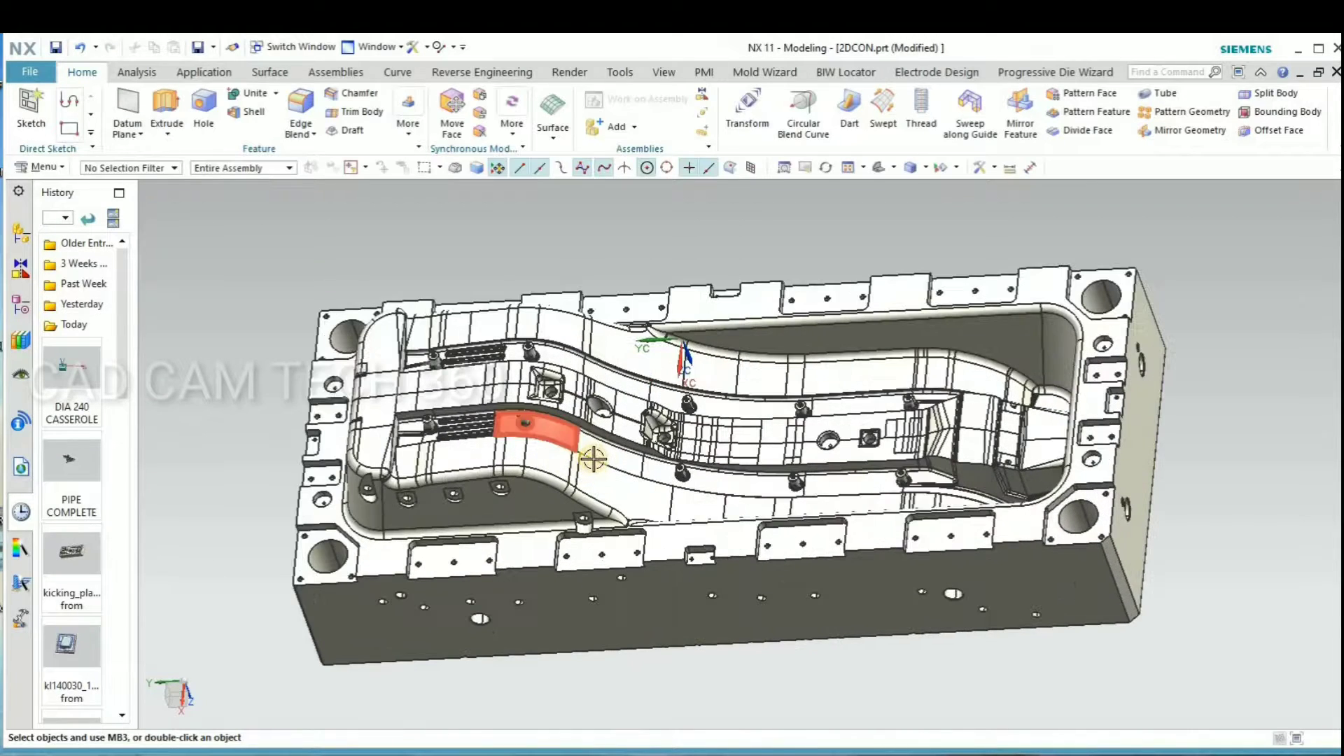
scroll(594, 459, up, 1)
click(32, 66)
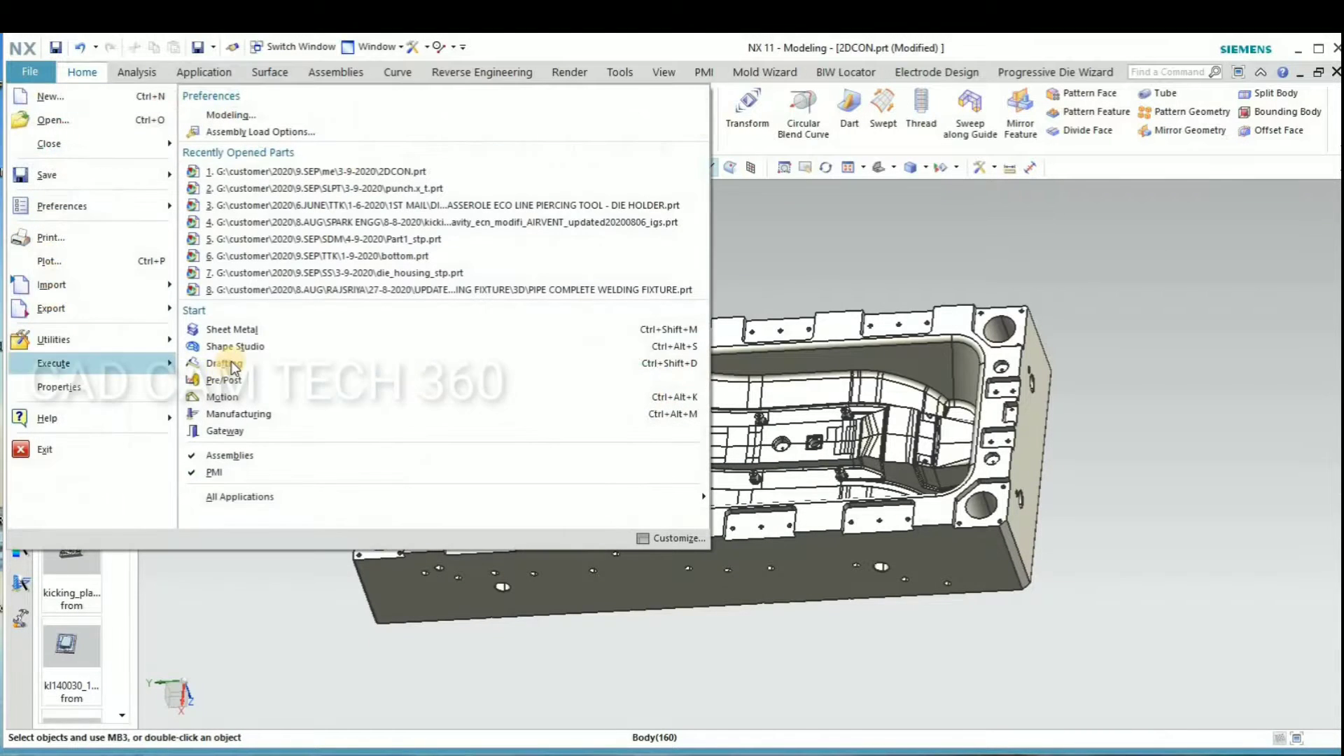
click(223, 363)
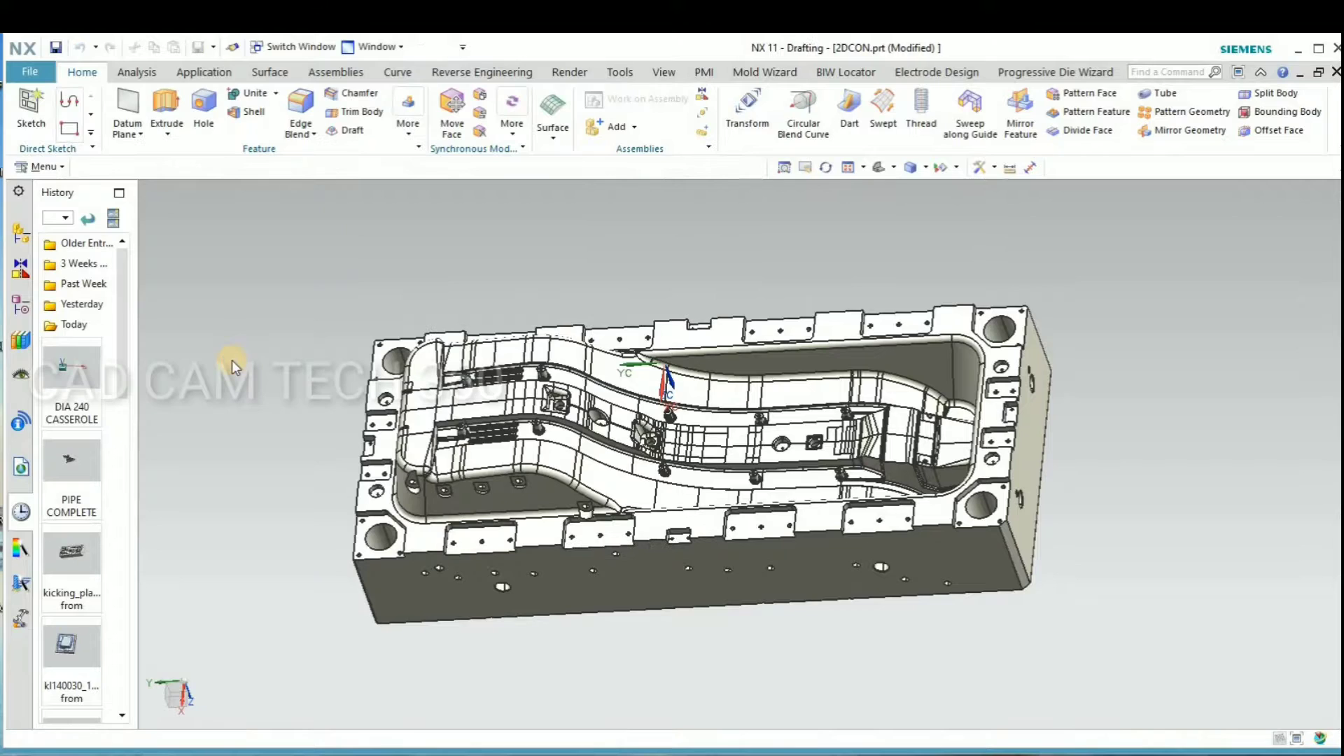
scroll(693, 446, up, 2)
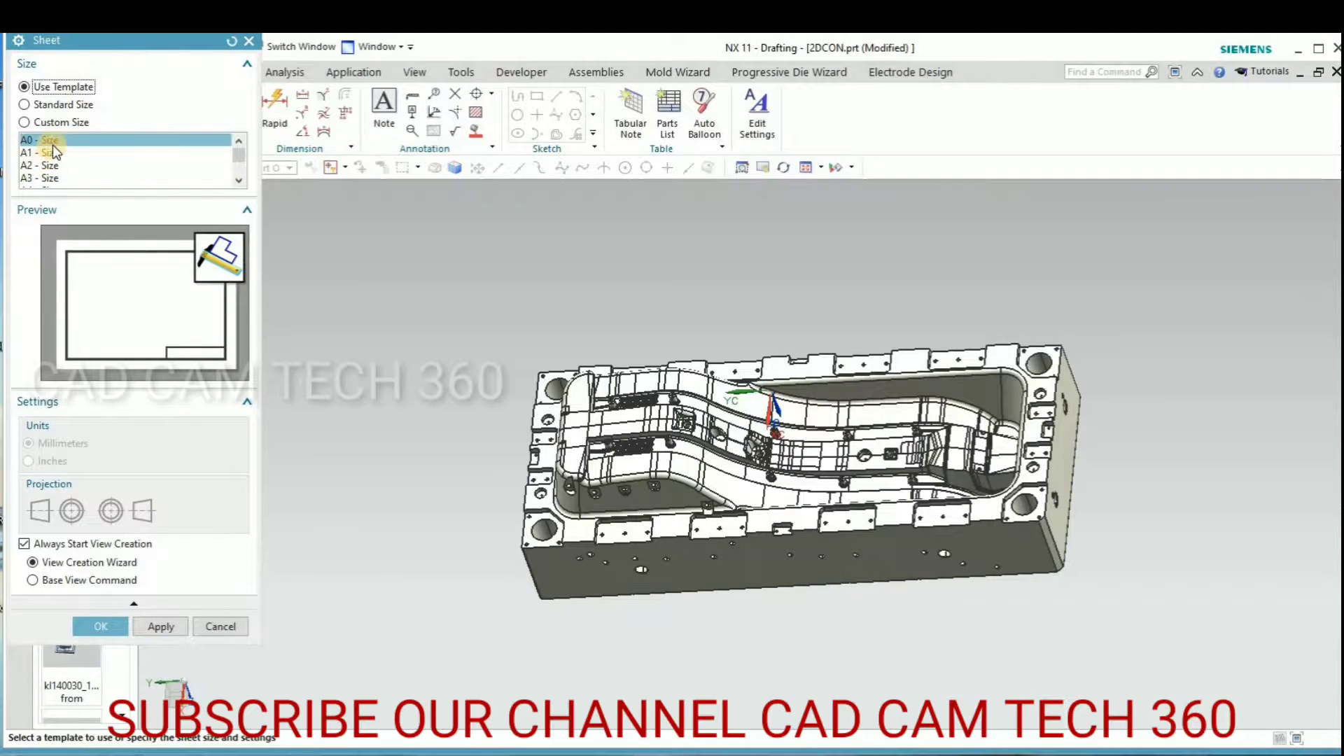
Create the trial A0 sheet, skip its title block and views, then delete it
click(109, 628)
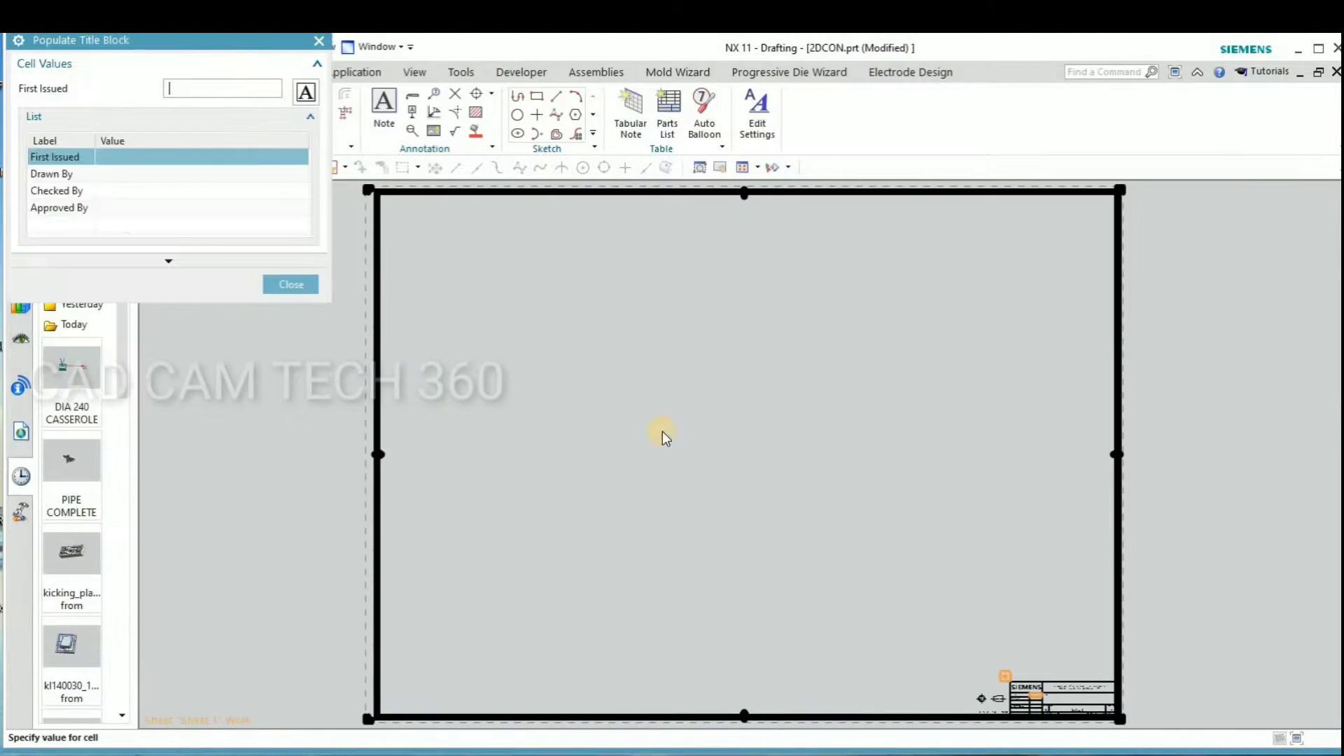
click(292, 284)
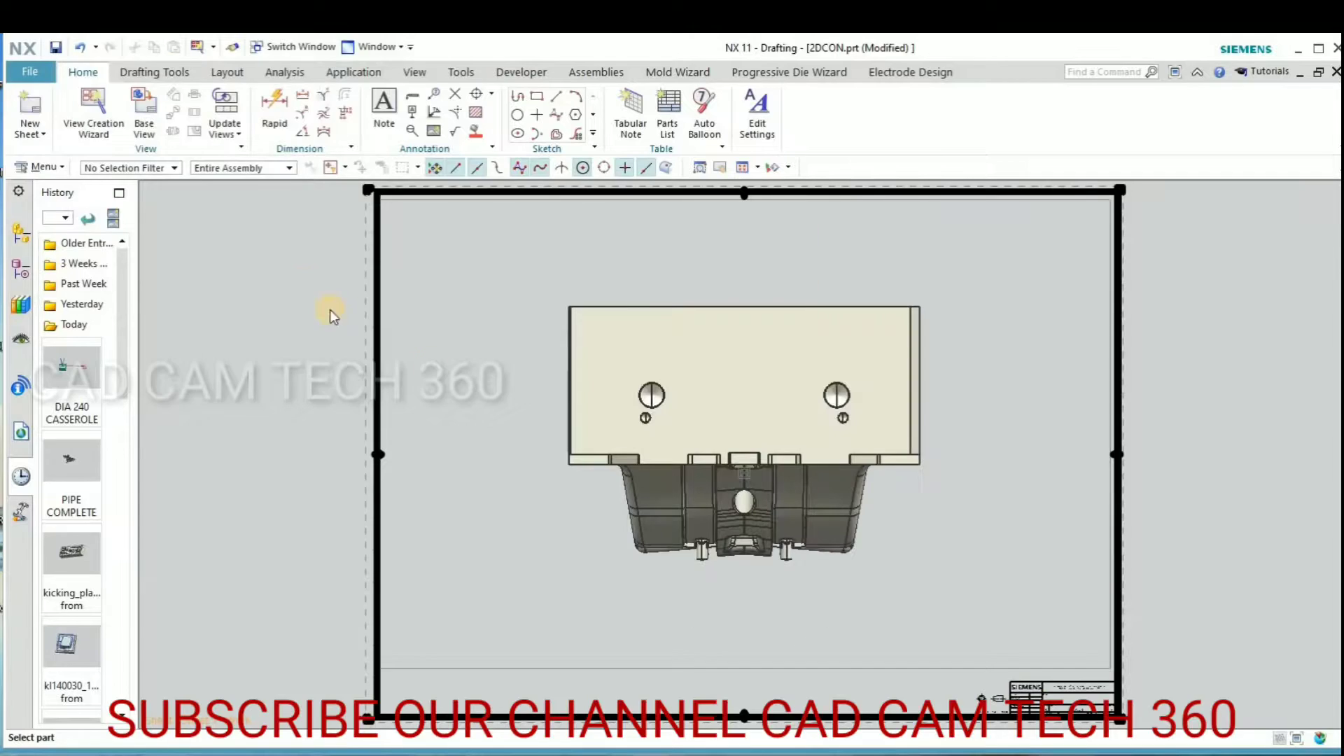
click(450, 423)
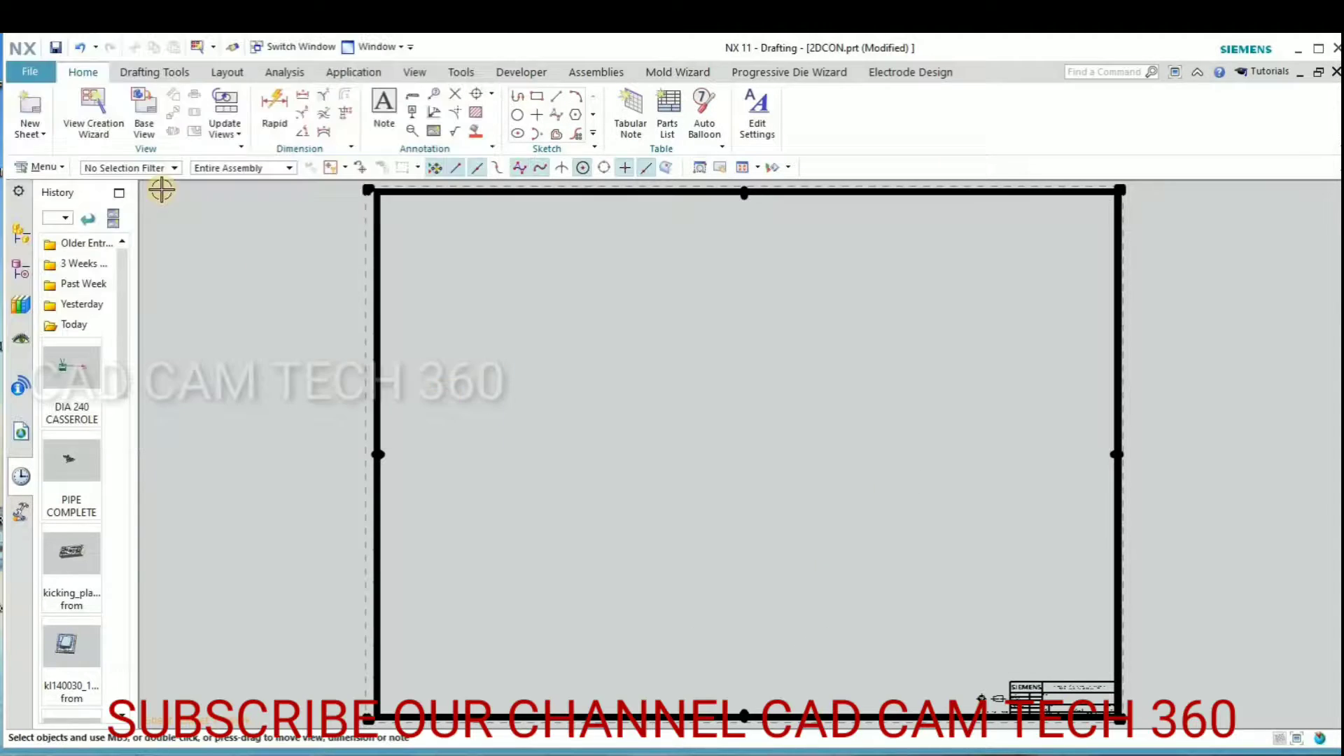
click(144, 112)
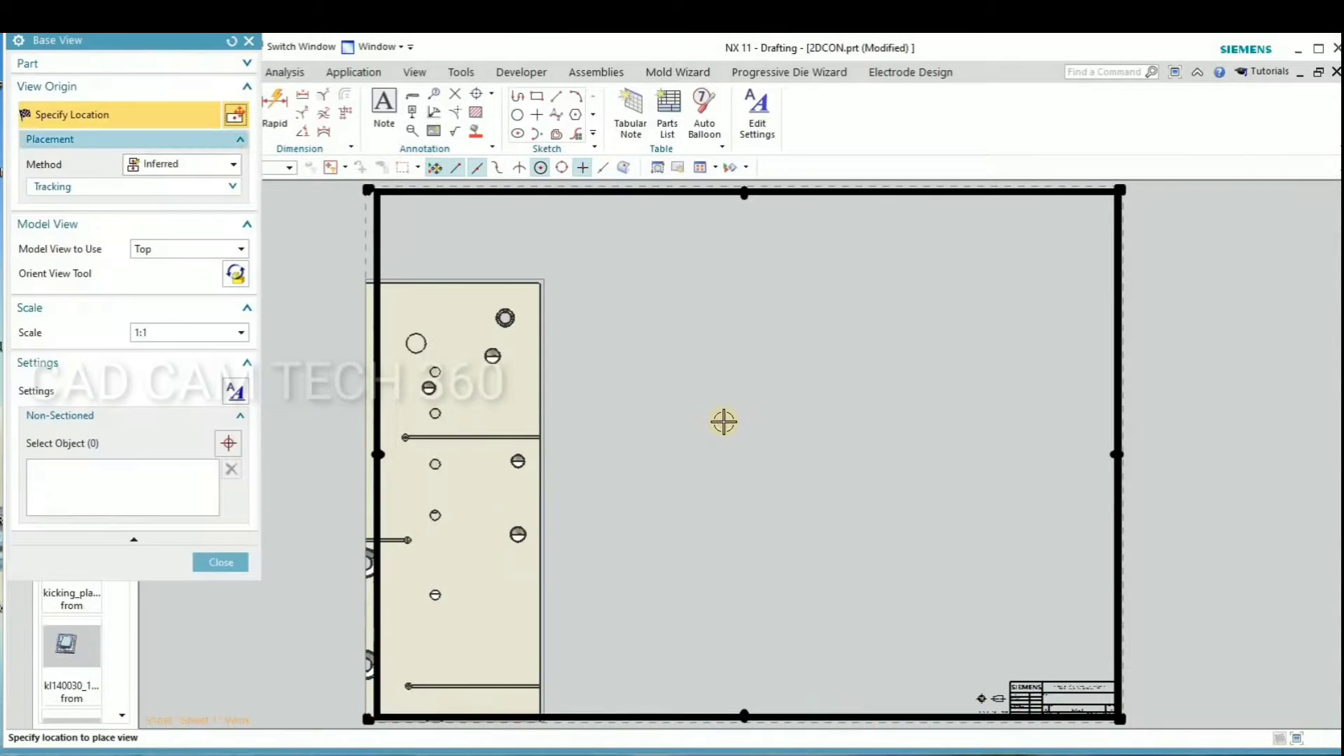
scroll(757, 446, down, 2)
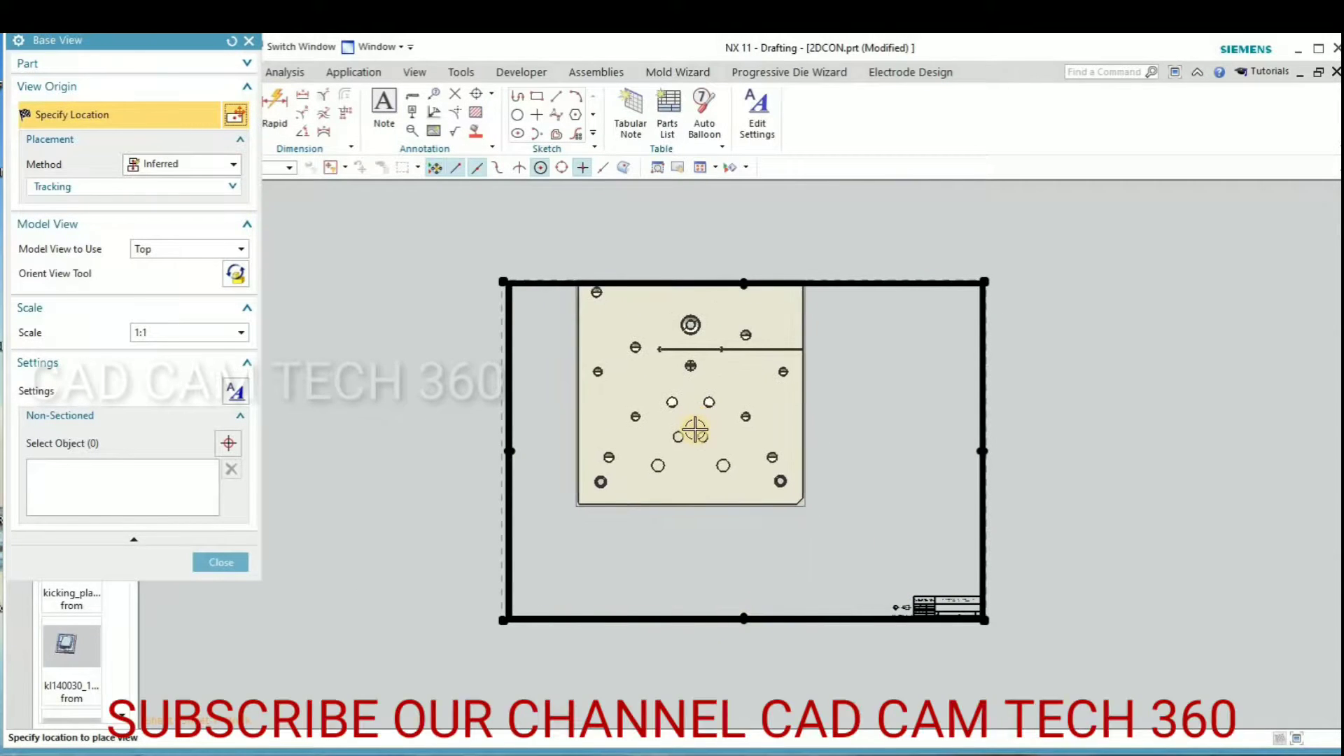
click(219, 561)
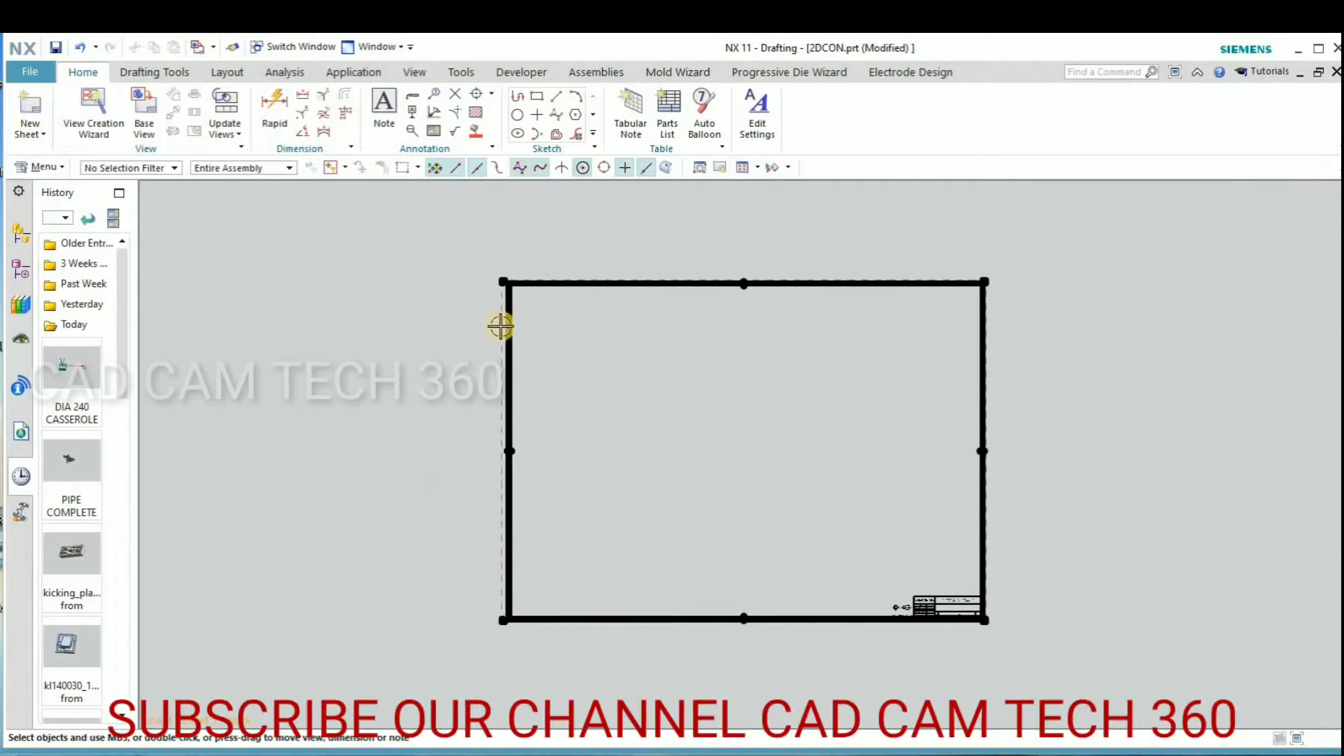
right_click(505, 290)
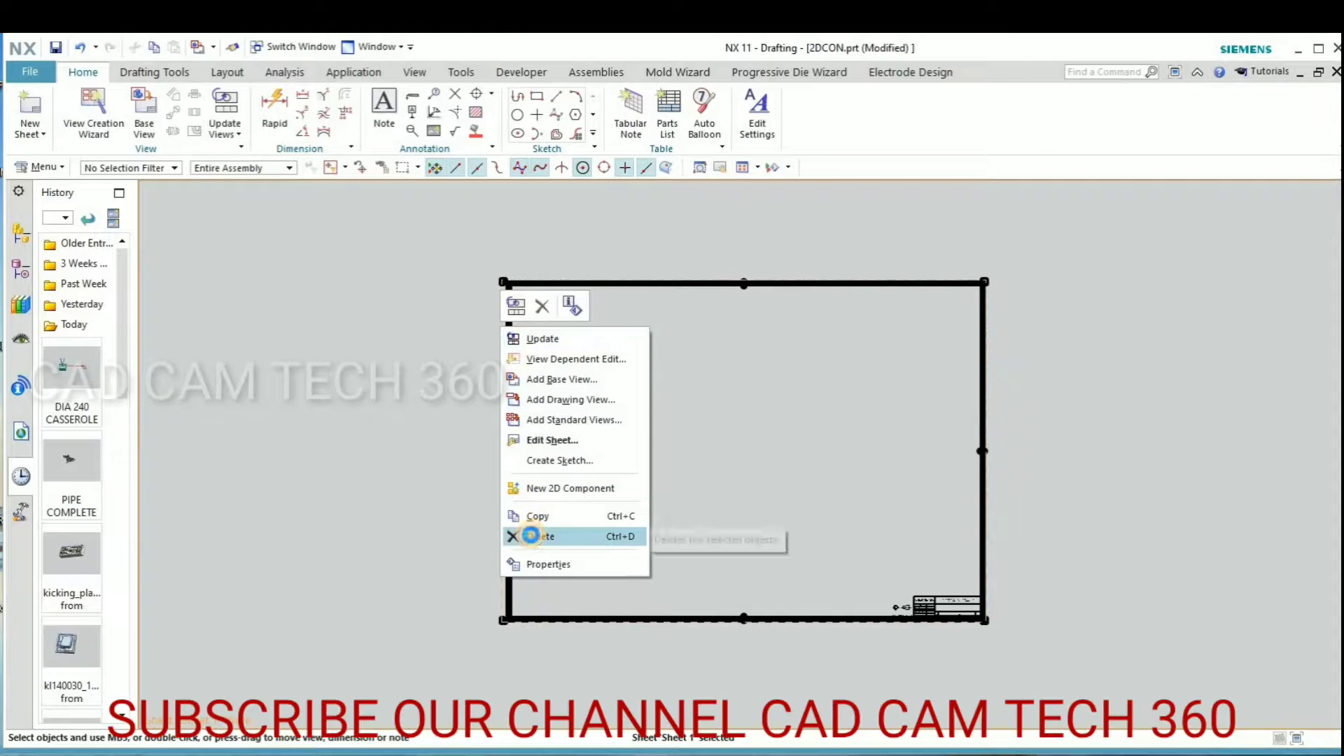
click(543, 536)
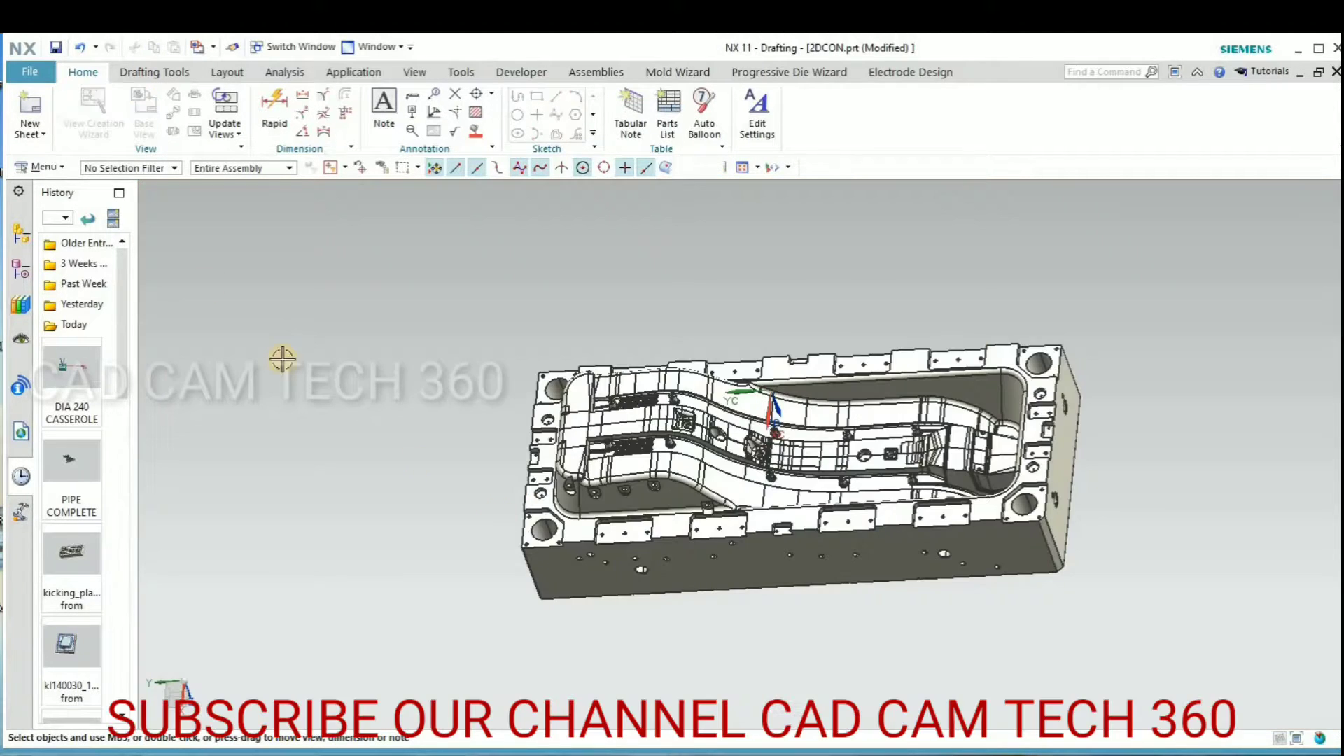
Add a Custom Size drawing sheet with height 2000 mm and length 3000 mm at 1:1
click(28, 112)
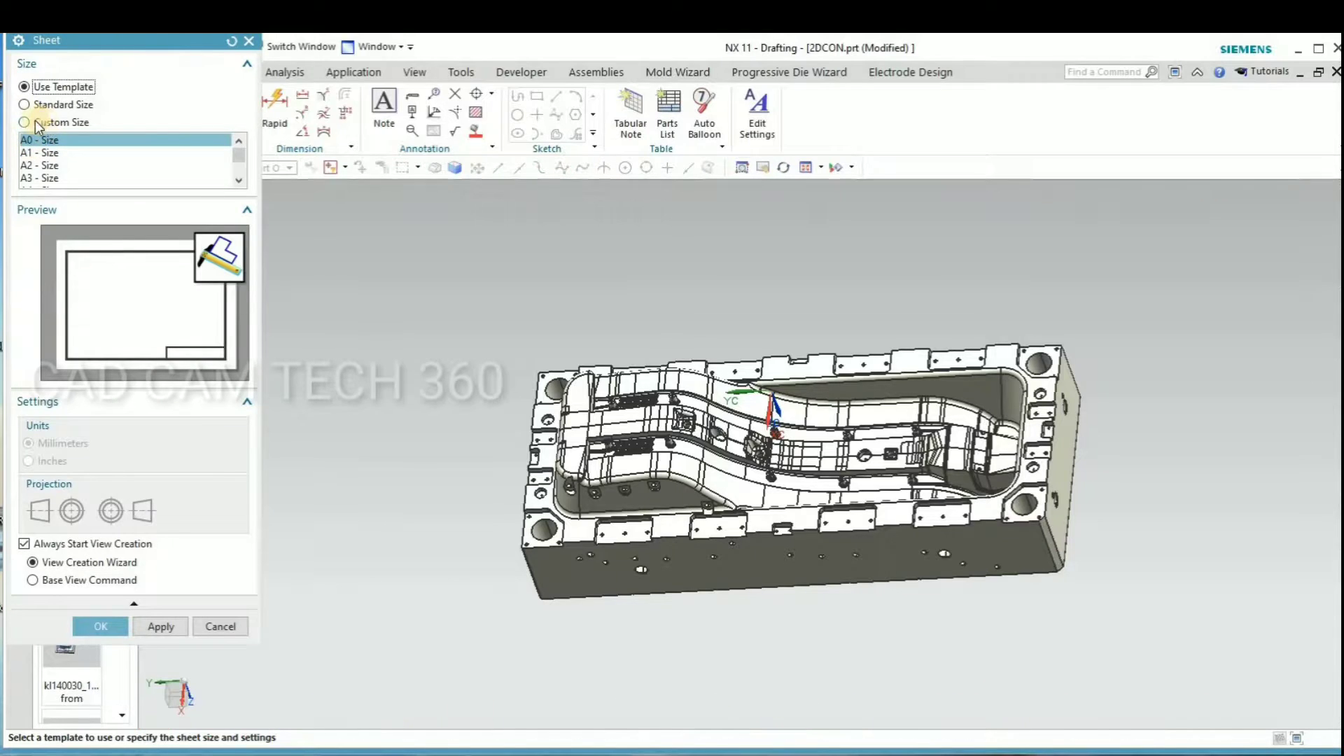
click(25, 122)
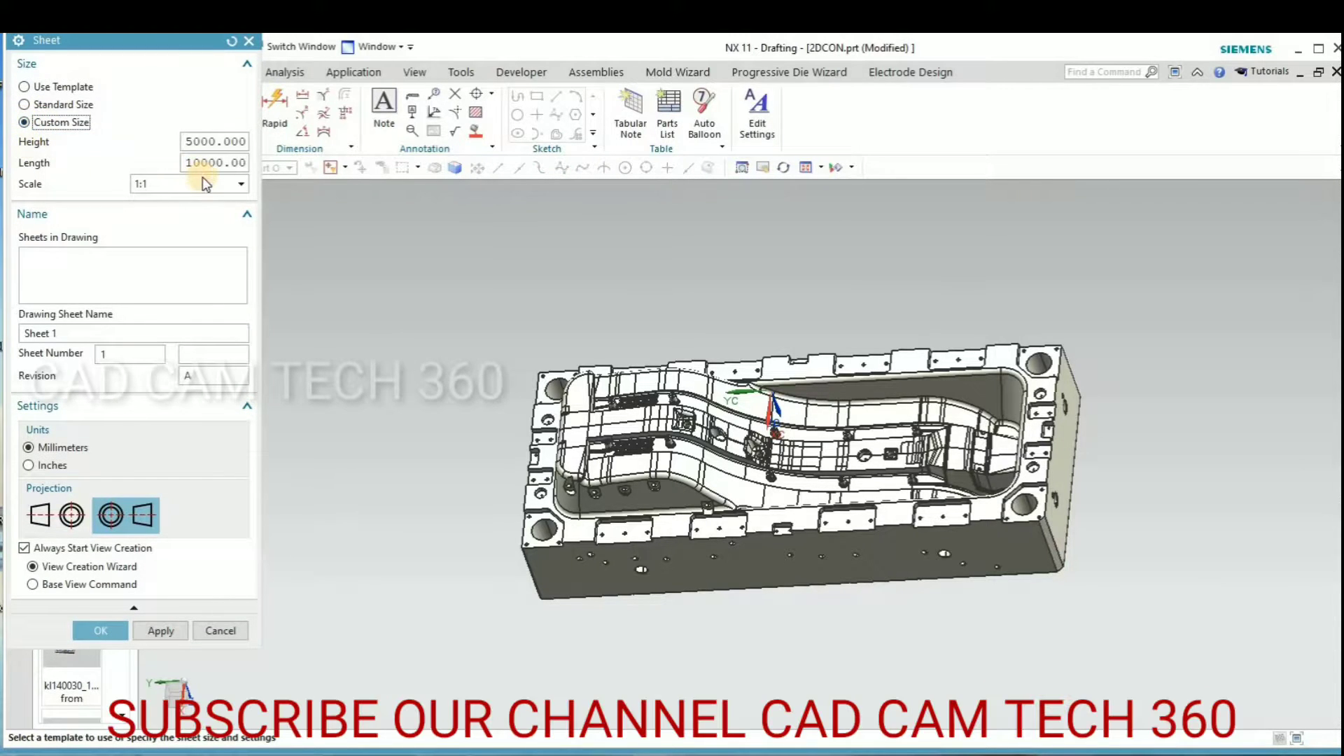
double_click(195, 142)
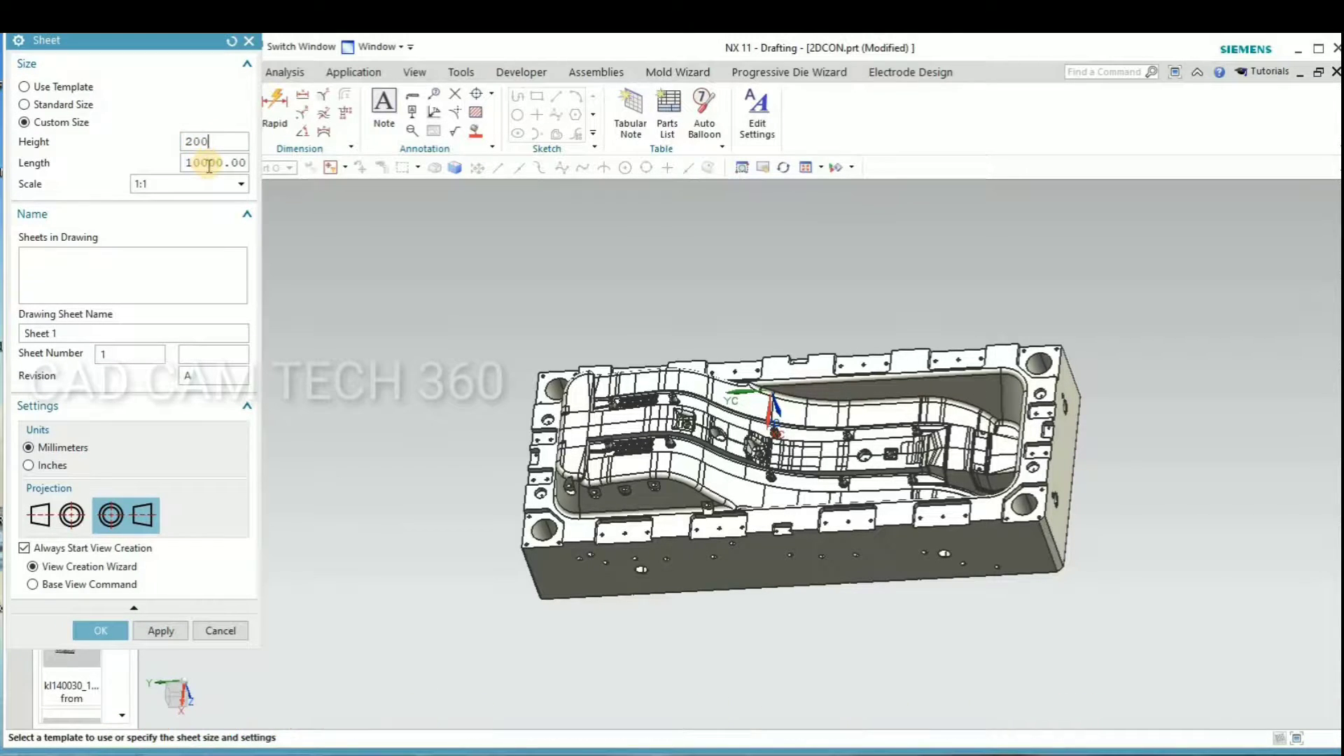
double_click(208, 163)
text(3)
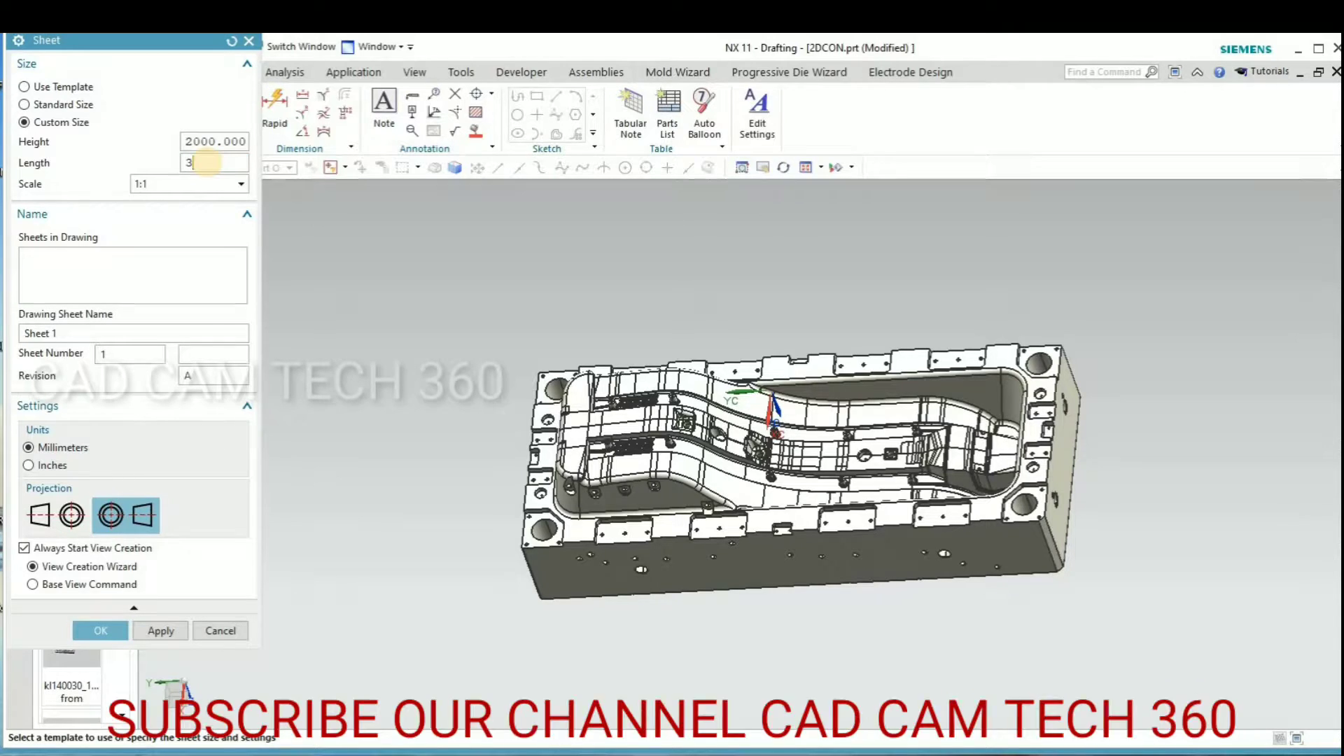
text(000)
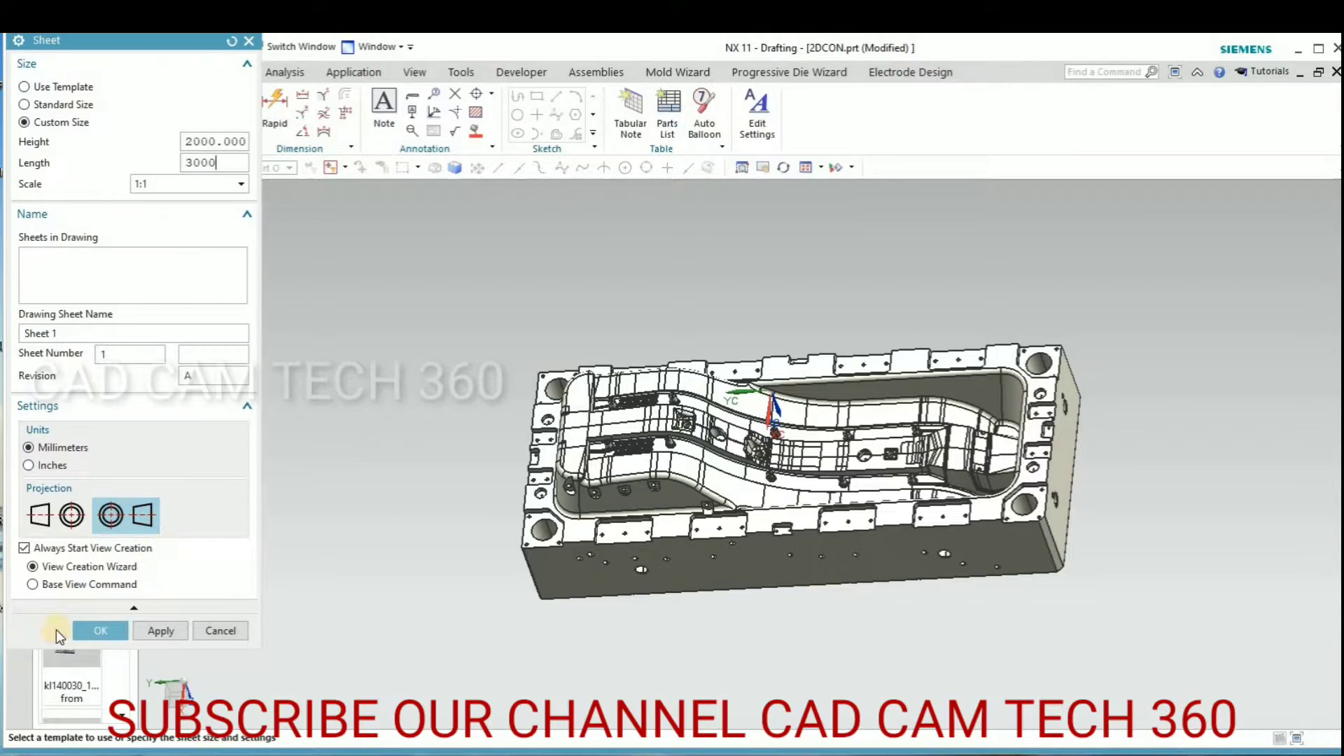
click(86, 629)
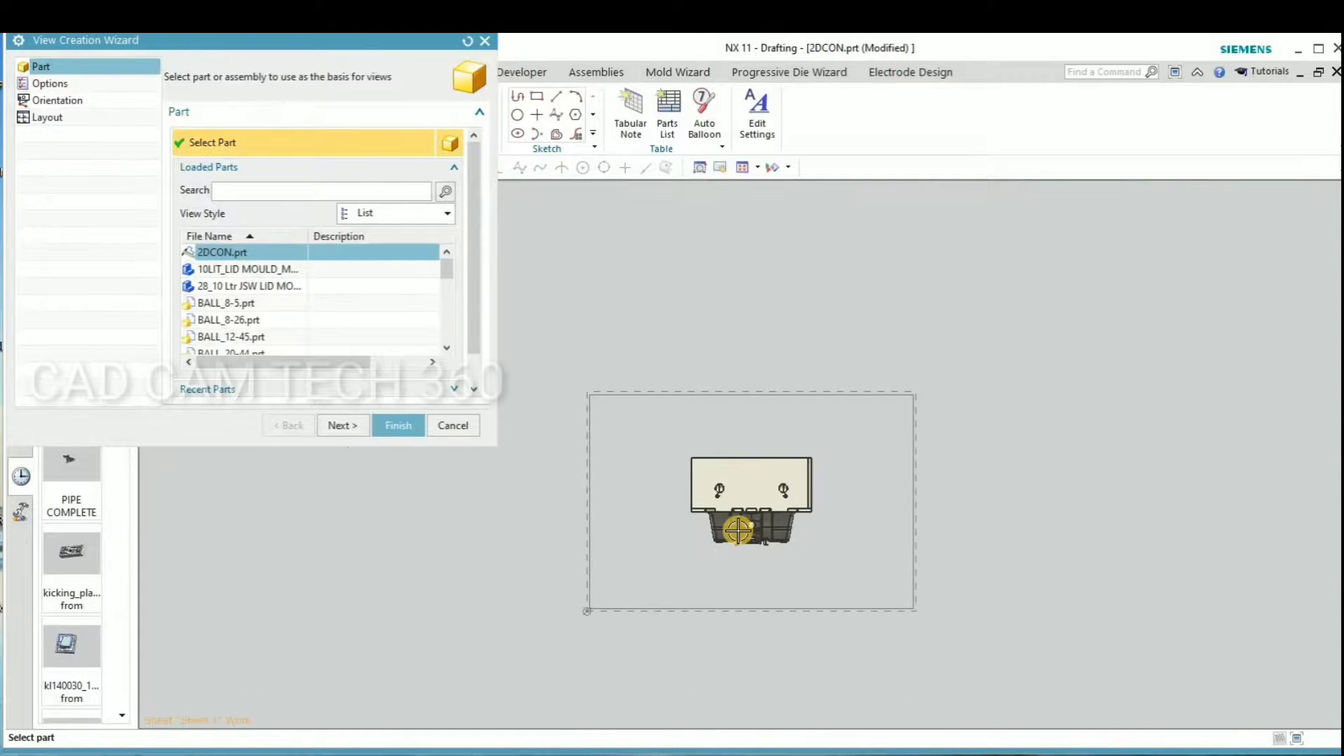
Place the plate's base view, then projected side and top views around it
click(451, 424)
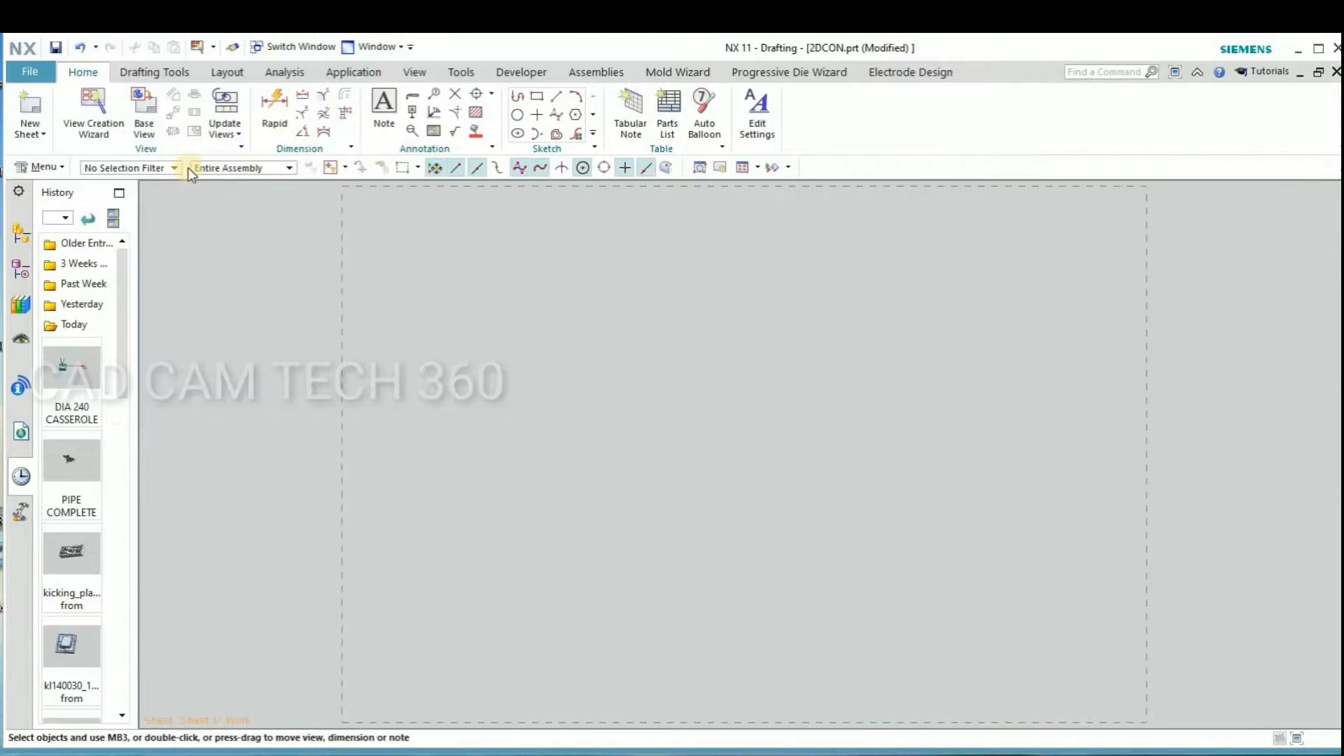
click(148, 117)
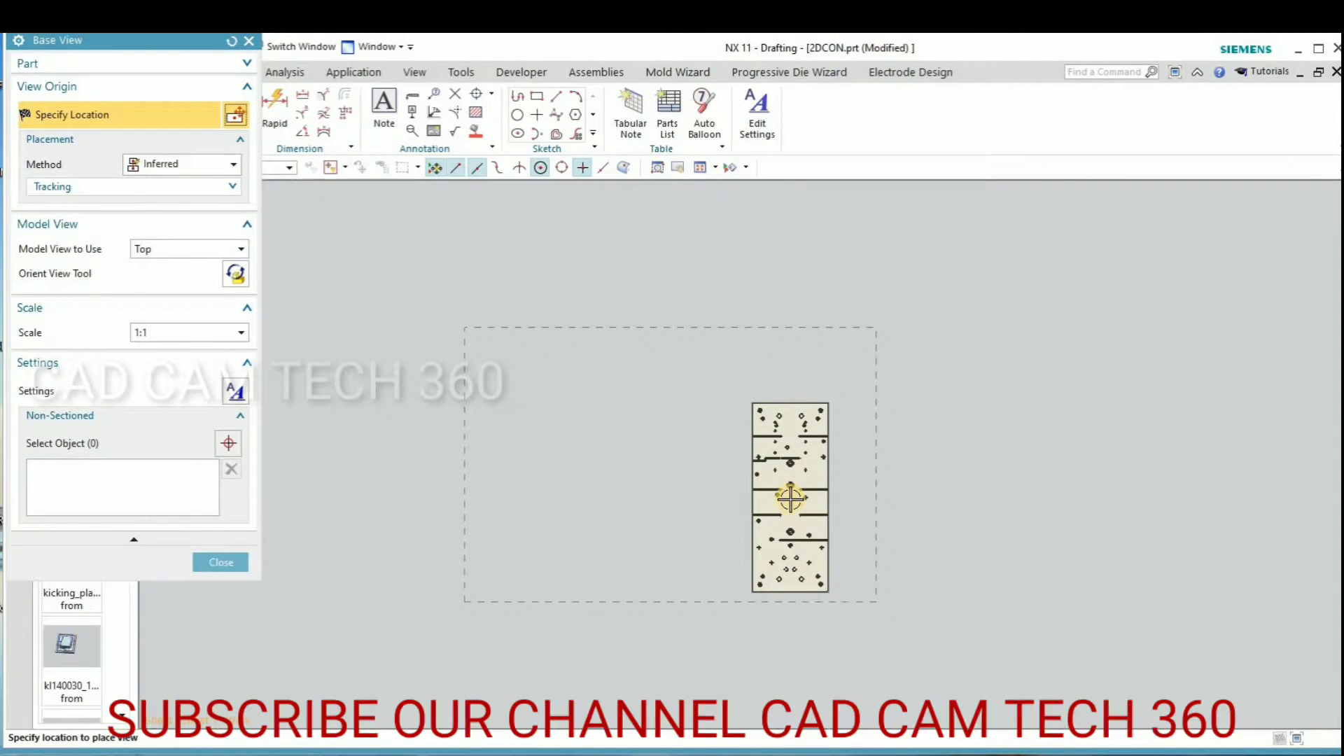
click(791, 498)
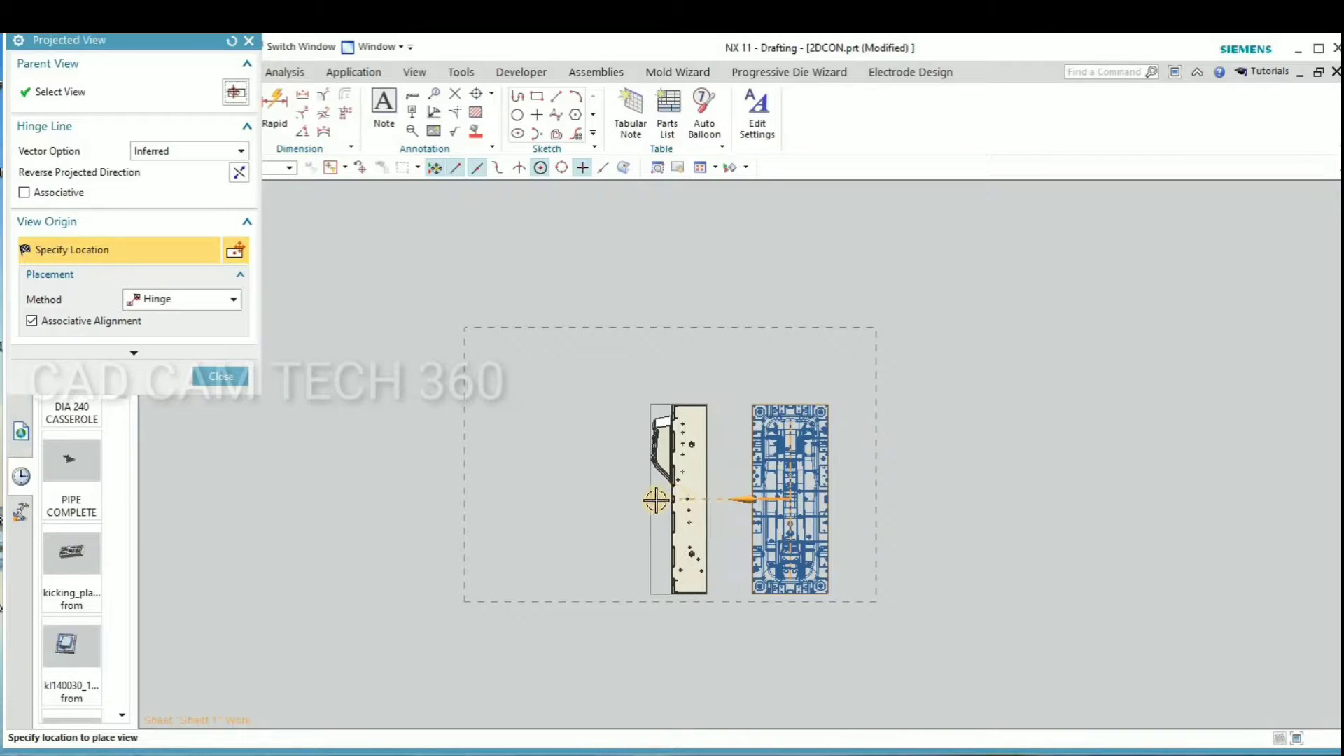
click(646, 502)
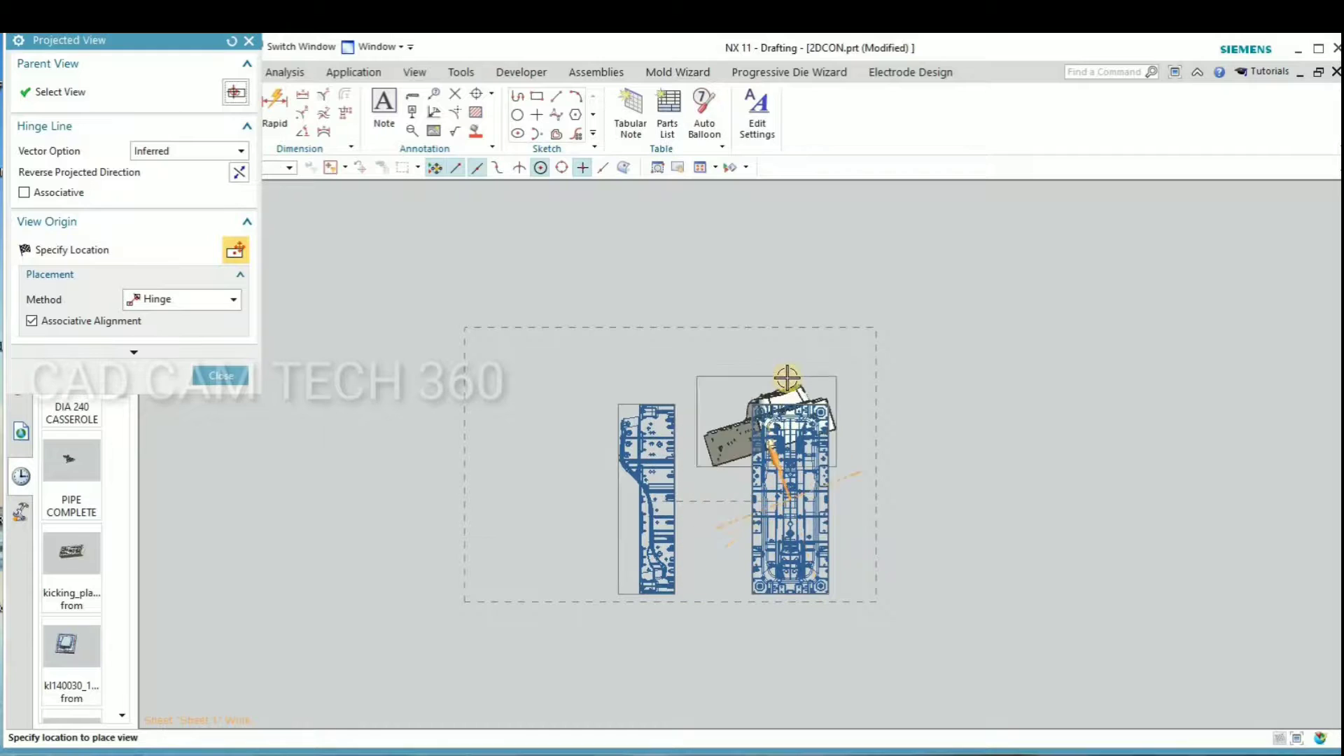
scroll(789, 375, up, 4)
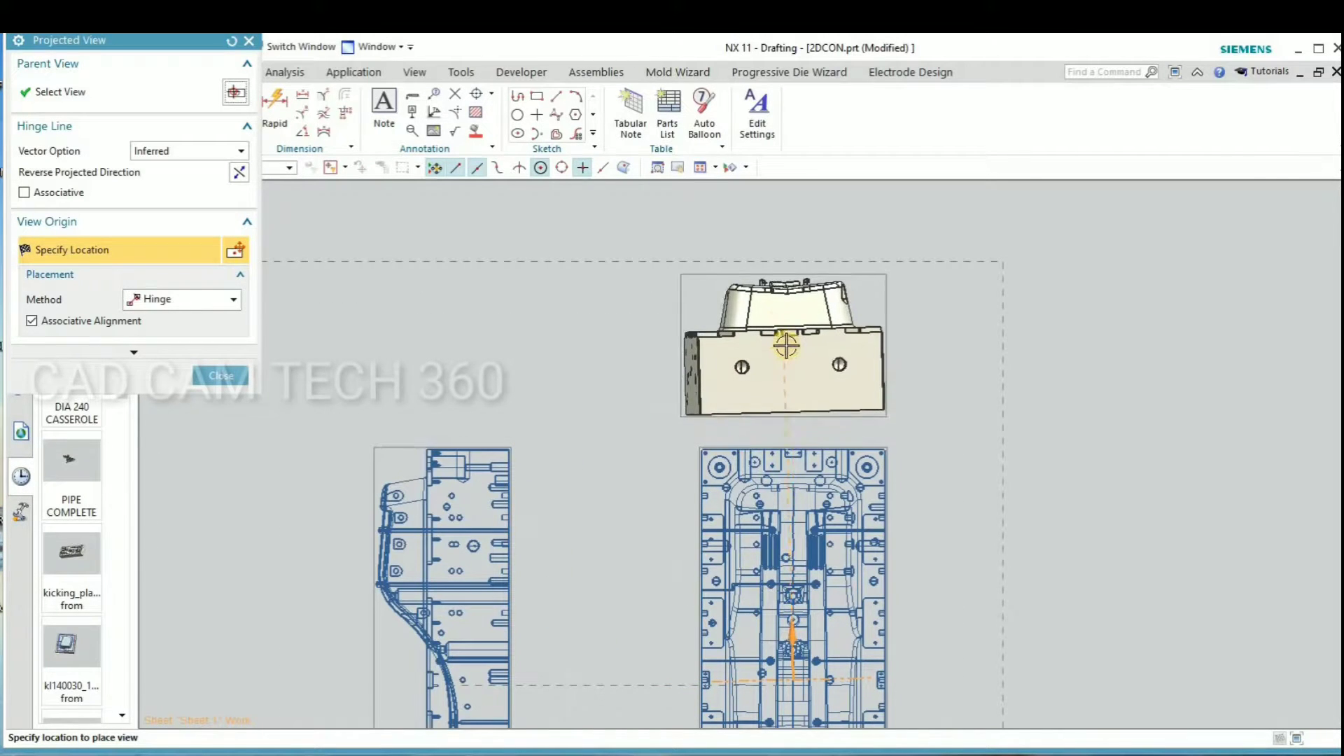
click(609, 415)
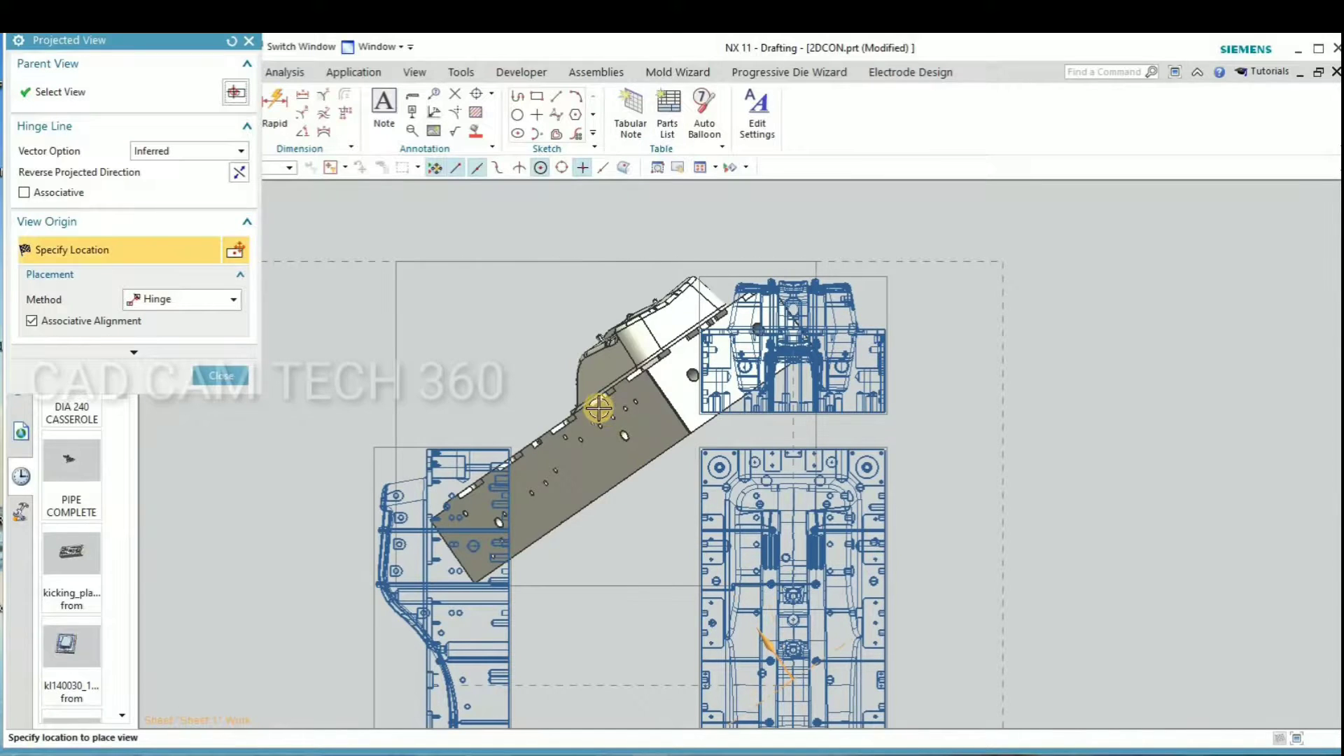
scroll(546, 486, down, 4)
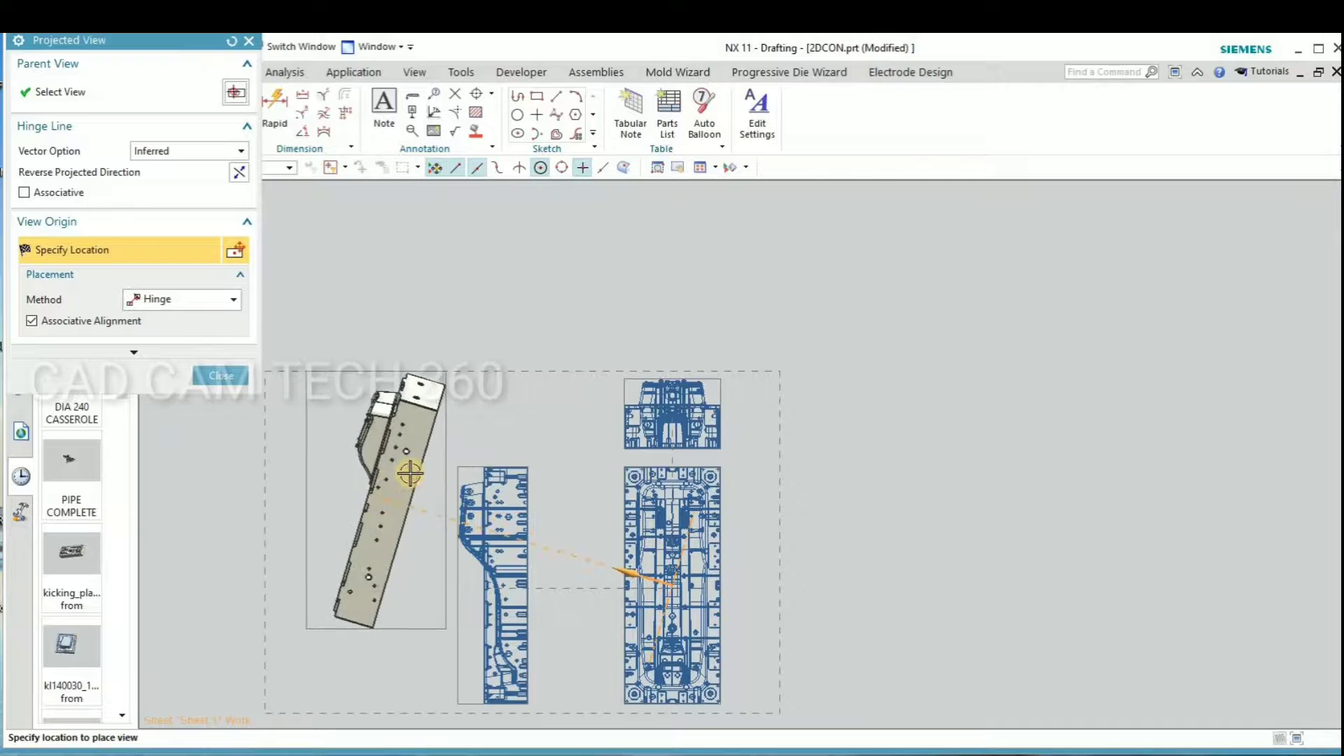
Finish the projected views, zoom to fit the sheet, and save 2DCON.prt
click(233, 381)
scroll(522, 418, up, 1)
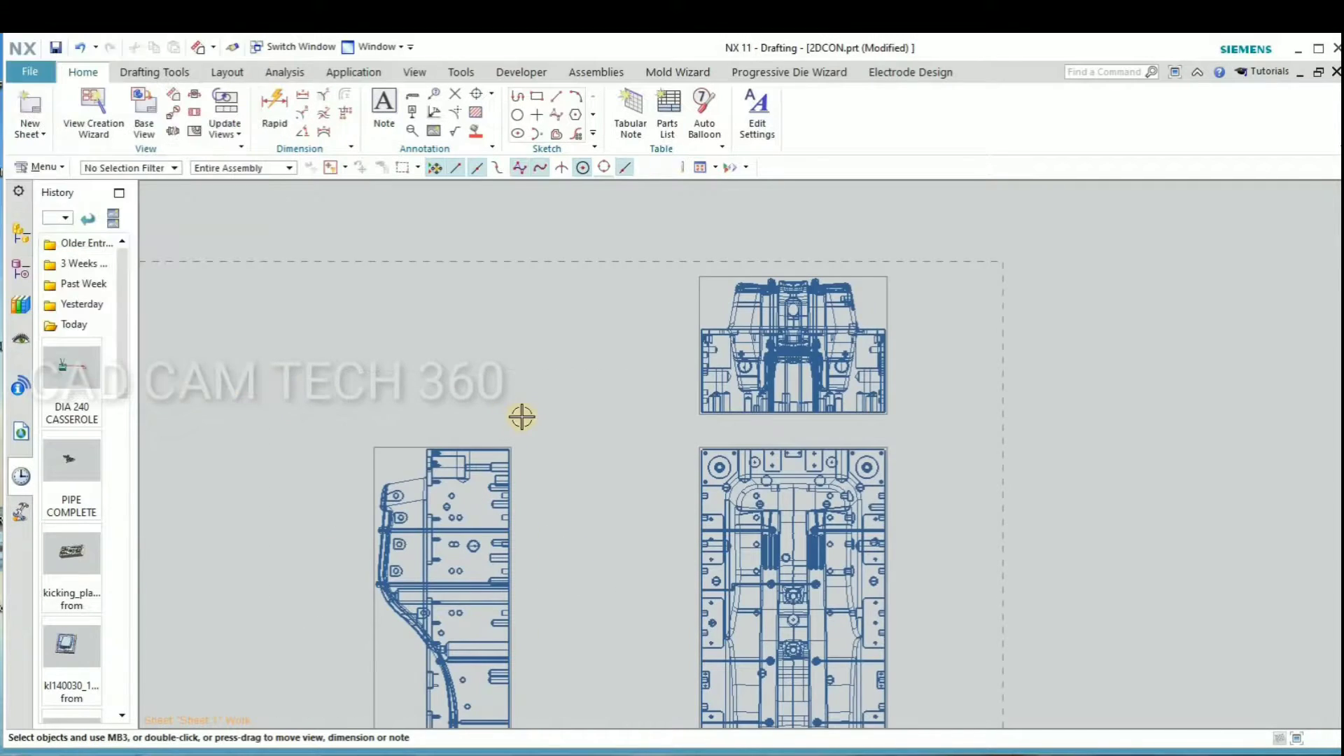
scroll(496, 592, up, 5)
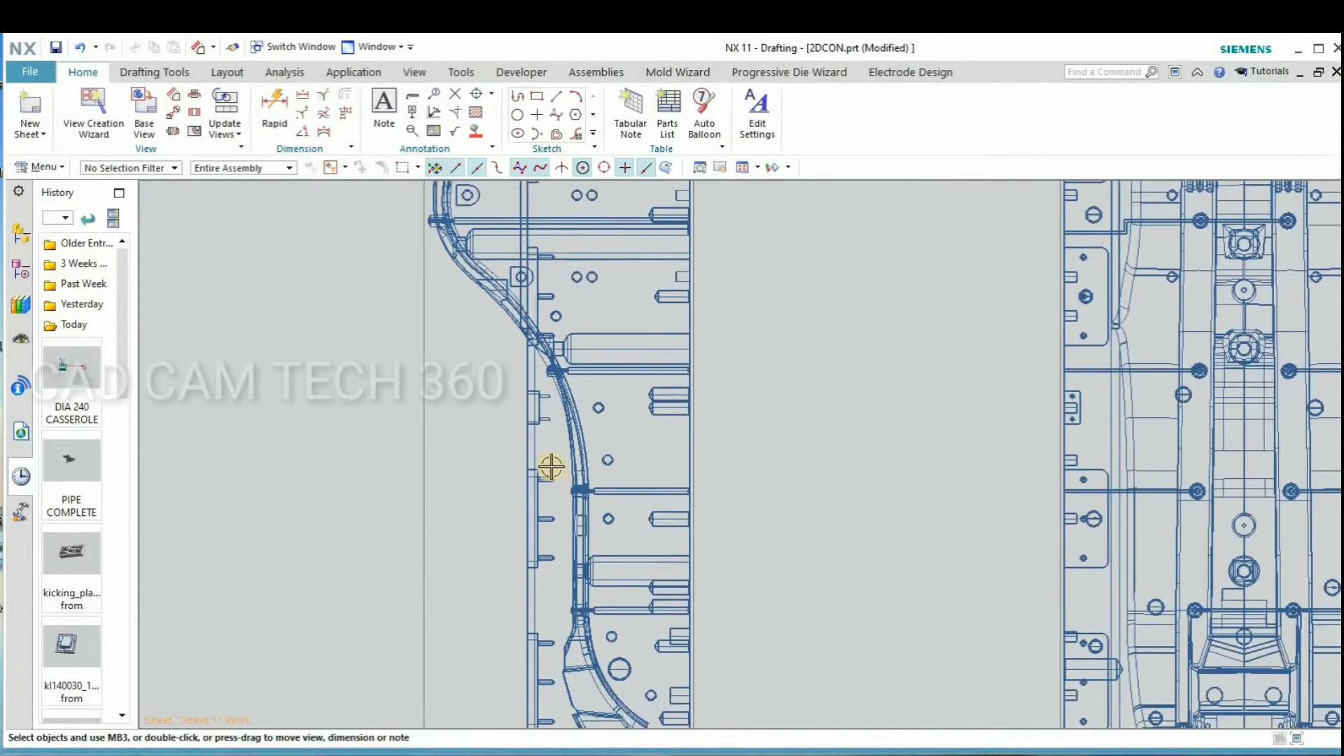
scroll(825, 585, down, 5)
scroll(712, 465, up, 8)
scroll(675, 564, down, 6)
scroll(666, 270, up, 2)
scroll(675, 274, down, 1)
scroll(675, 274, down, 3)
scroll(604, 464, up, 1)
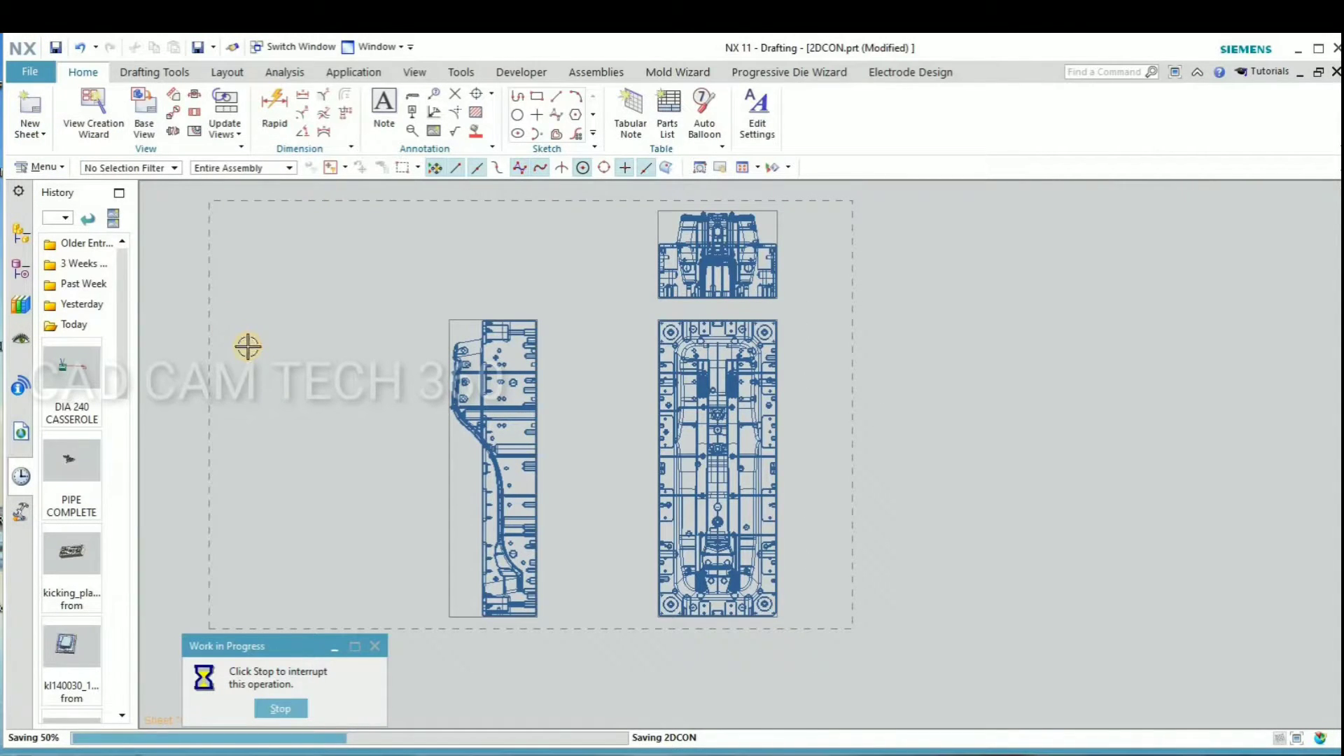
click(28, 73)
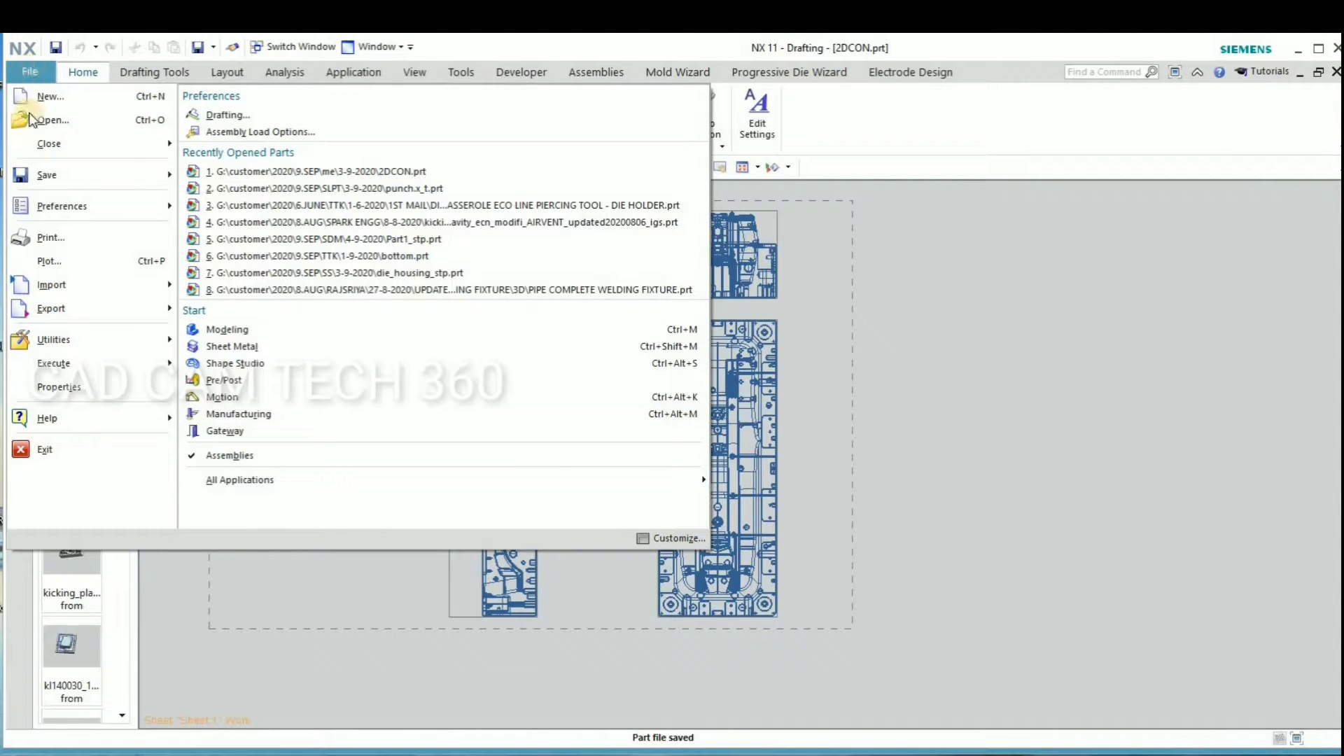
Start a 2D Exchange export of the drawing and dismiss its notice
mouse_move(56, 307)
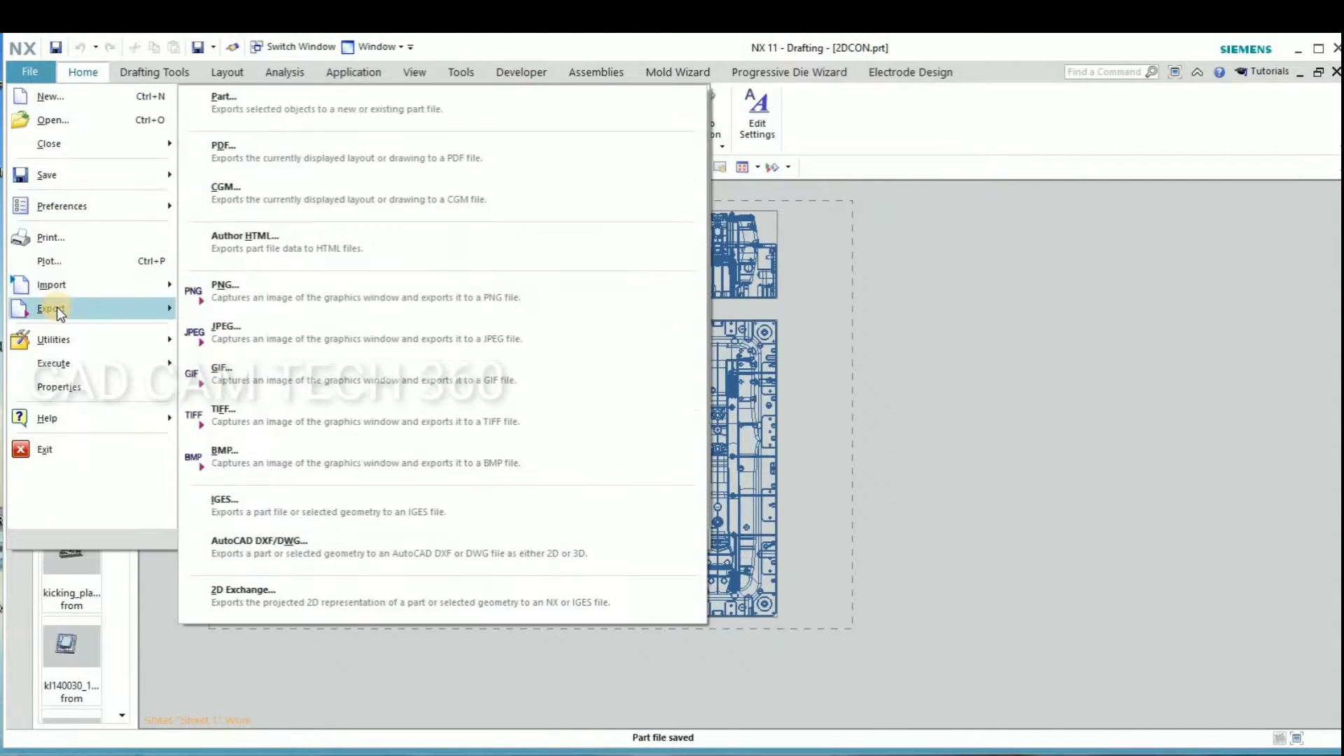
click(250, 591)
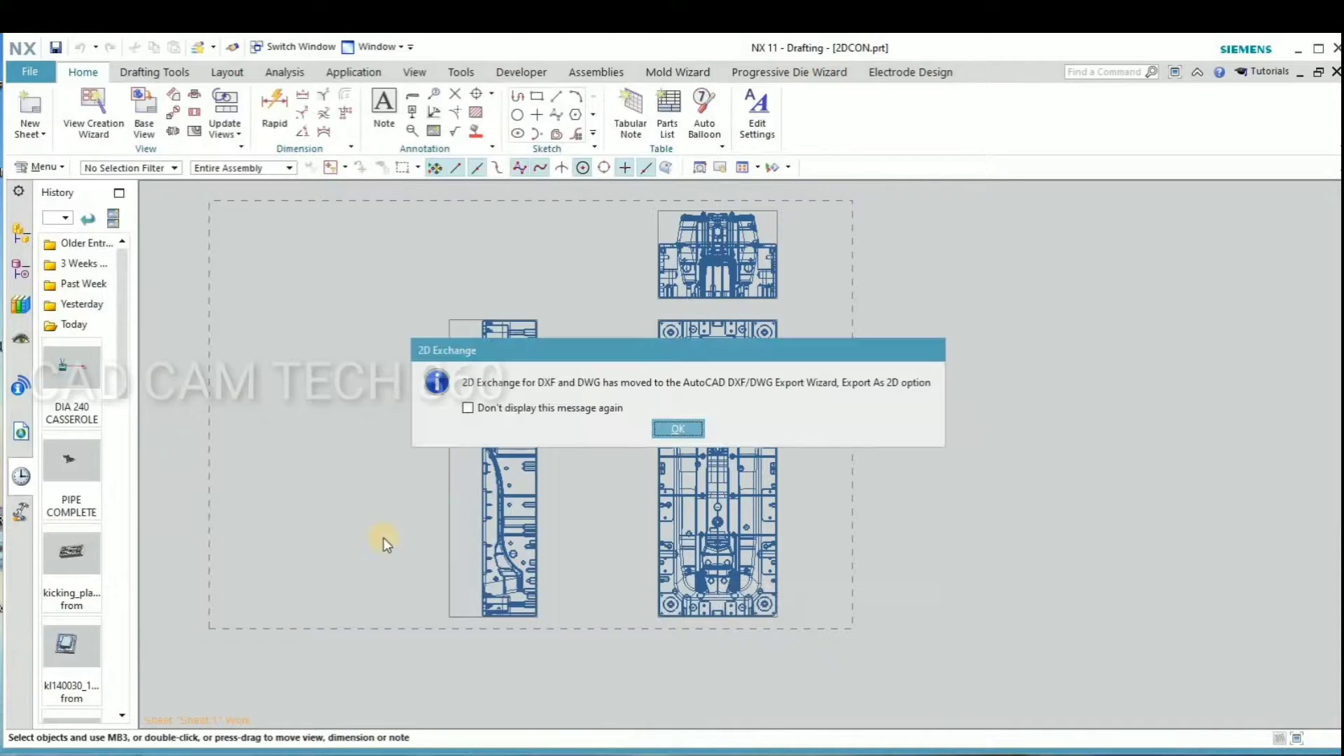
click(676, 430)
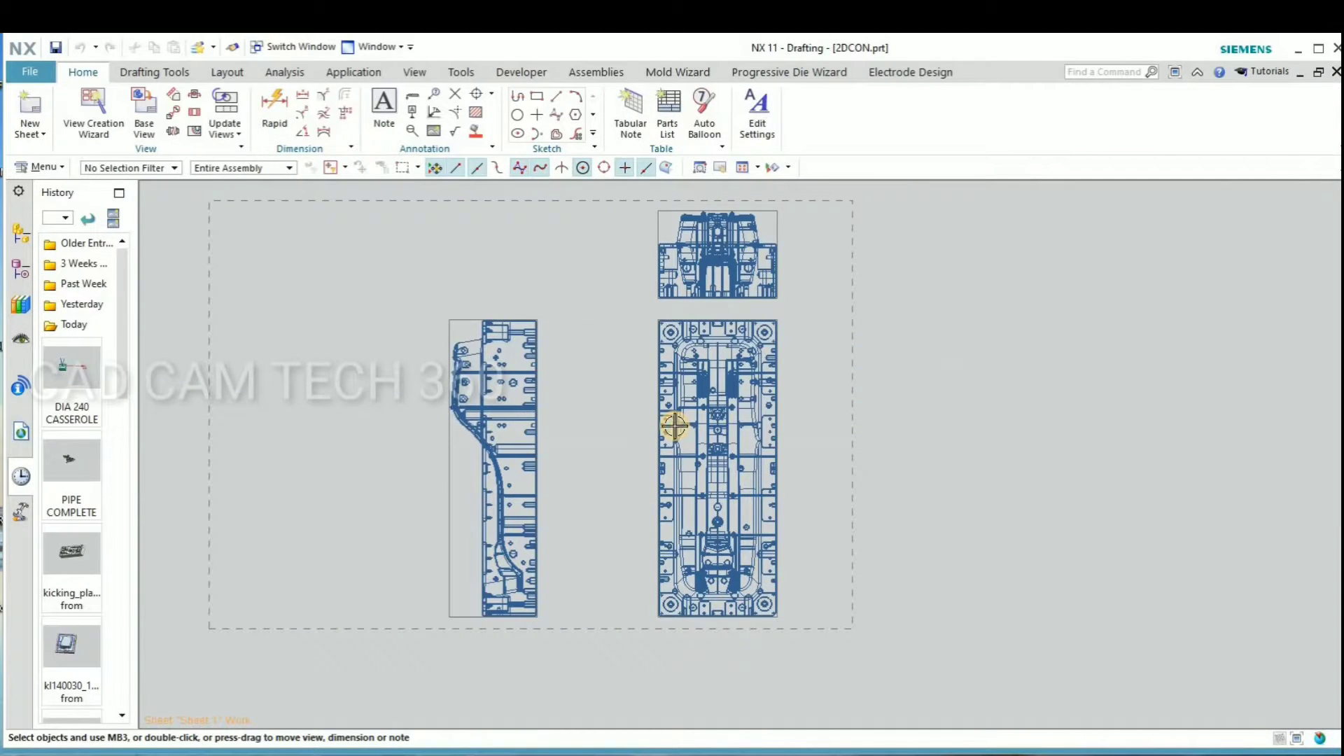
click(232, 233)
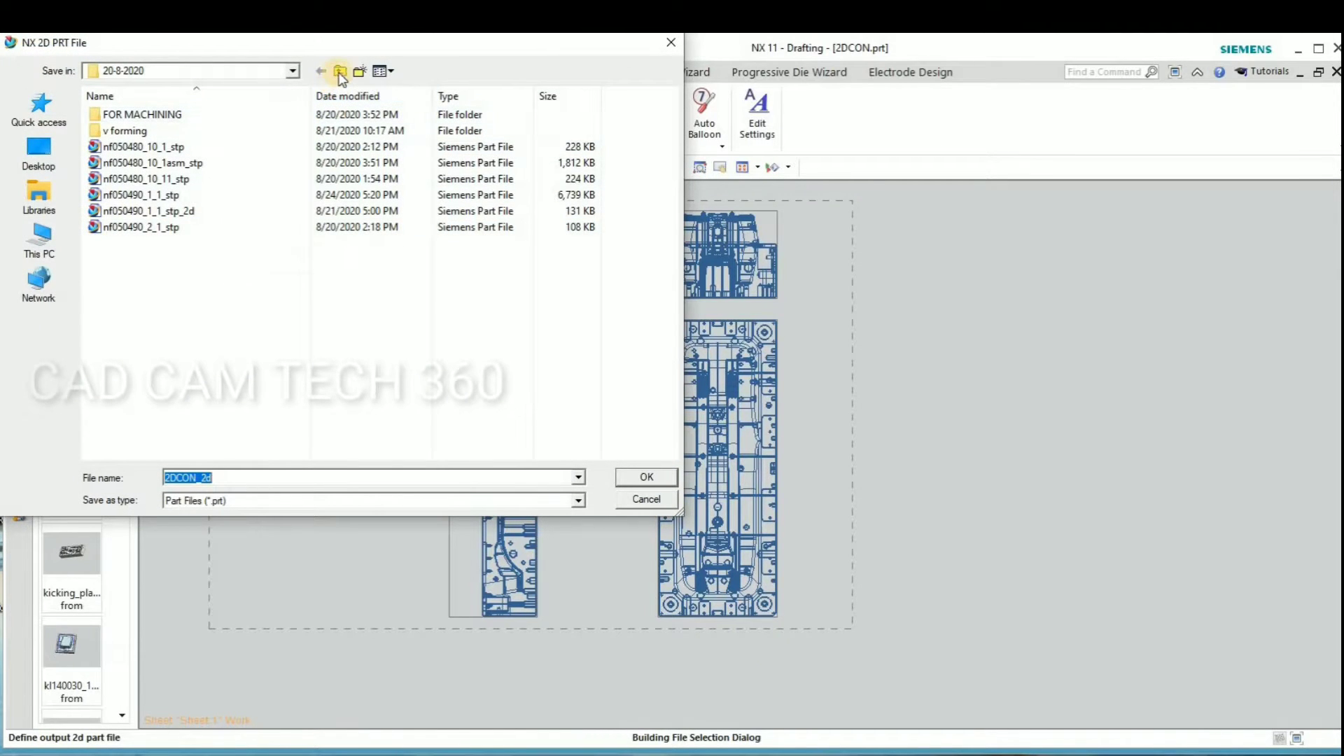
Browse to the 9.SEP\me\3-9-2020 folder as destination for 2DCON_2d
click(340, 71)
click(339, 71)
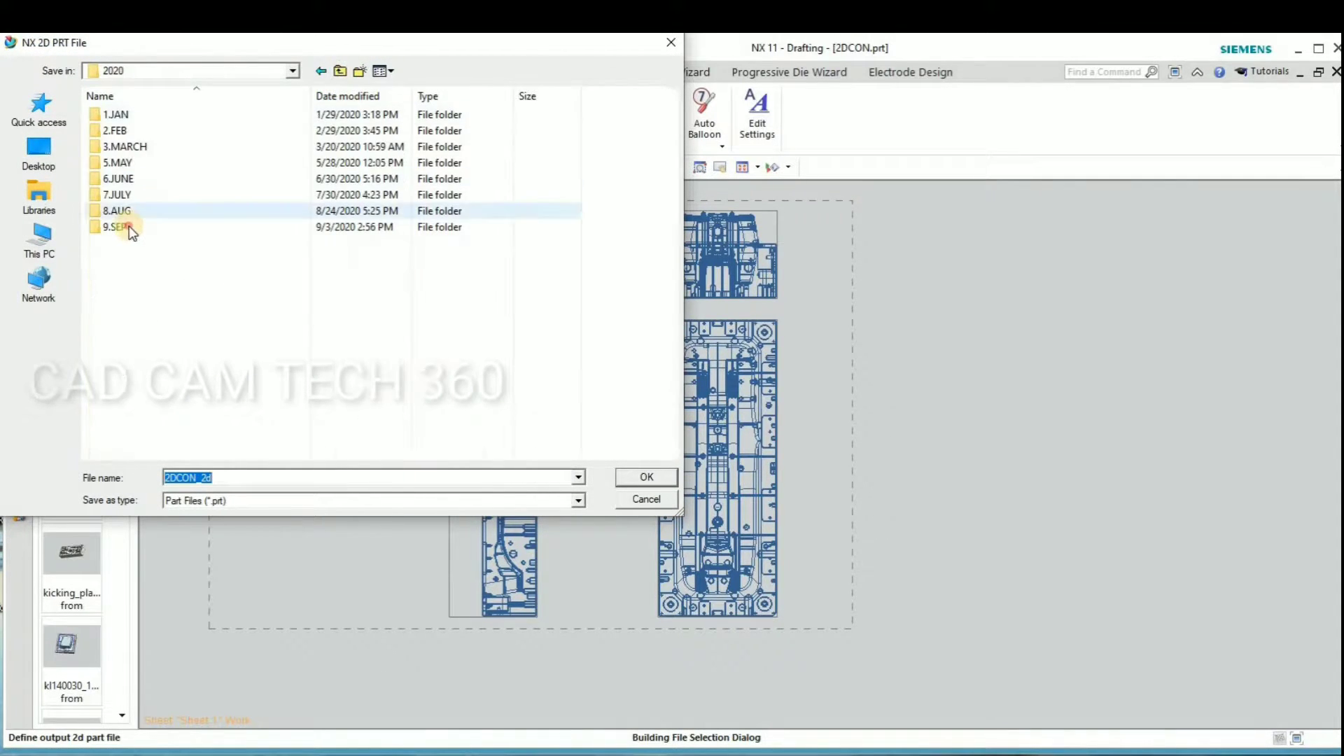
double_click(129, 226)
click(128, 150)
double_click(128, 150)
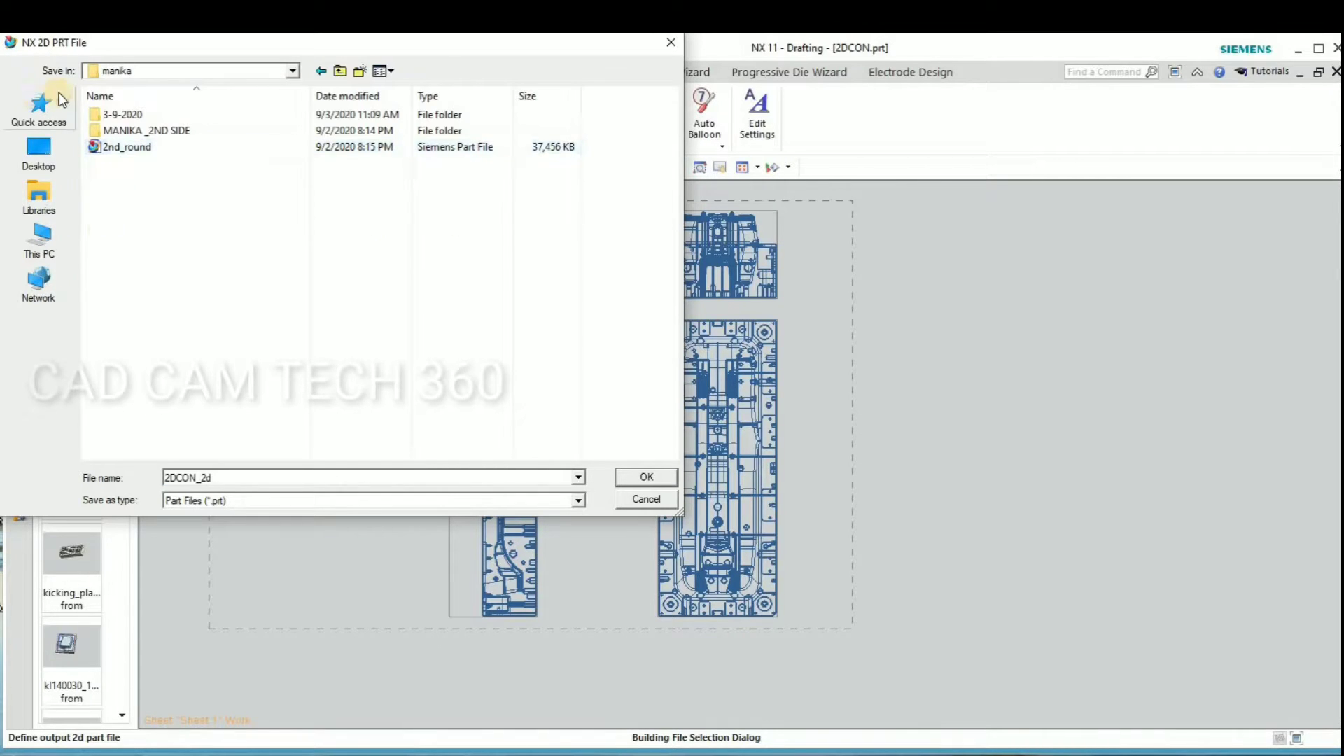
click(340, 71)
click(112, 162)
double_click(112, 163)
click(123, 130)
double_click(123, 130)
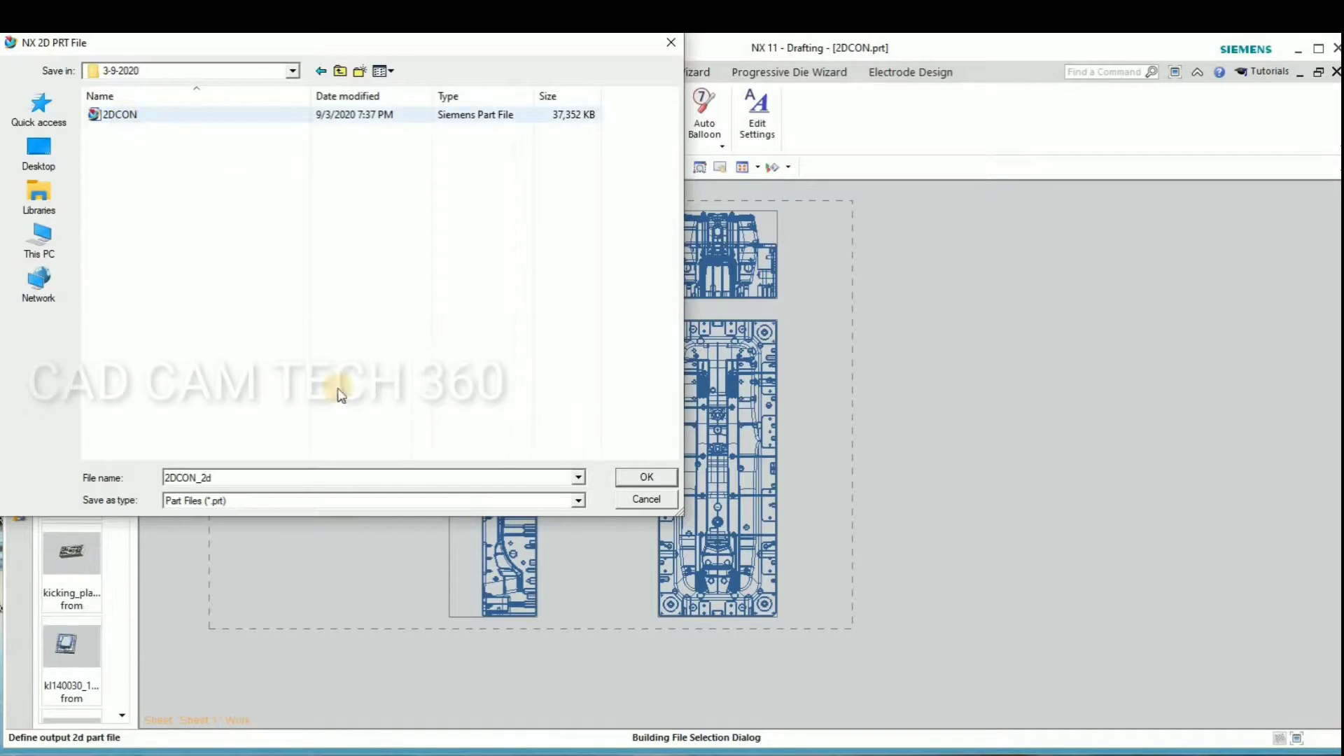
Confirm the 3-9-2020 location and run the translation writing 2DCON_2d.prt
click(633, 476)
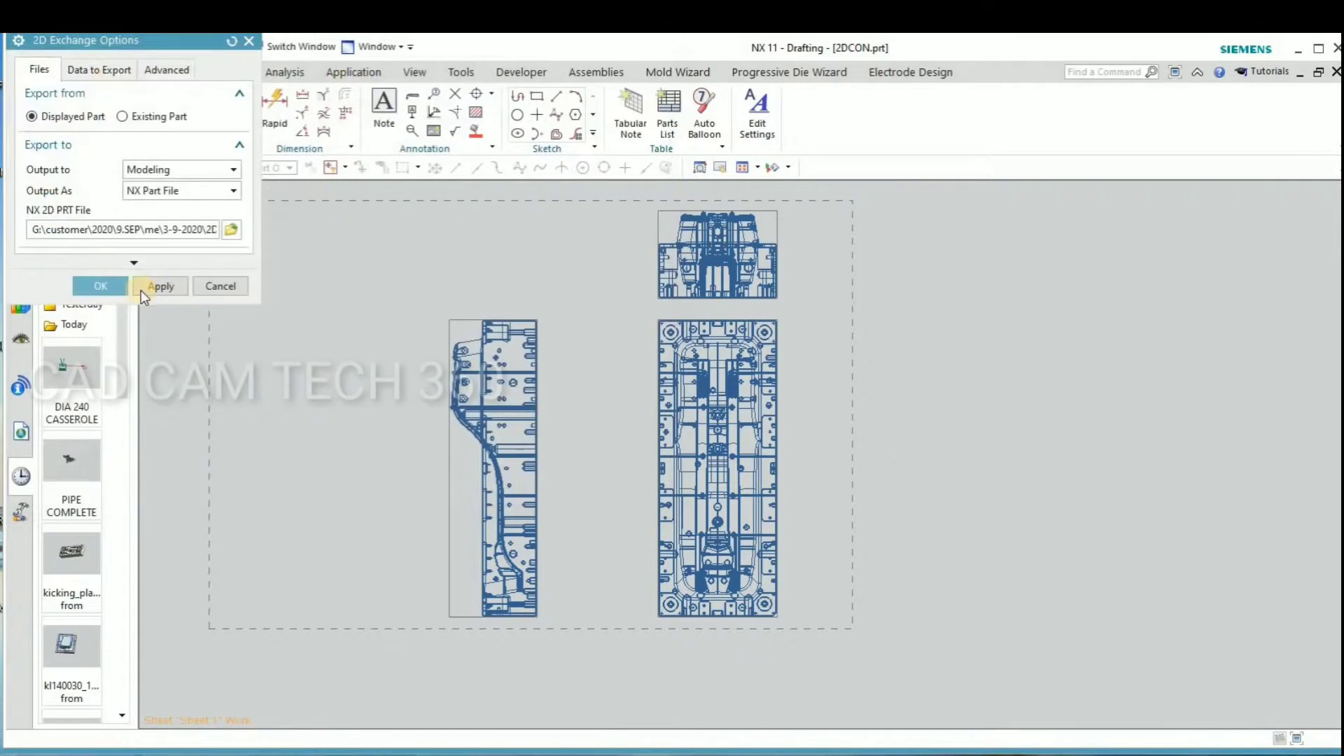
click(101, 283)
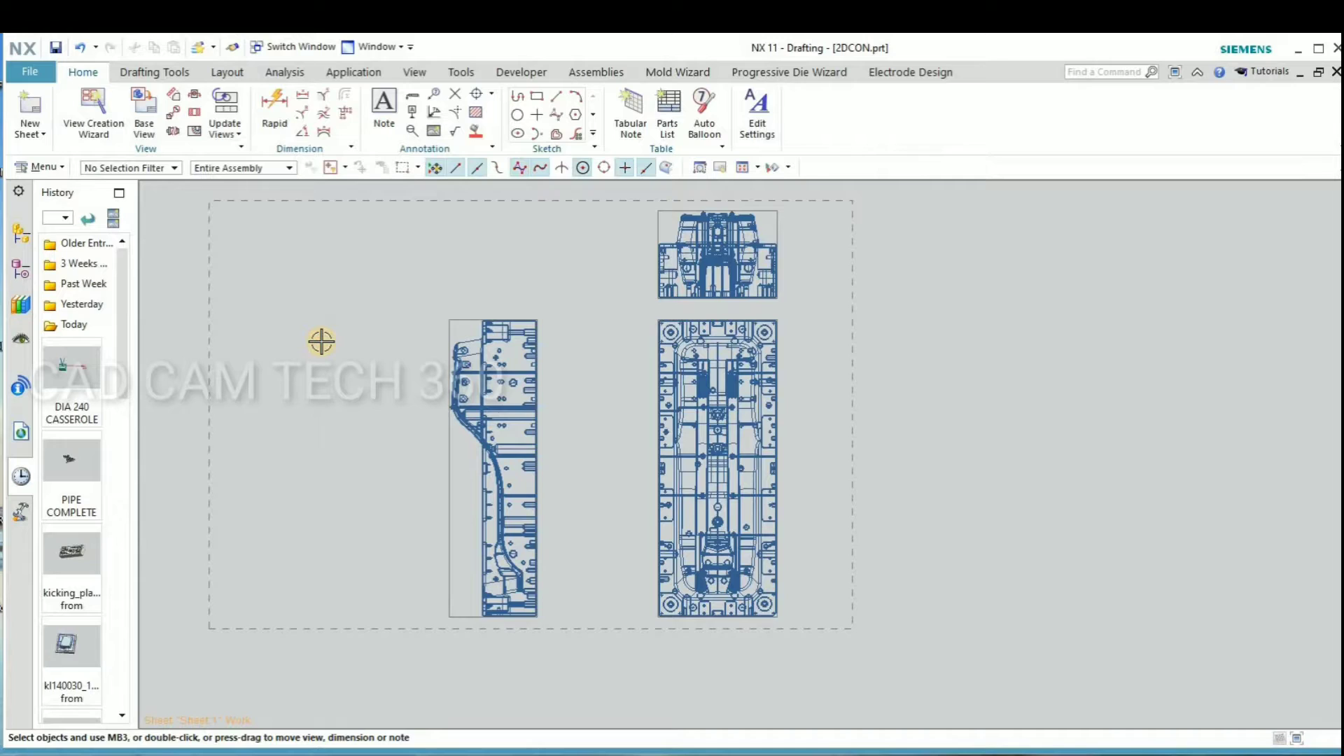
scroll(480, 398, up, 2)
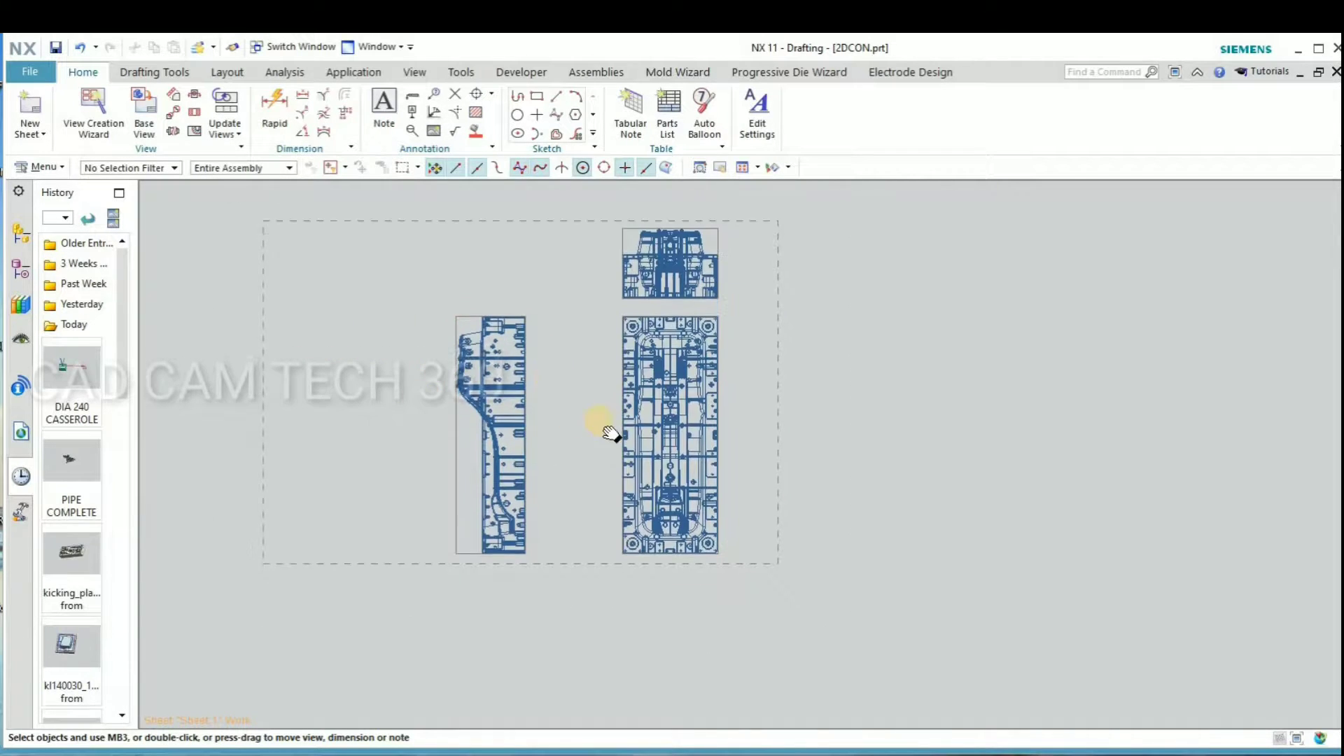
mouse_move(609, 429)
shift+middle_down()
mouse_move(720, 465)
mouse_move(606, 490)
mouse_move(805, 485)
shift+middle_up()
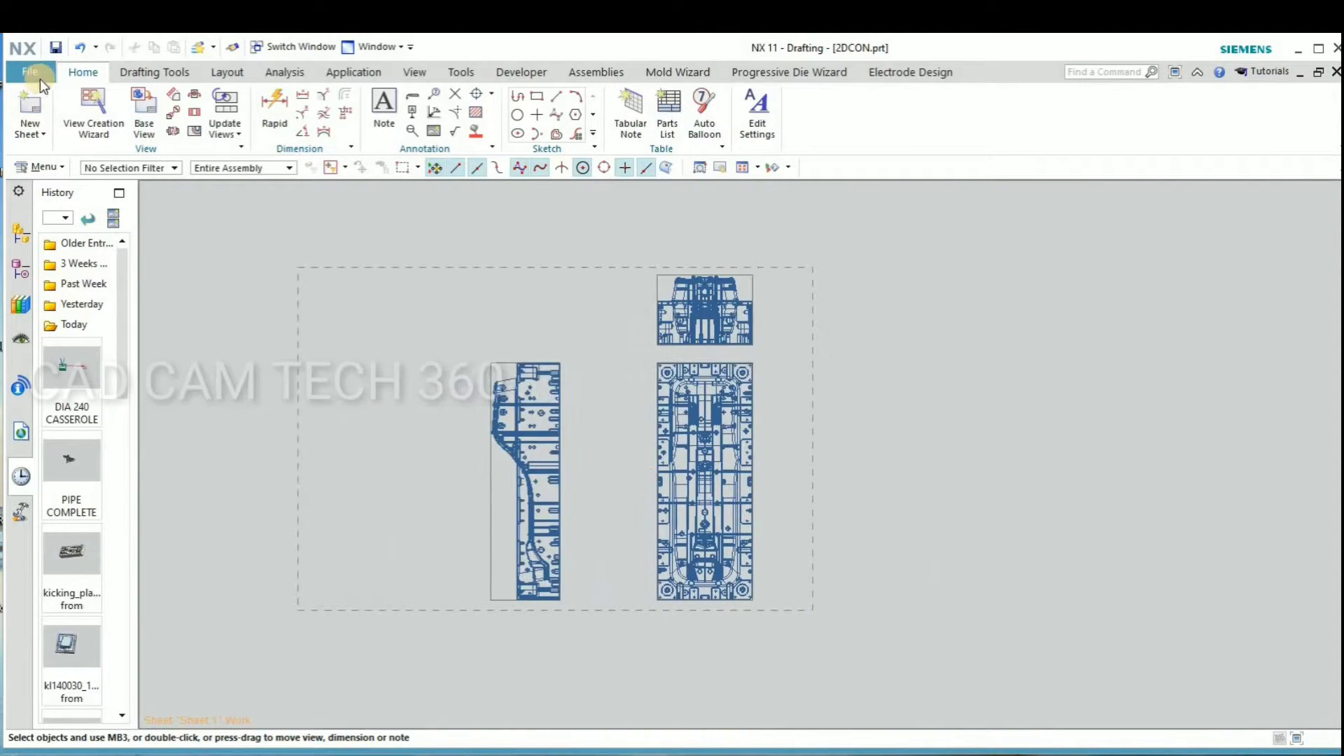
Open 2DCON_2d.prt from the 3-9-2020 folder and view its flattened plate geometry
click(35, 68)
click(48, 115)
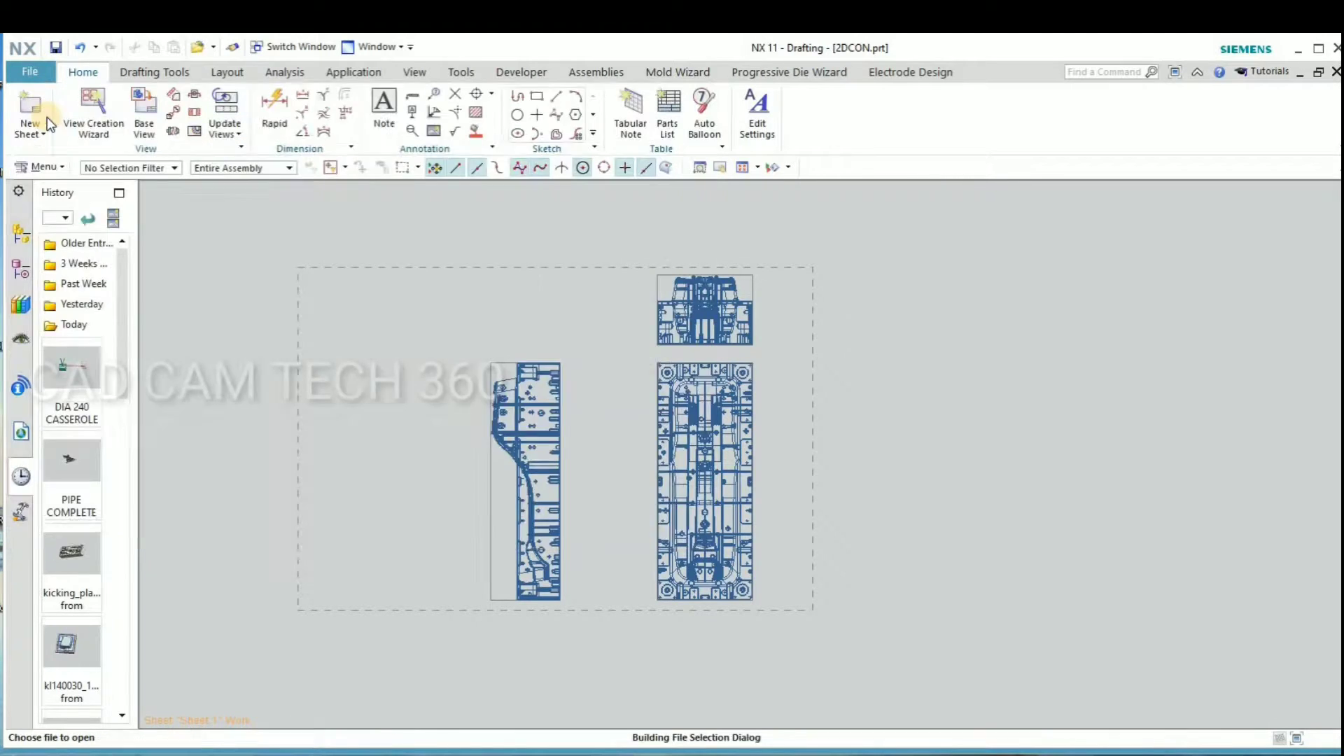
click(462, 248)
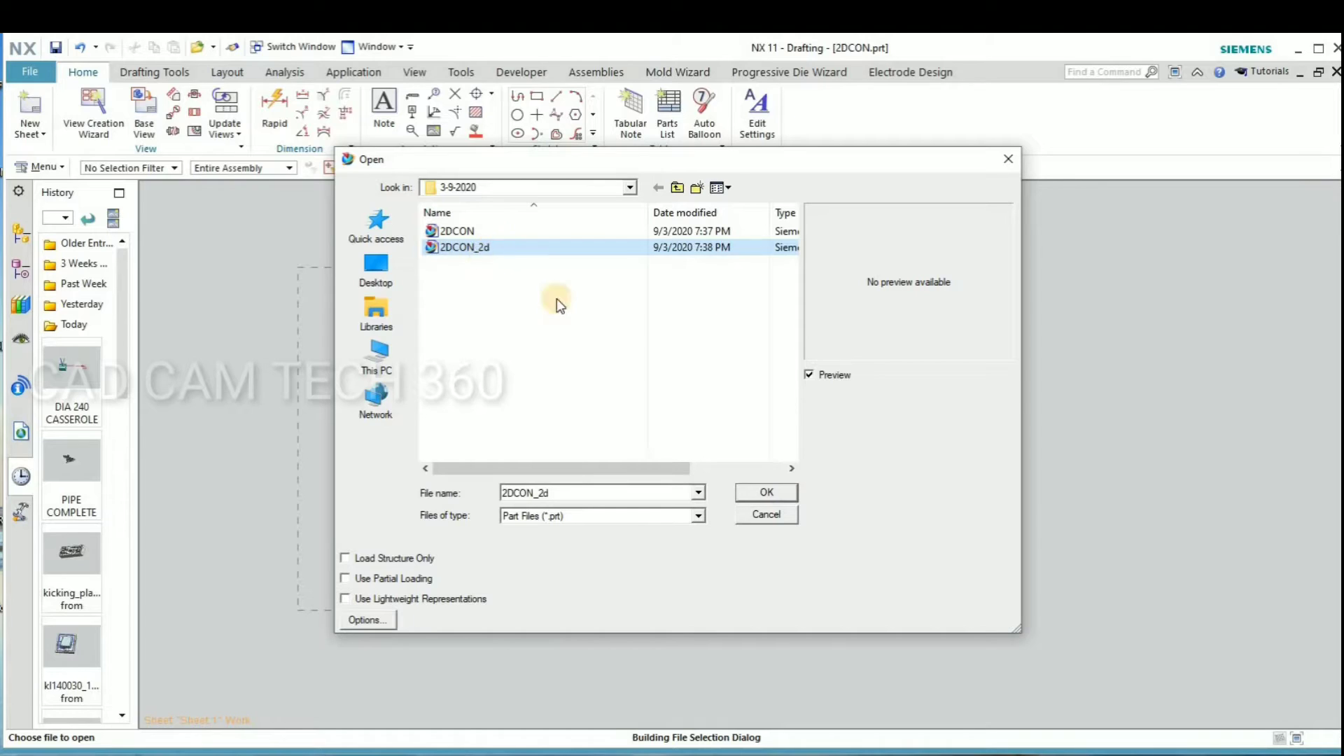
click(753, 492)
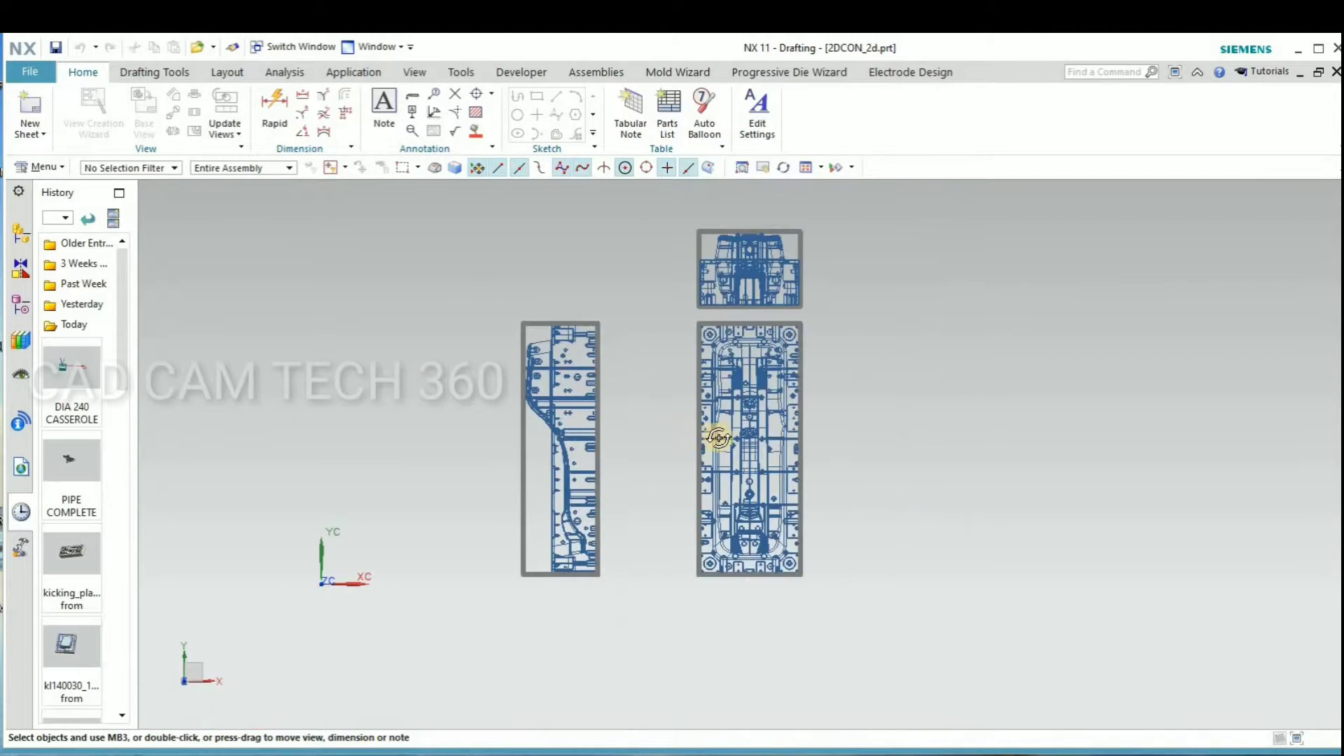
middle_drag(719, 437, 676, 441)
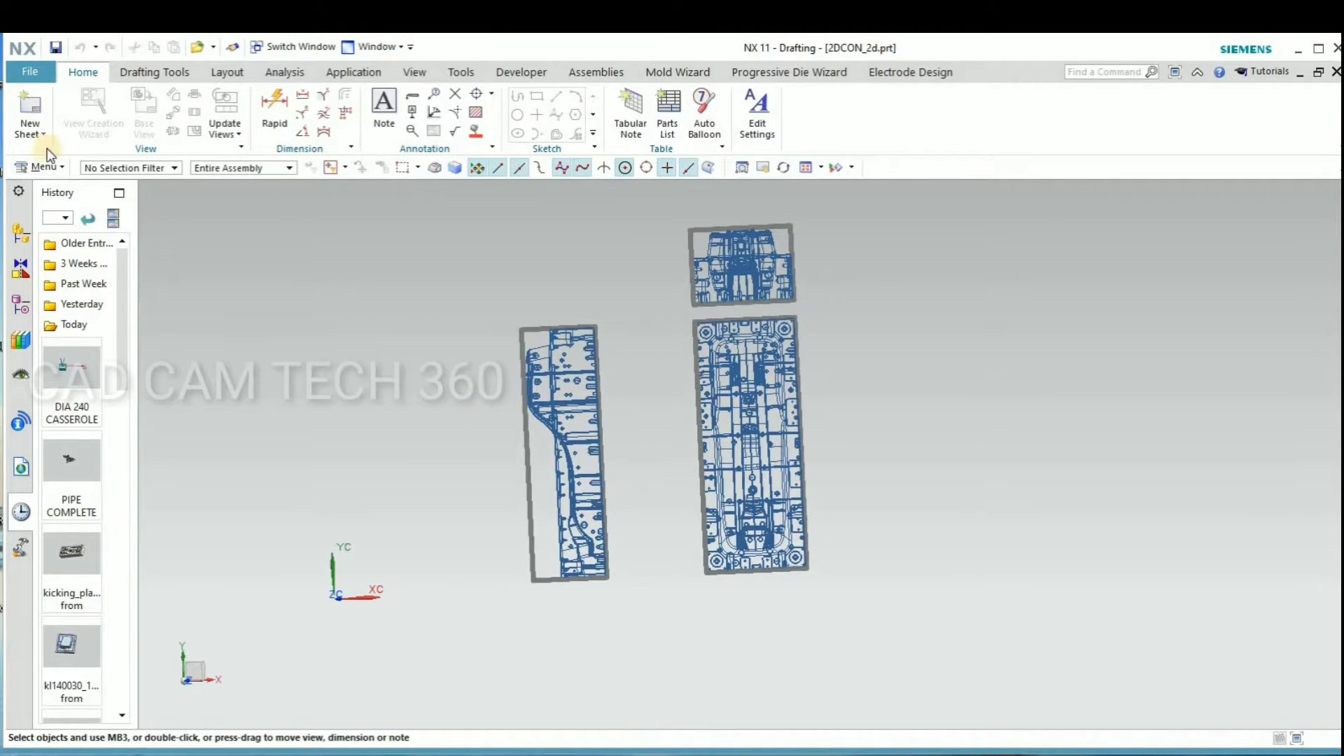
Begin exporting 2DCON_2d via File > Export toward AutoCAD DXF/DWG
click(28, 72)
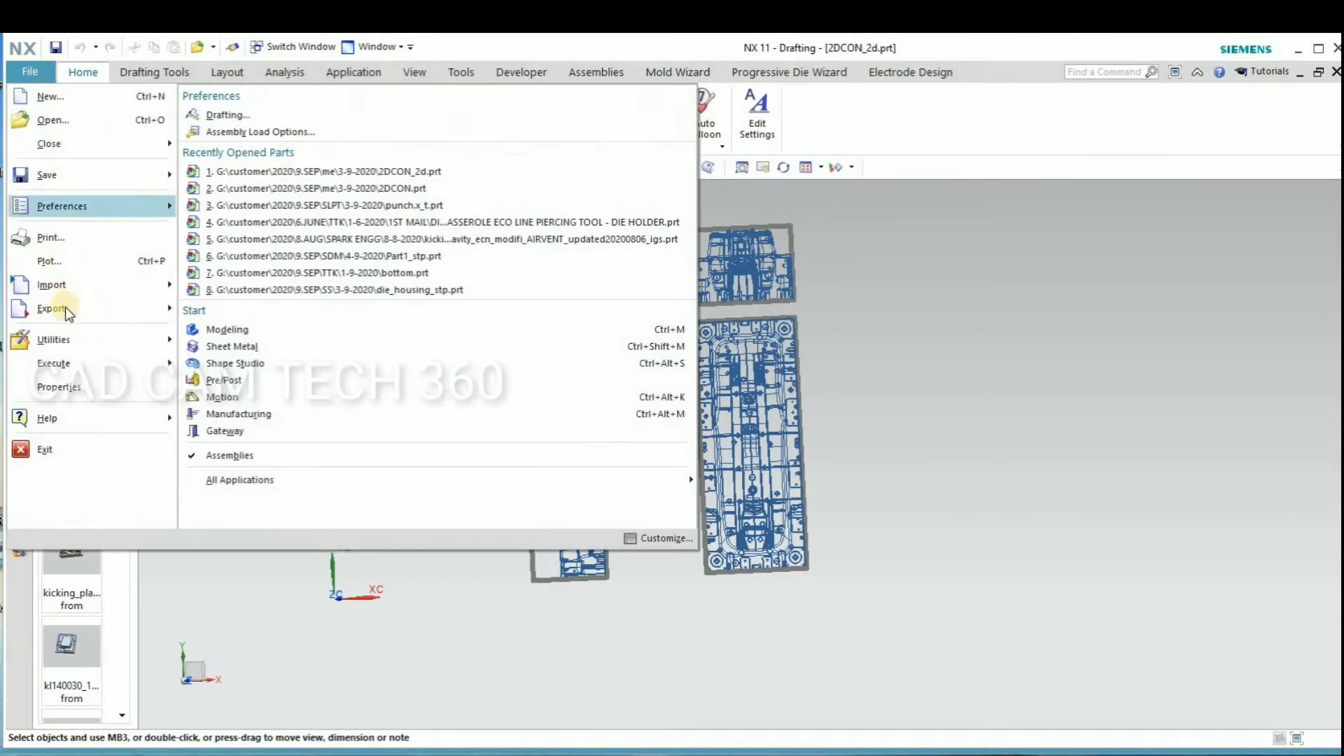
mouse_move(111, 312)
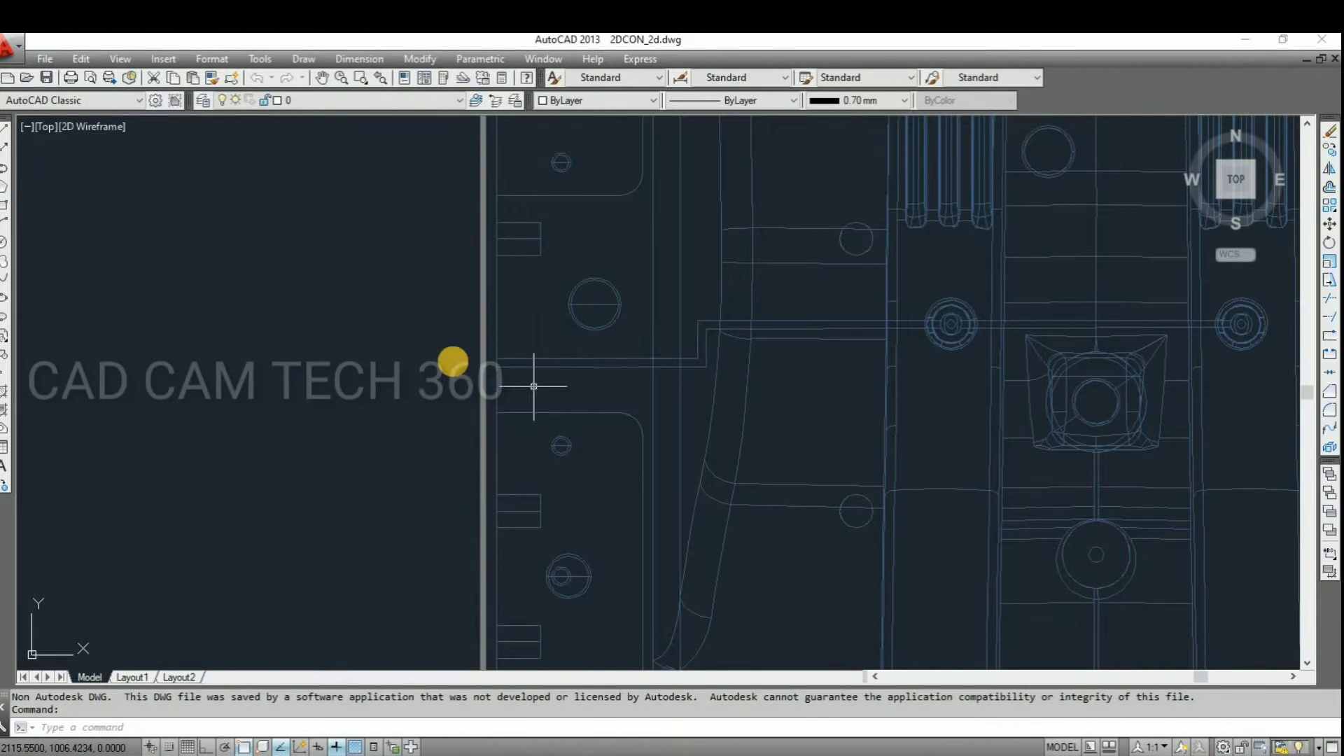
Set the current lineweight to 0.13 mm
scroll(453, 361, down, 5)
scroll(564, 340, down, 2)
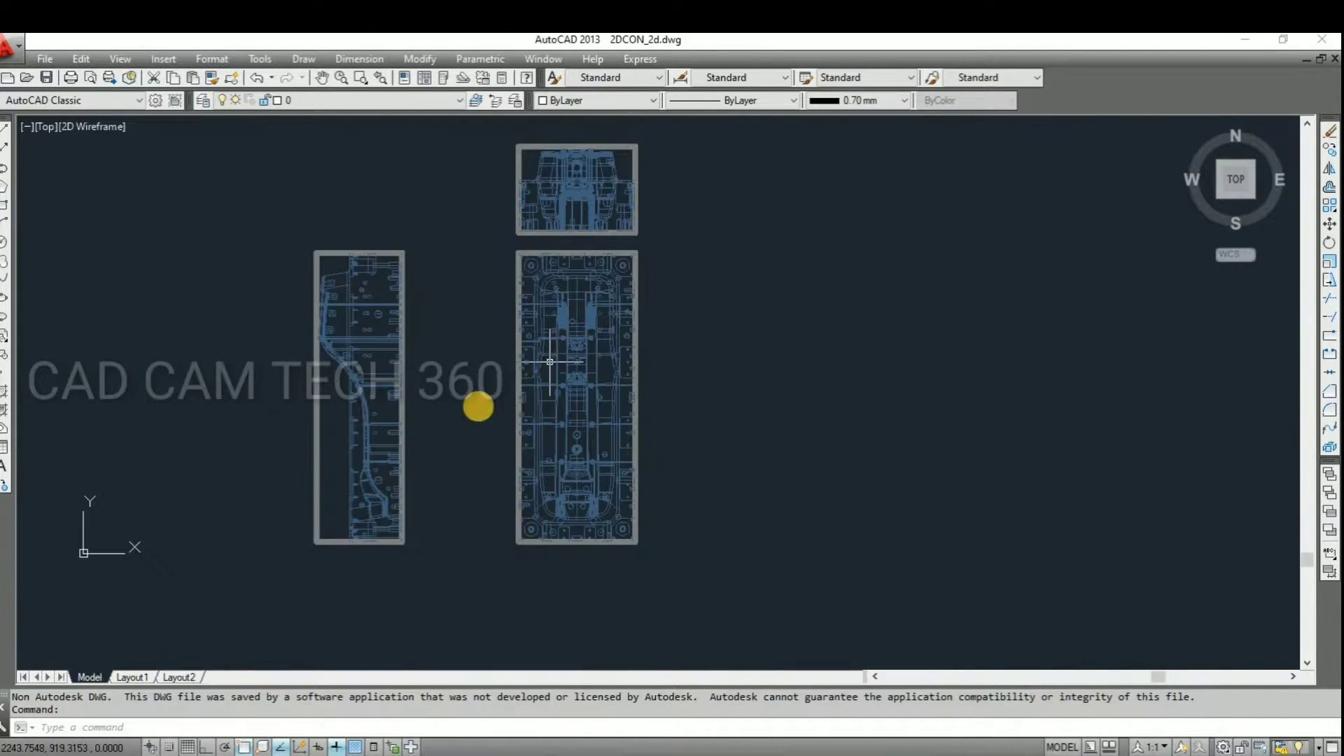
click(888, 99)
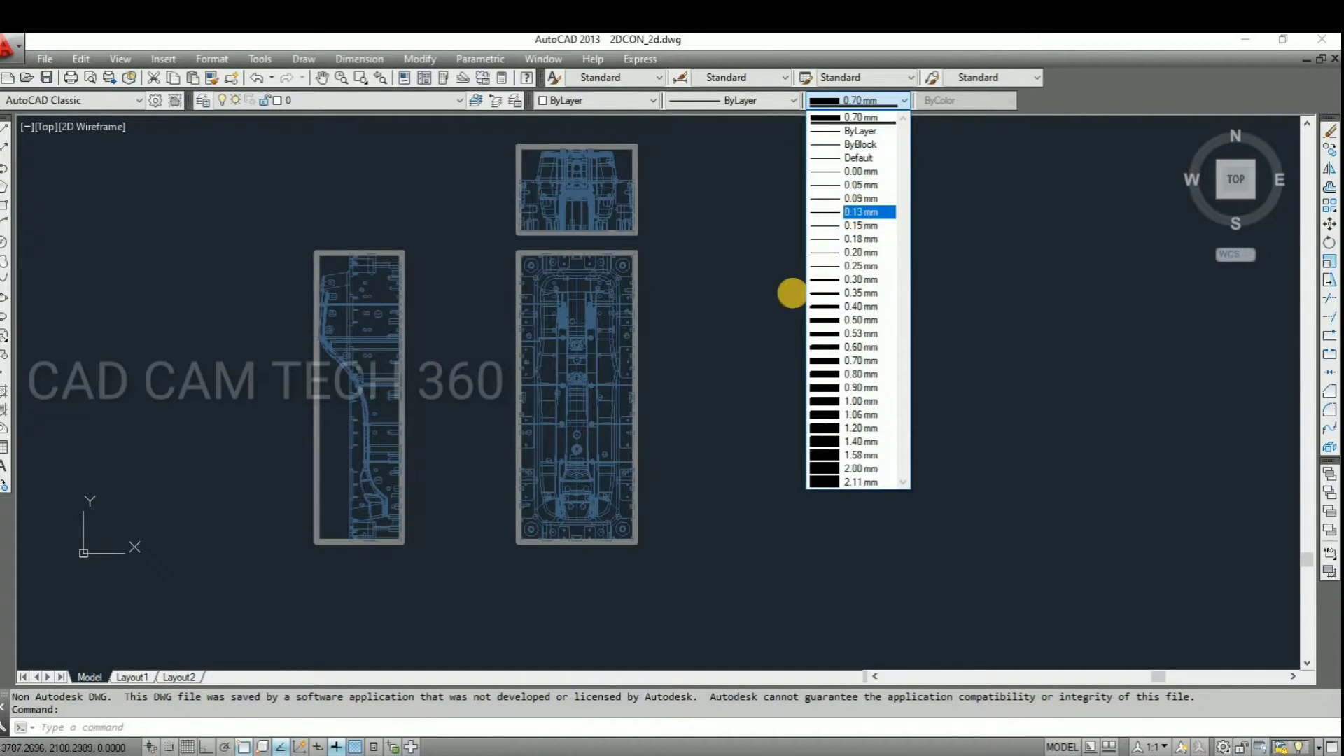
click(858, 212)
Window-select the plate drawings and change their colour to White
scroll(753, 420, down, 2)
click(747, 595)
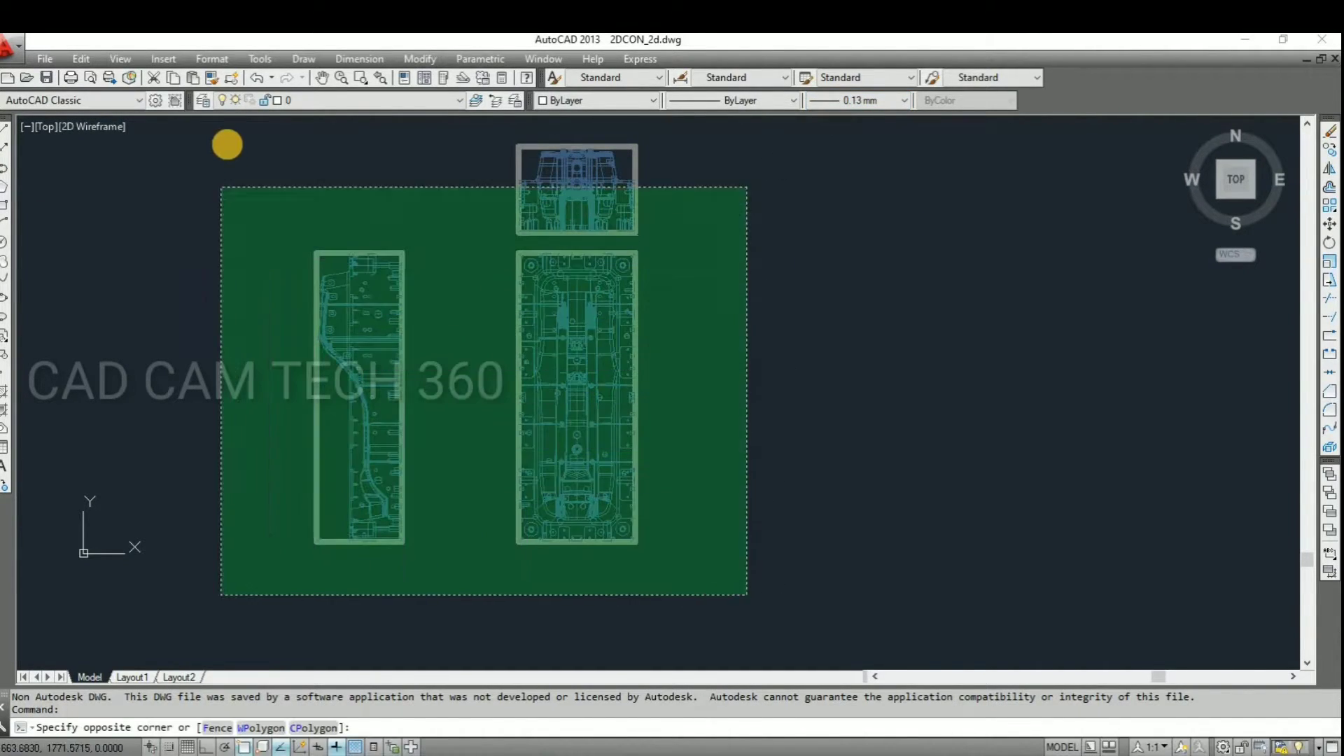
click(229, 130)
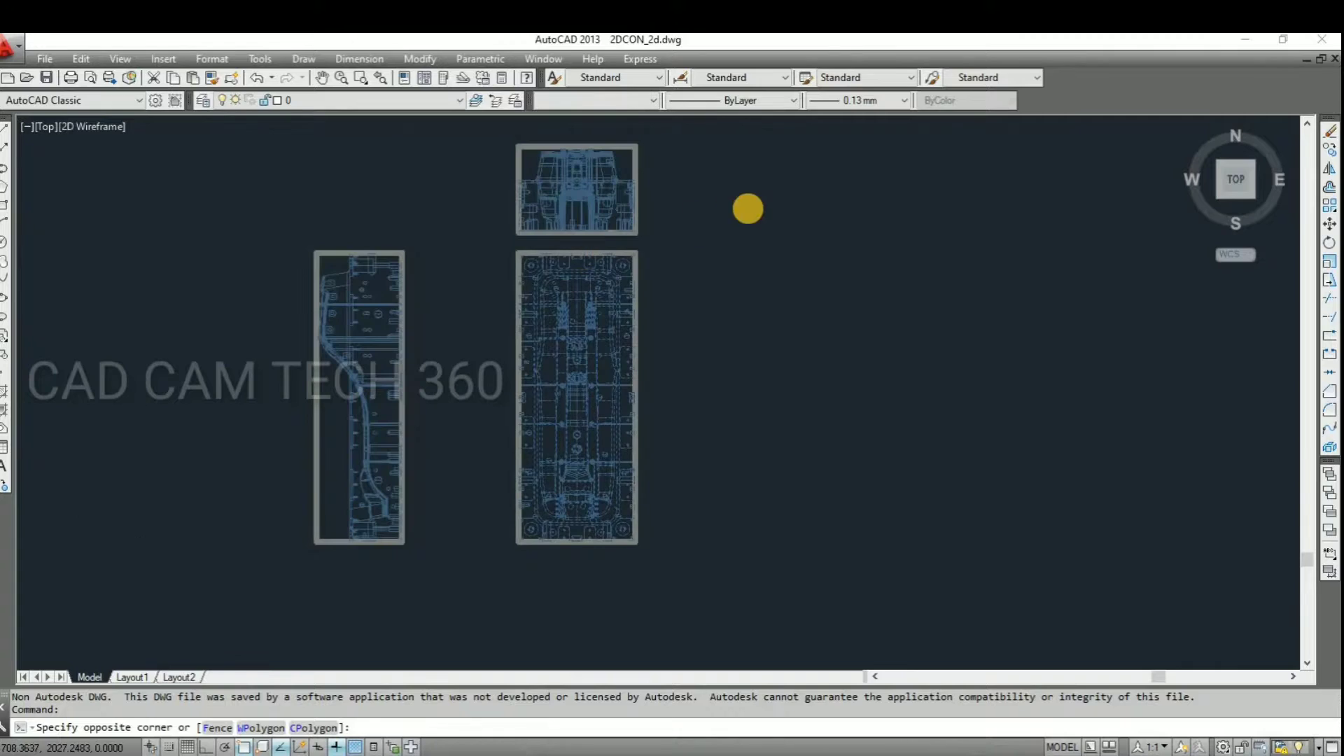
click(617, 102)
click(568, 226)
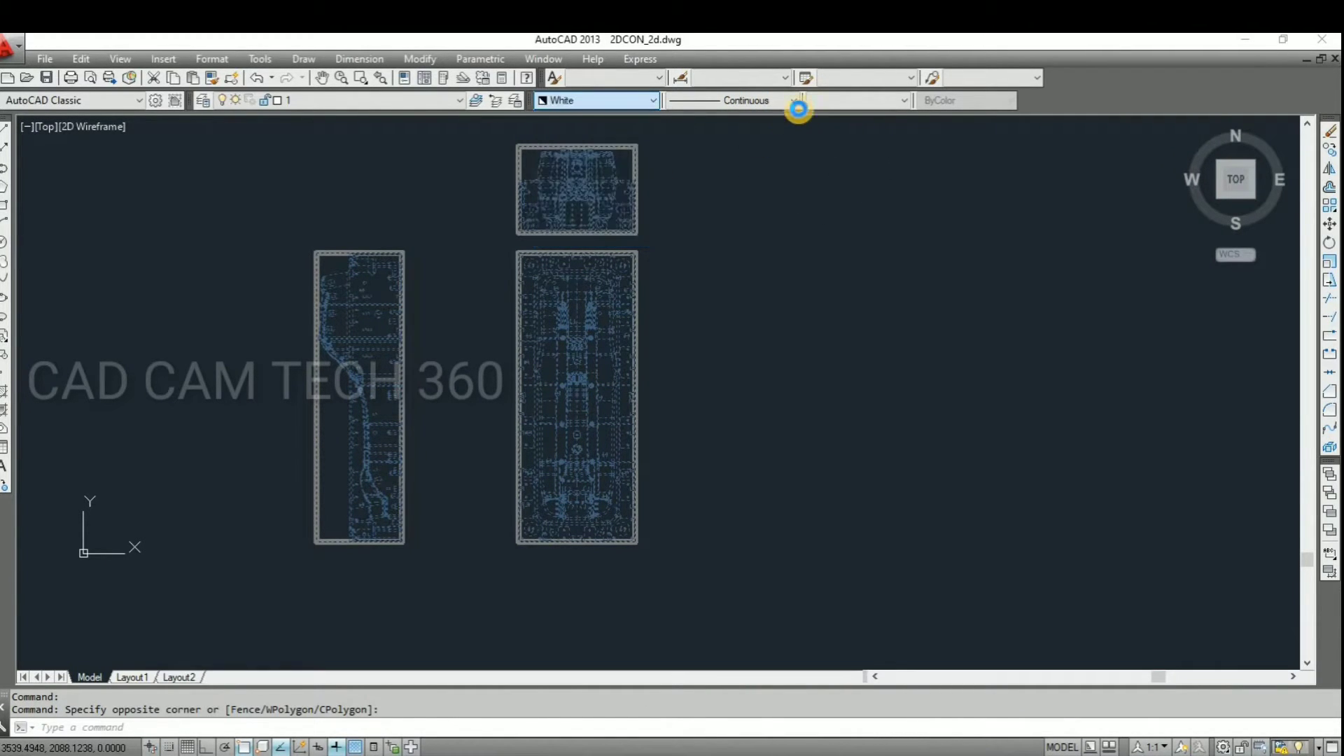
key(Escape)
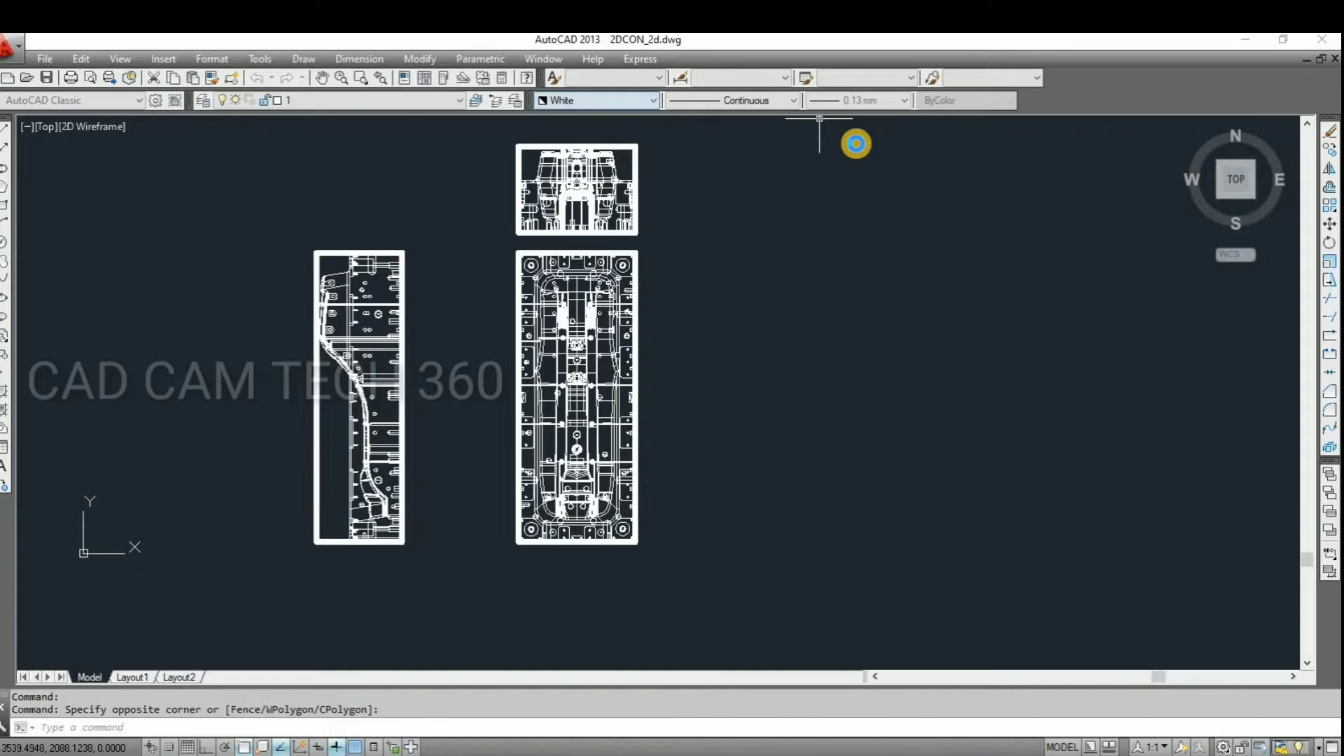
Apply a 0.15 mm lineweight to the selected views and clear the selection
click(859, 141)
click(881, 100)
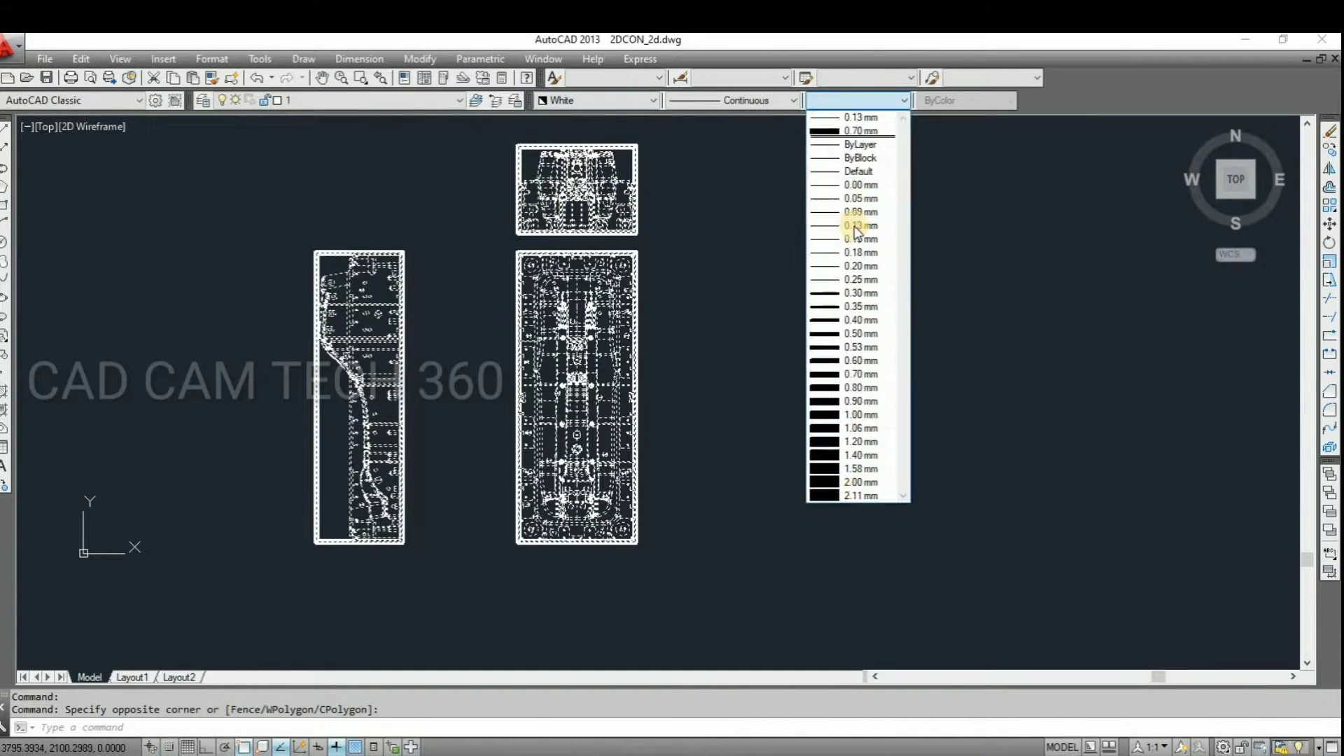
click(856, 240)
key(Escape)
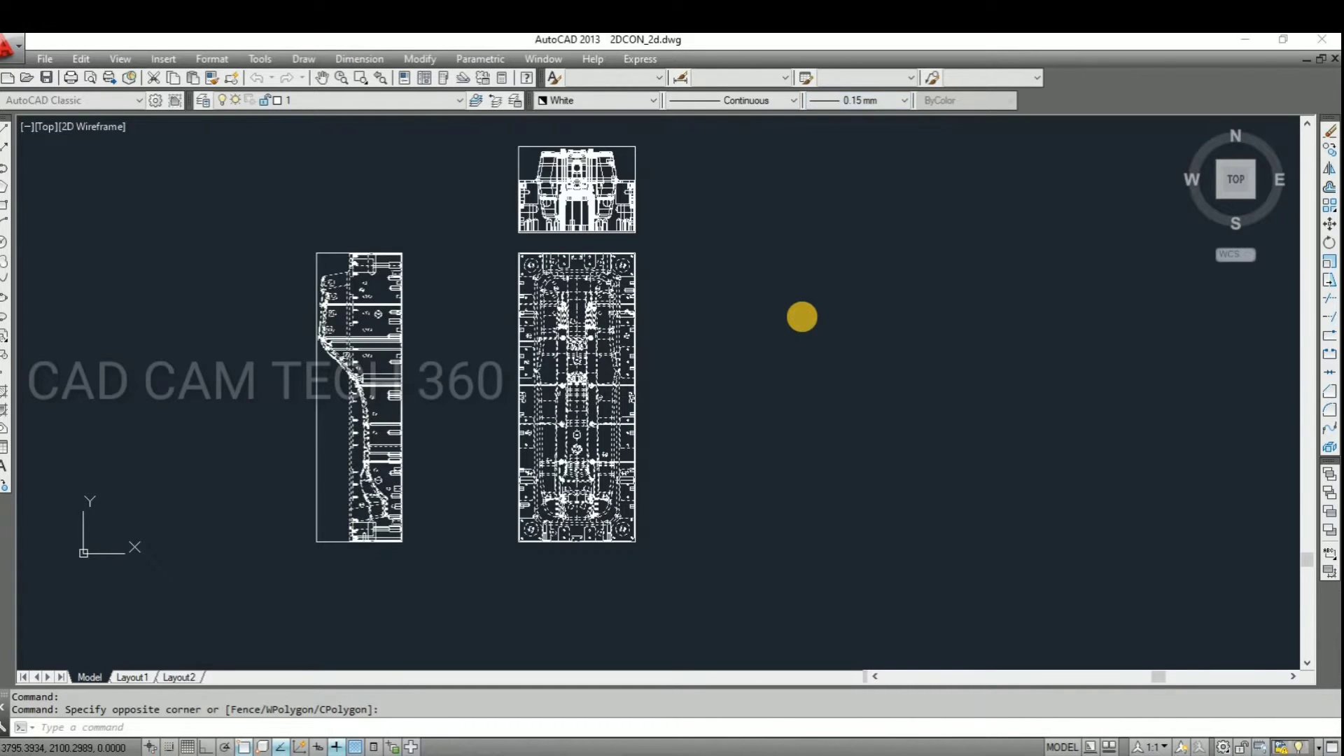
key(Escape)
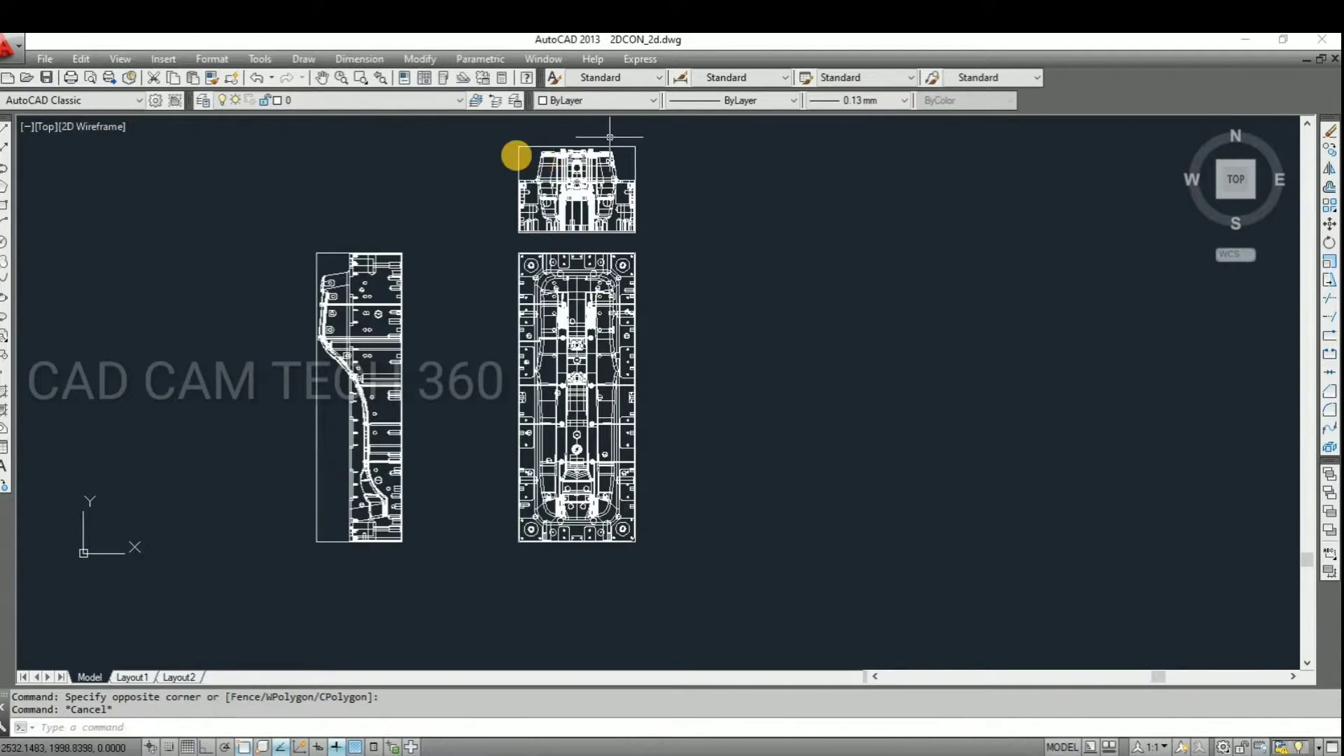
Erase the outer frame lines around the top view
scroll(517, 153, up, 4)
click(409, 200)
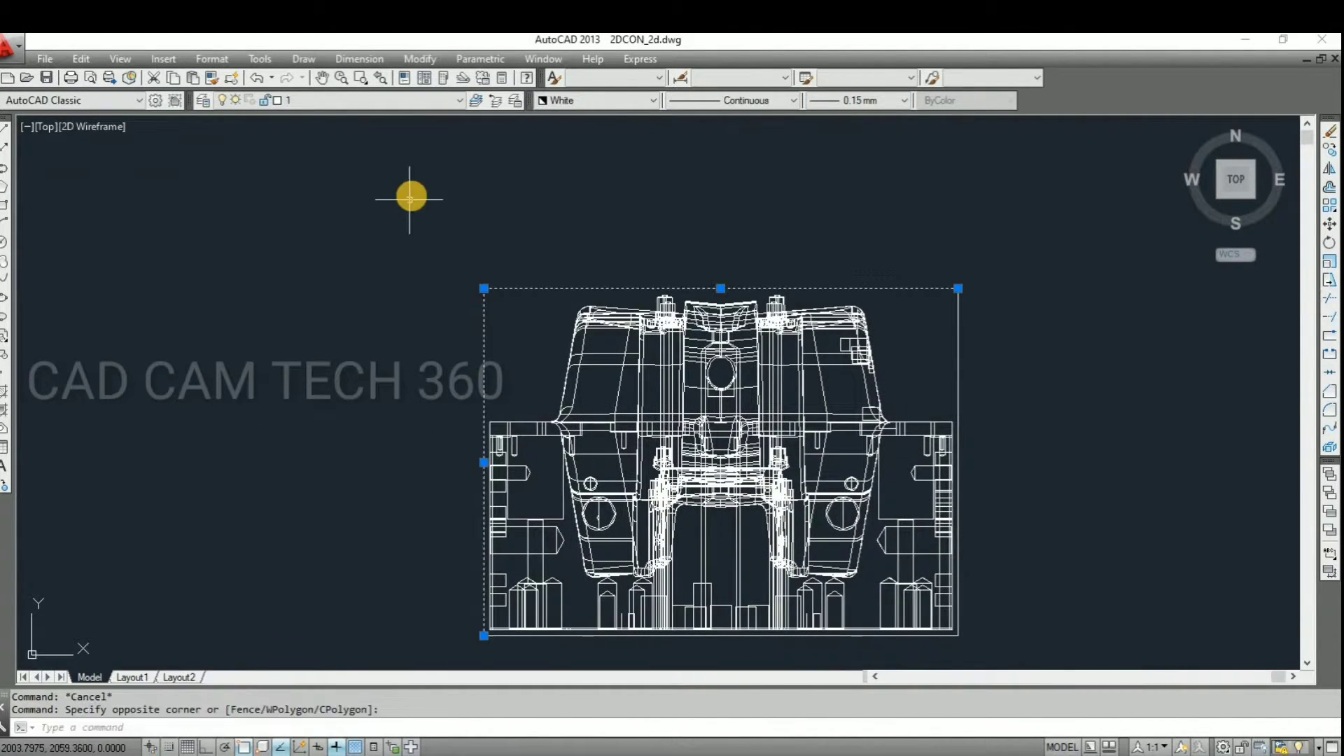
click(540, 339)
text(e)
key(Return)
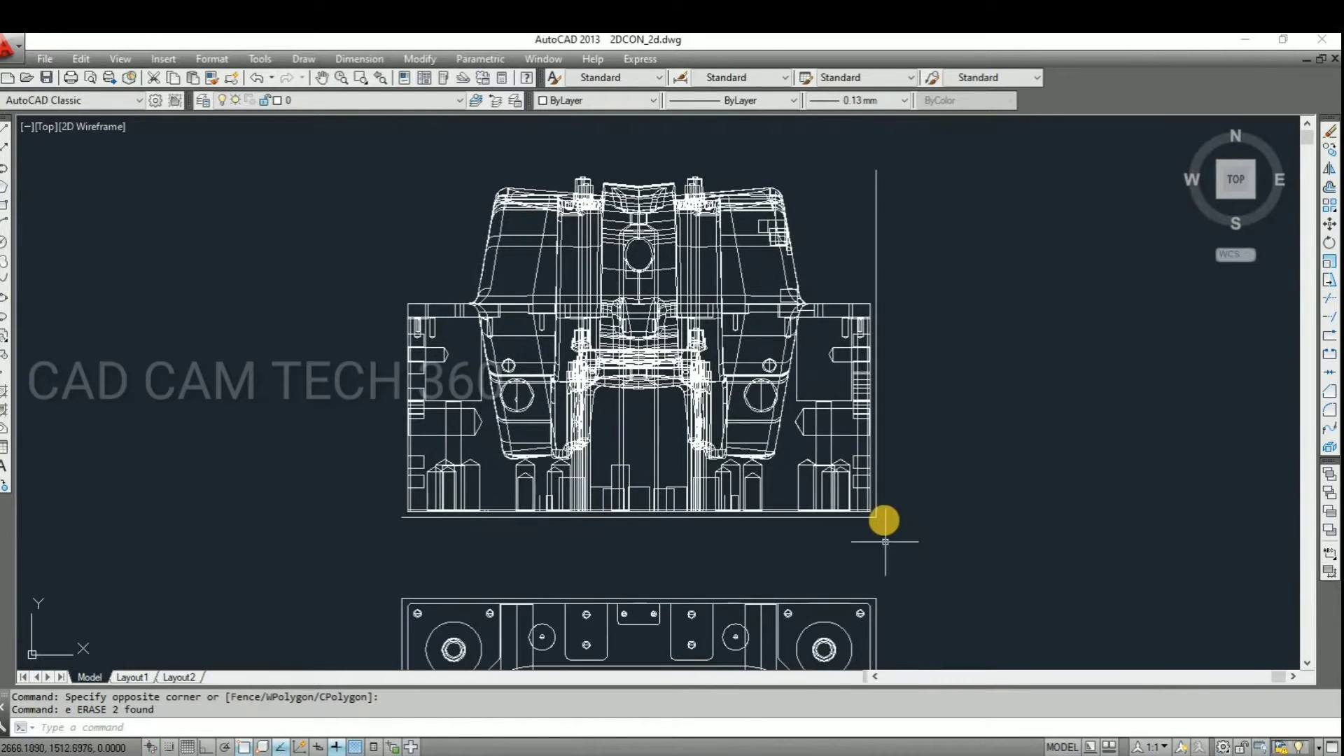
scroll(870, 522, up, 3)
click(884, 520)
click(848, 508)
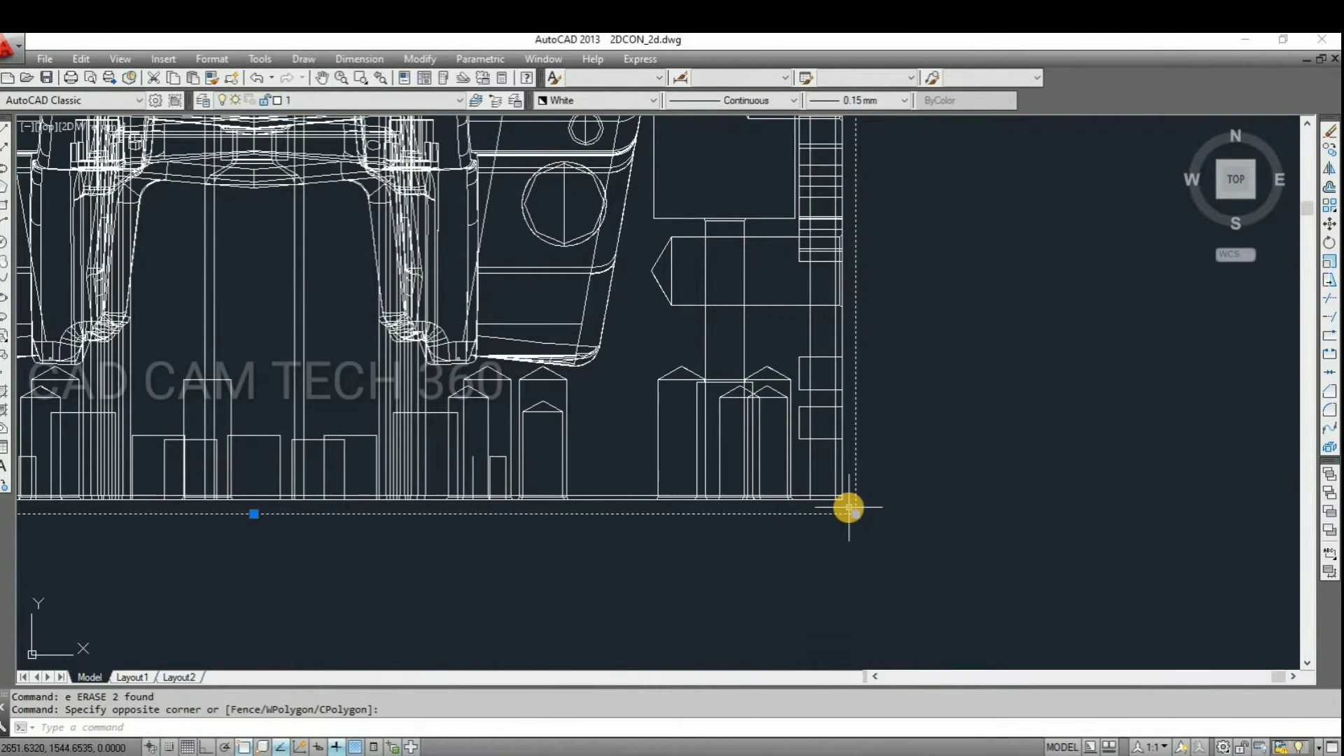
text(e)
key(Return)
Erase the top, left, bottom and right frame lines of the side section view
scroll(650, 420, down, 4)
scroll(633, 408, up, 5)
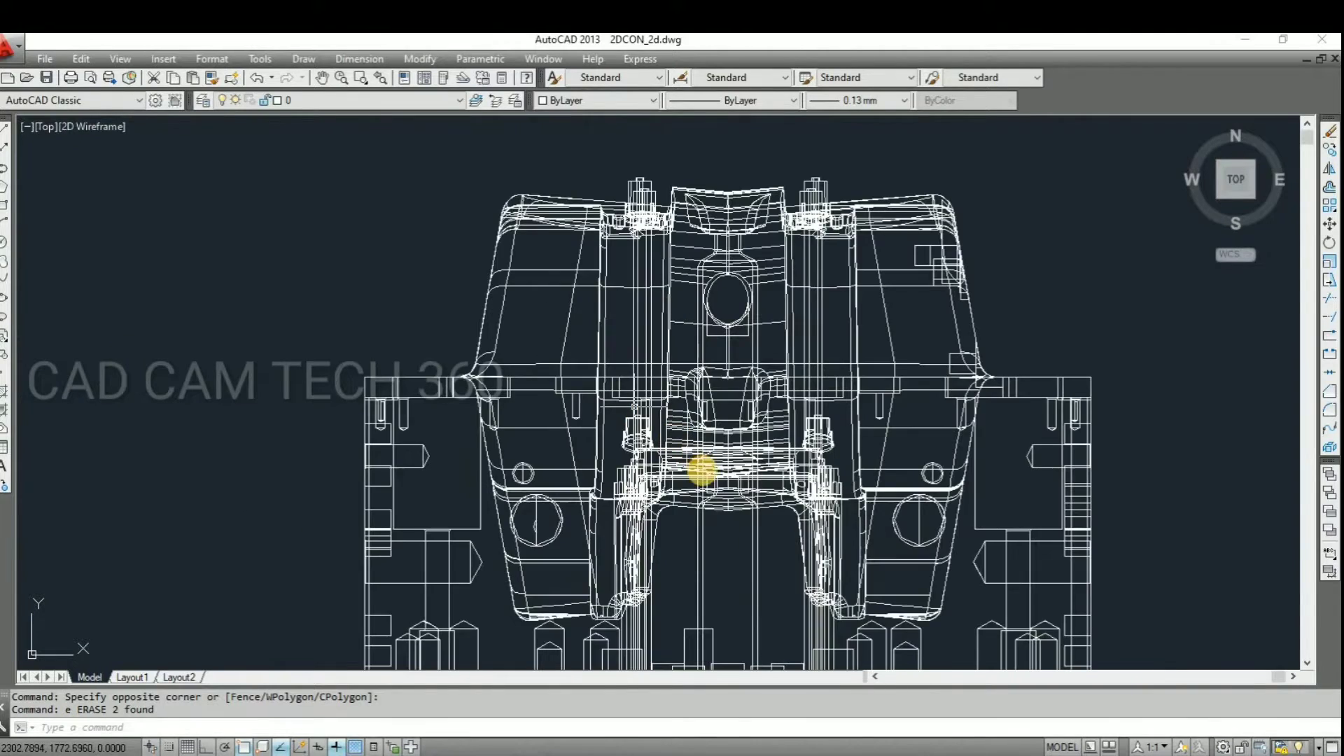
scroll(702, 300, down, 3)
scroll(444, 385, down, 2)
scroll(444, 385, up, 5)
click(436, 274)
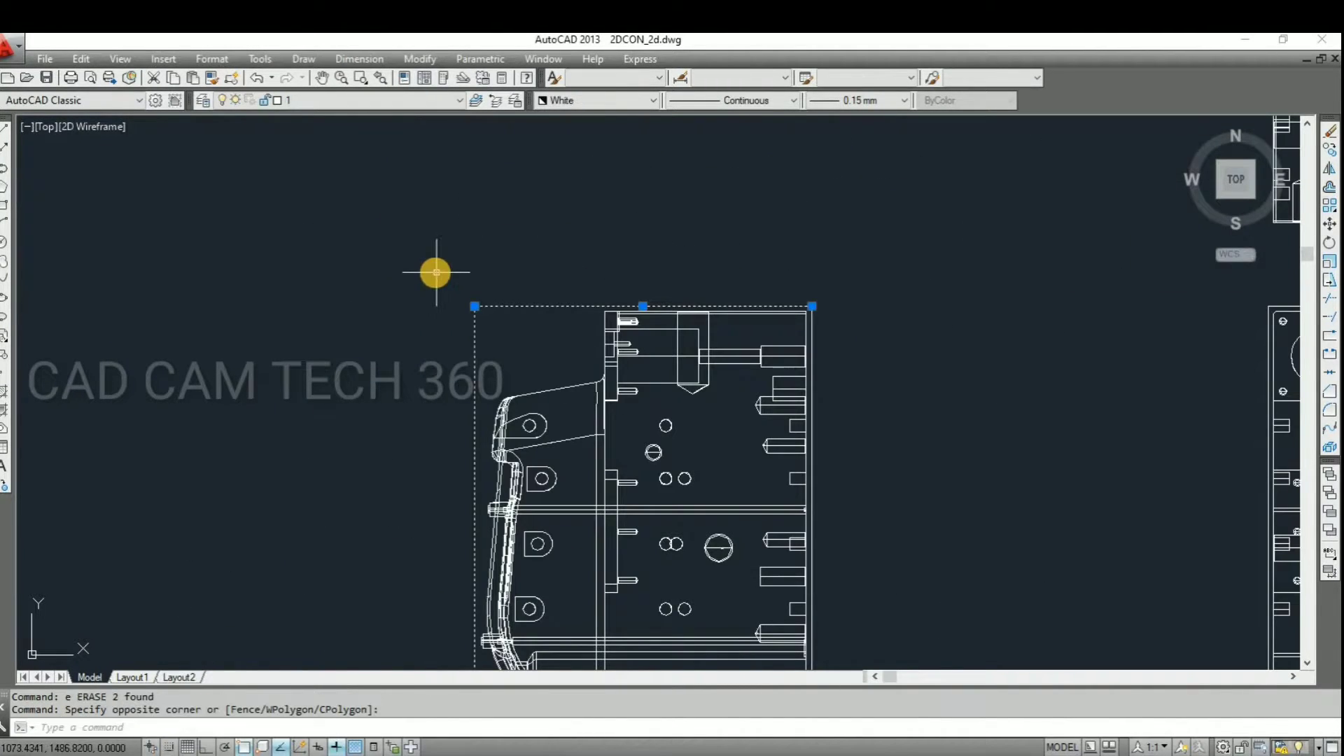
text(e)
key(Return)
scroll(658, 537, down, 3)
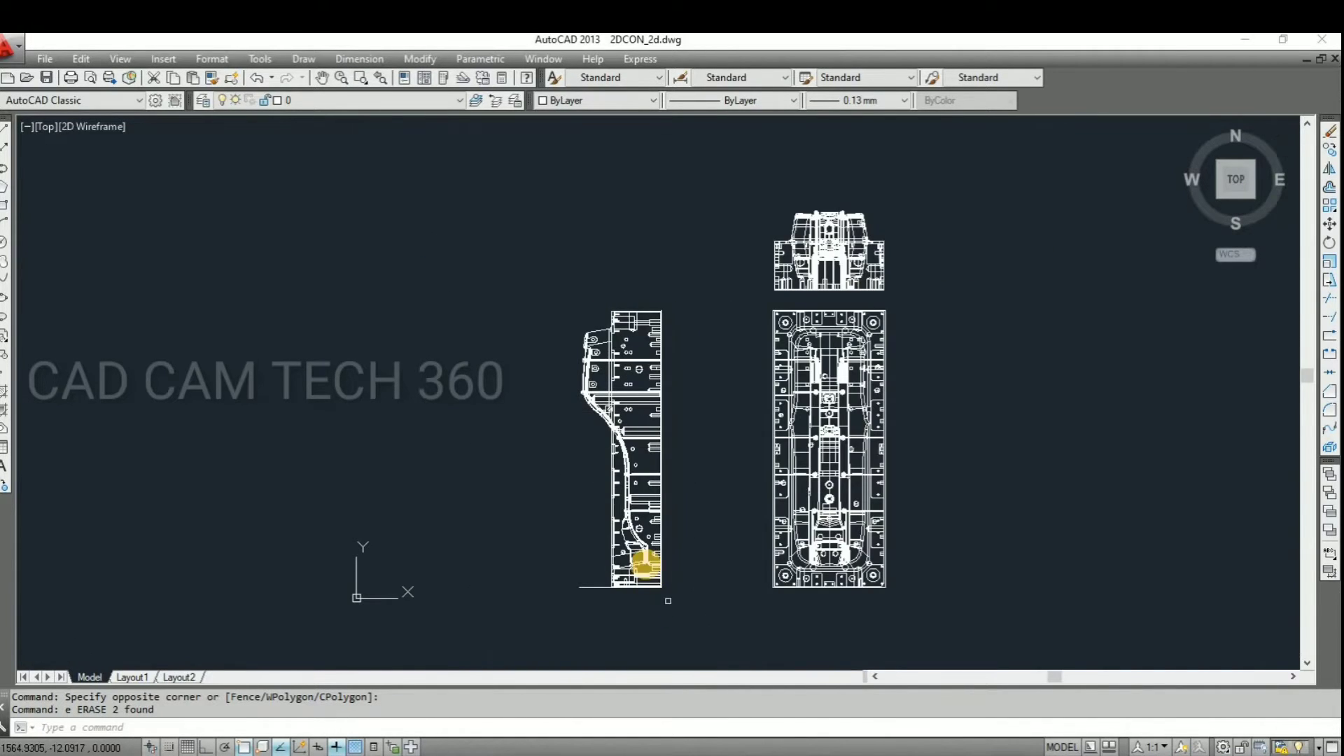
scroll(693, 516, up, 6)
click(708, 516)
click(629, 432)
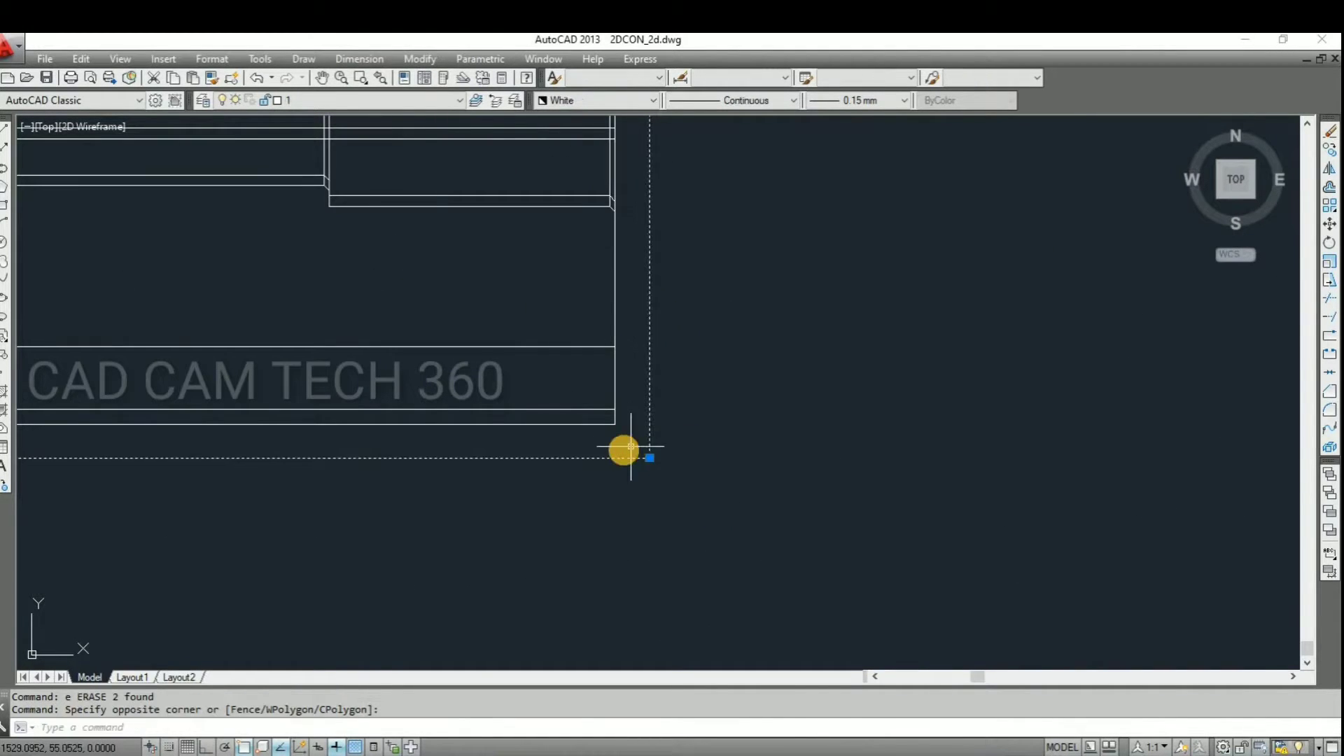
text(e)
key(Return)
Erase the top and right frame lines of the plate view
scroll(546, 434, down, 6)
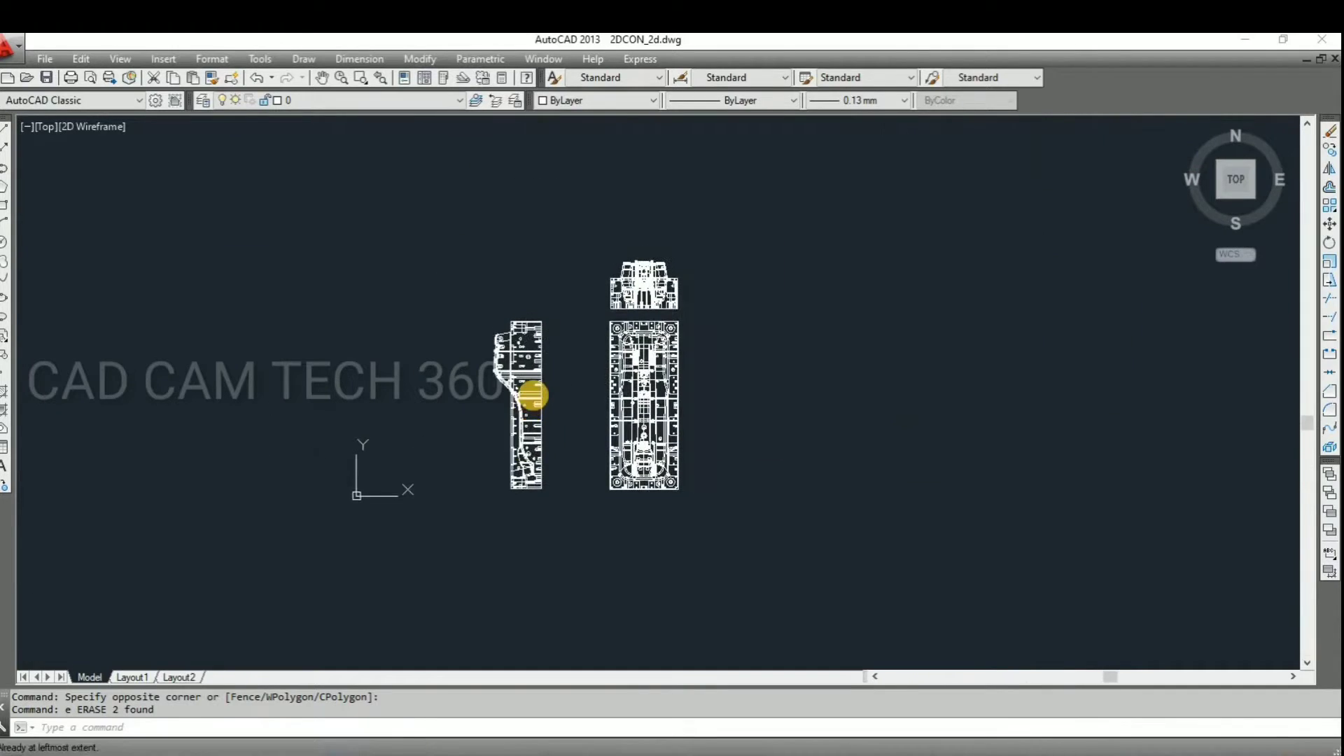
scroll(532, 396, up, 3)
scroll(828, 294, up, 6)
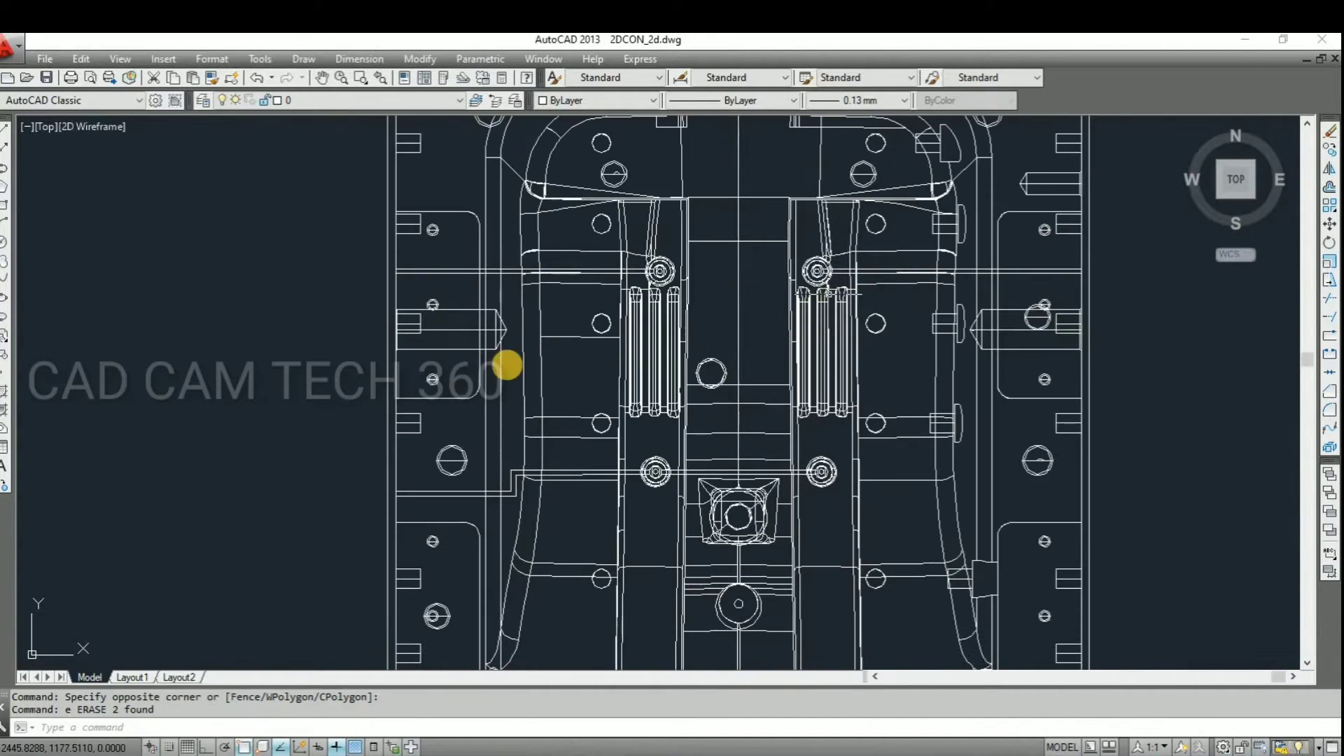
scroll(609, 243, down, 7)
scroll(595, 231, up, 4)
scroll(807, 214, up, 3)
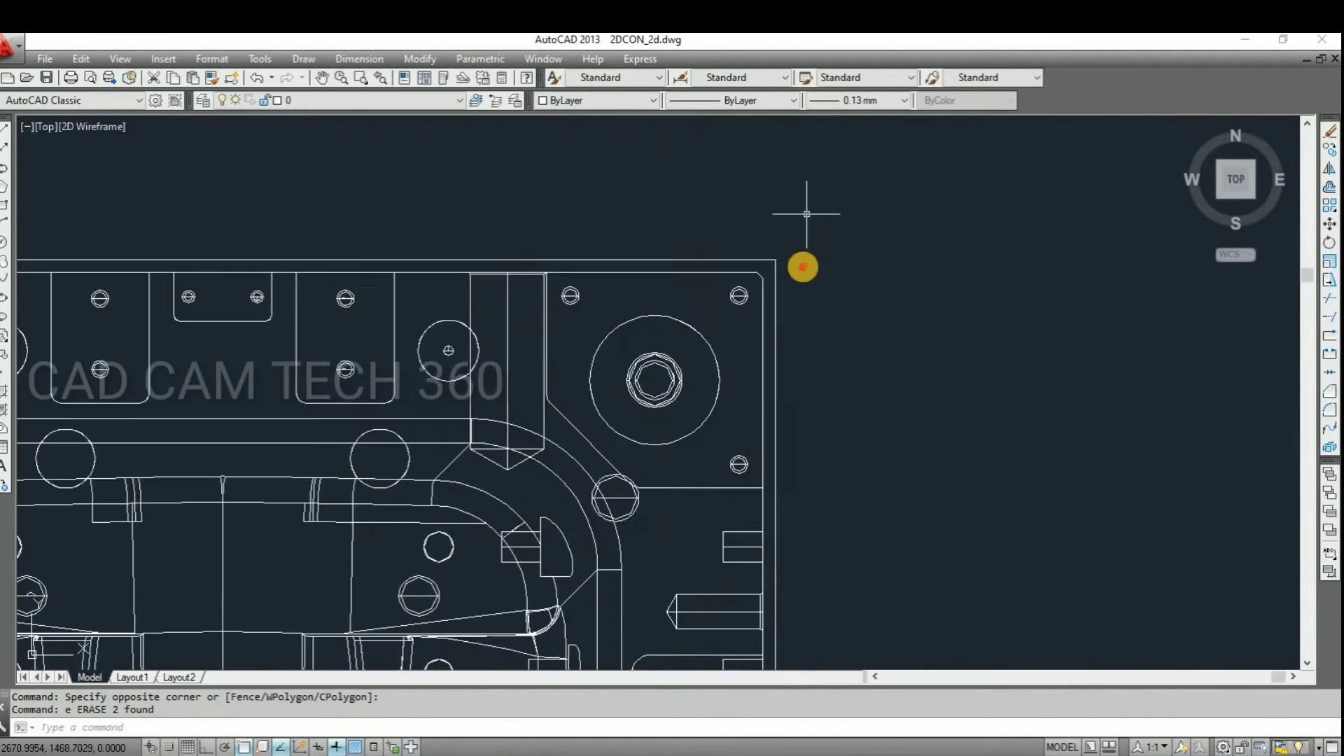
click(759, 255)
click(762, 240)
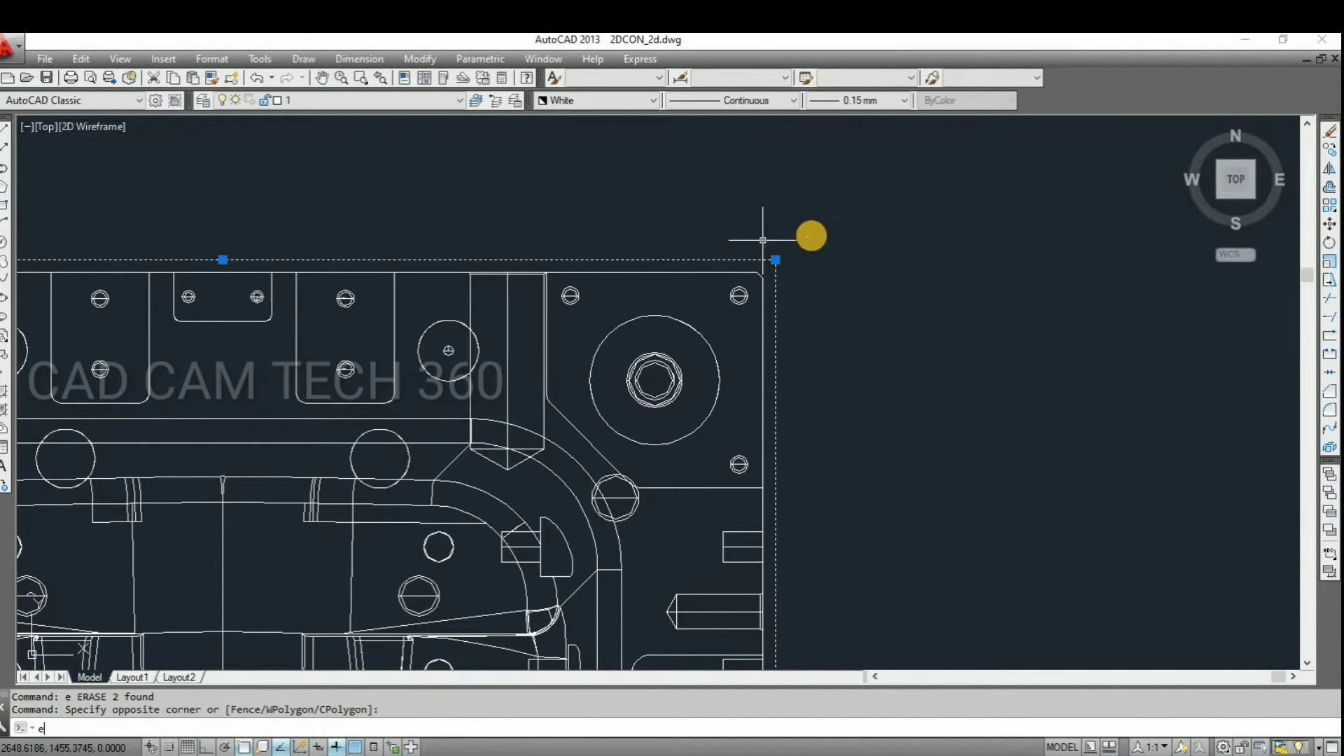
text(e)
key(Return)
Erase the remaining frame lines at the plate's lower-left and recenter the plate drawing
scroll(609, 237, down, 7)
scroll(642, 417, up, 8)
click(624, 389)
click(558, 350)
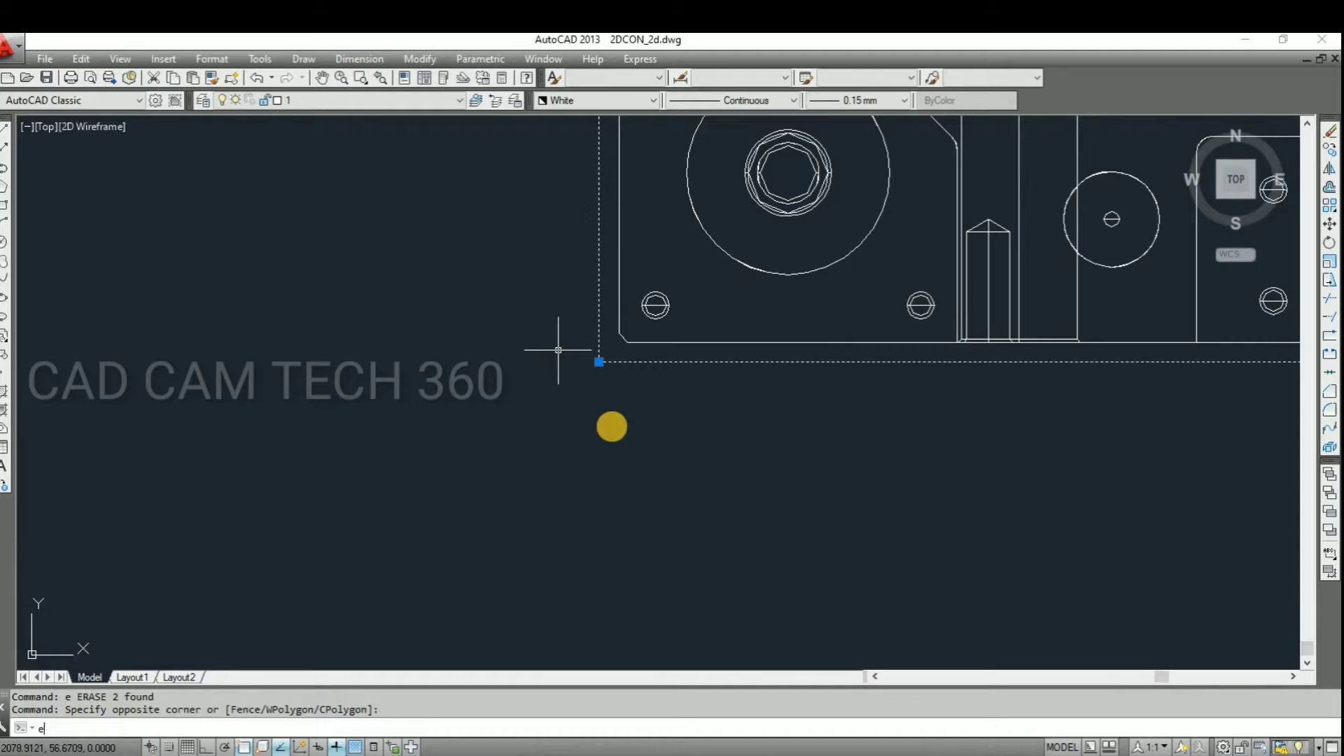
text(e)
key(Return)
scroll(621, 442, down, 5)
scroll(620, 454, down, 5)
middle_drag(616, 252, 621, 339)
scroll(630, 297, up, 3)
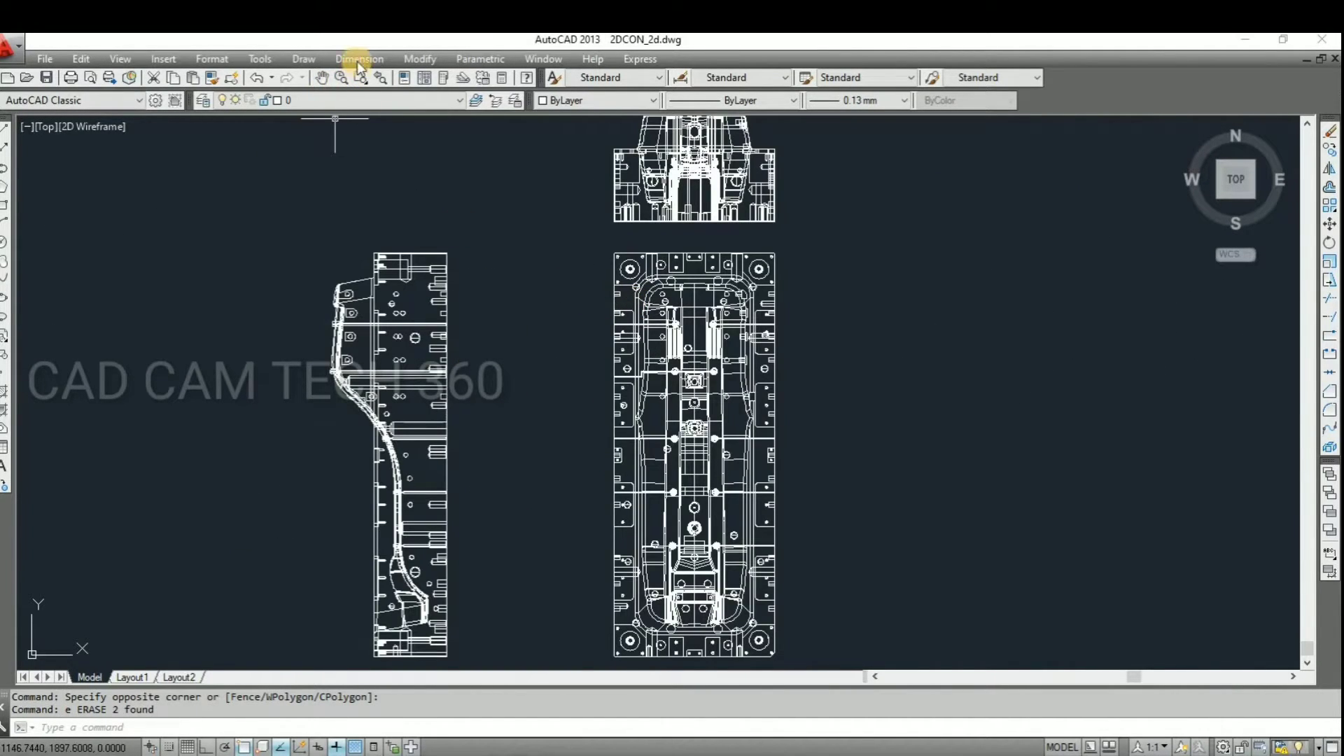
Dimension the plate's bottom edge corner to corner, placing the 550 dimension below it
click(360, 98)
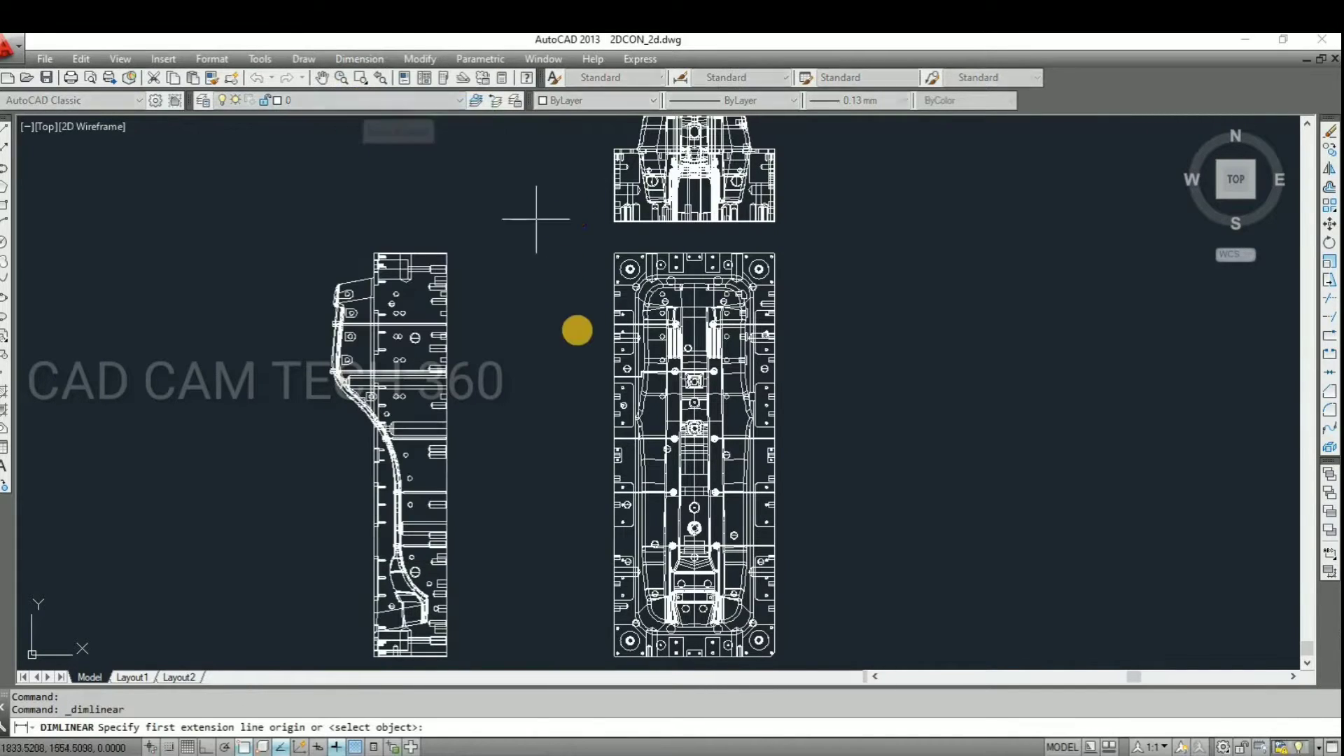
scroll(570, 214, down, 3)
scroll(603, 490, up, 5)
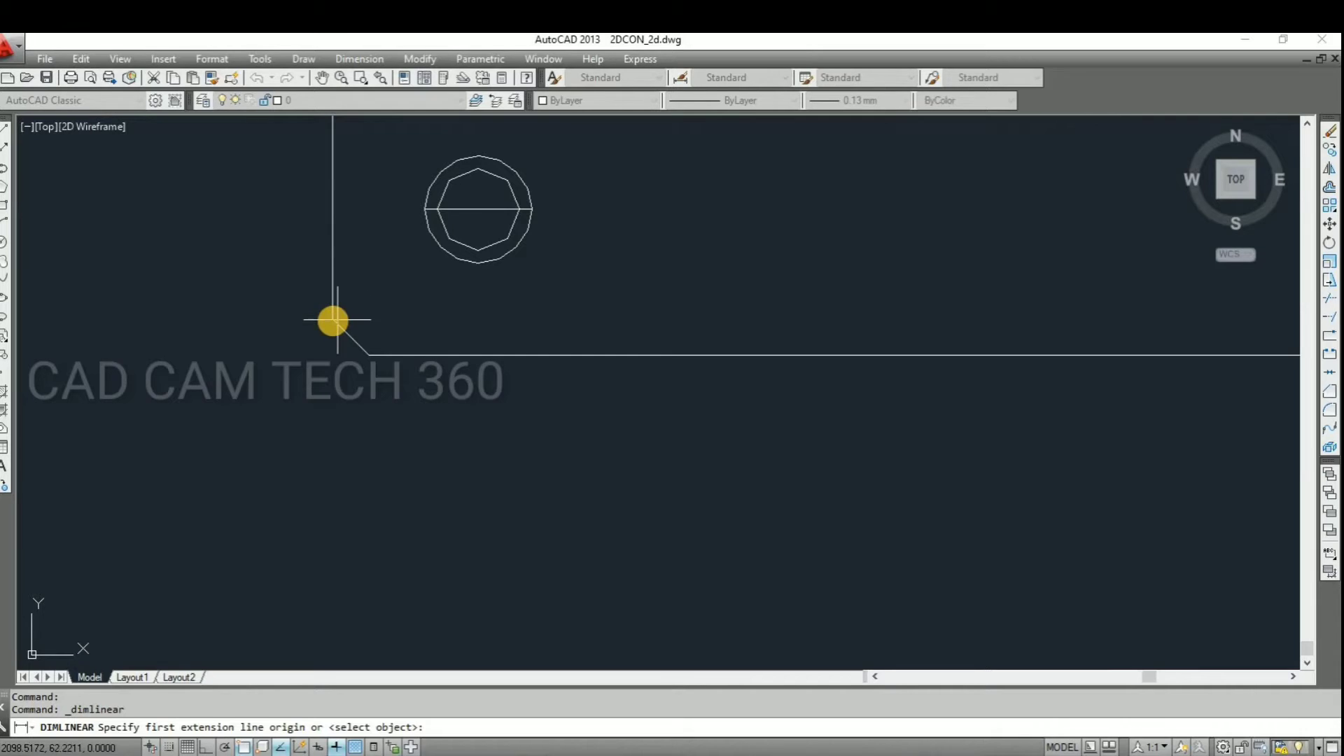
click(332, 321)
scroll(306, 434, down, 5)
scroll(546, 420, up, 2)
scroll(557, 412, up, 5)
click(571, 389)
scroll(560, 399, down, 3)
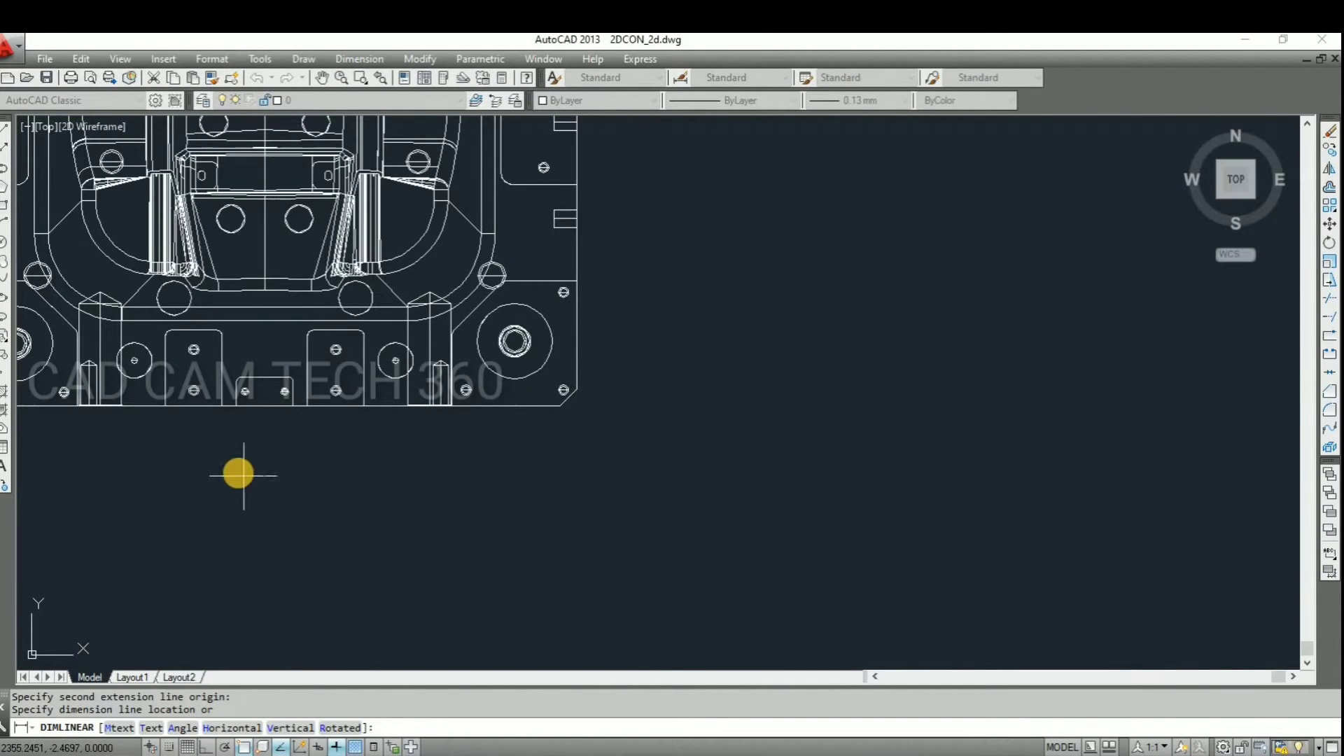
scroll(240, 473, up, 8)
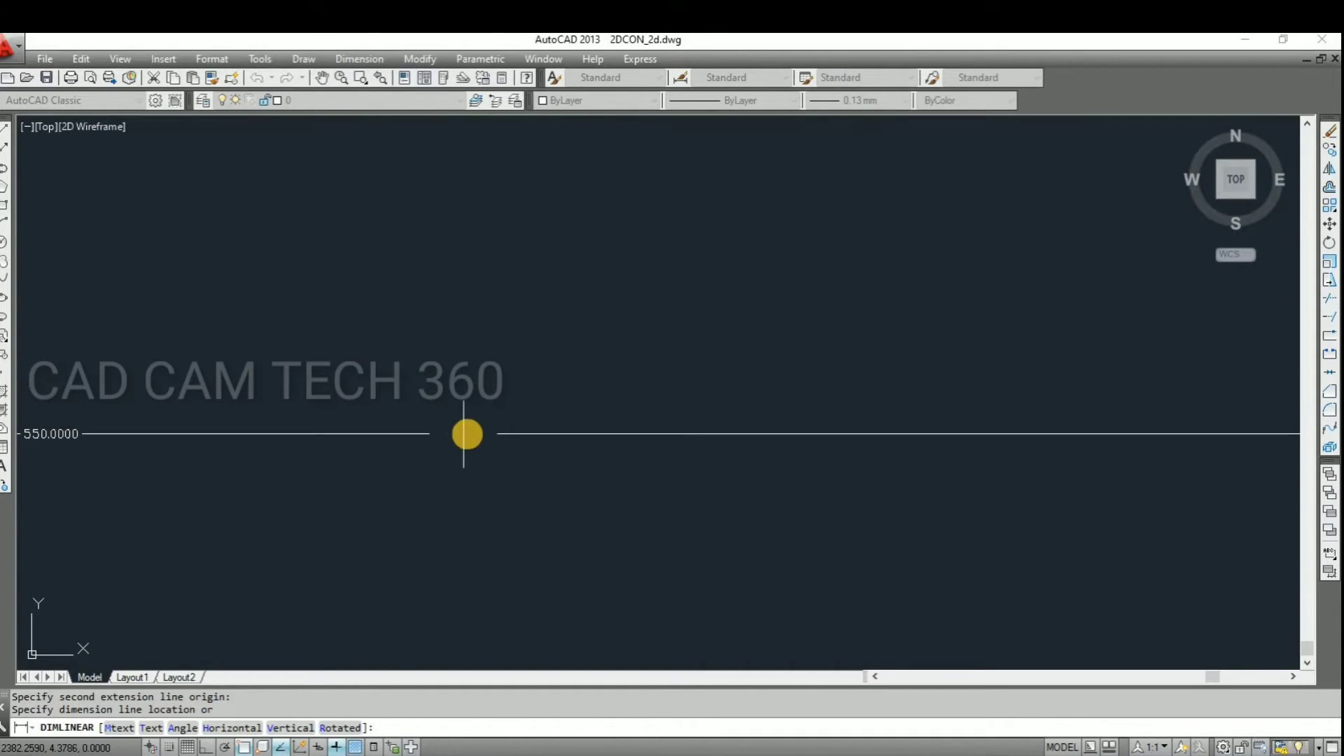
click(534, 450)
scroll(525, 431, down, 6)
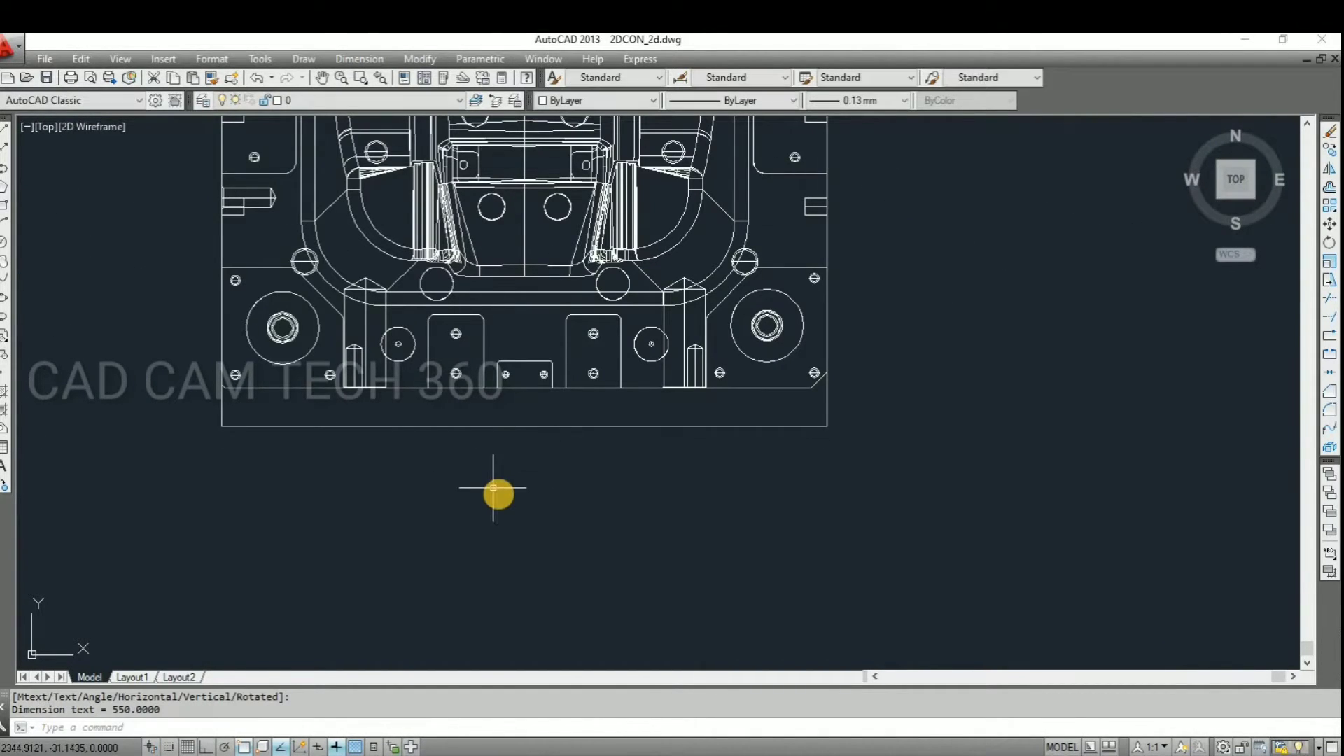
Modify the Standard dimension style with extension line extend 2 and origin offset 2
key(Escape)
text(d)
key(Return)
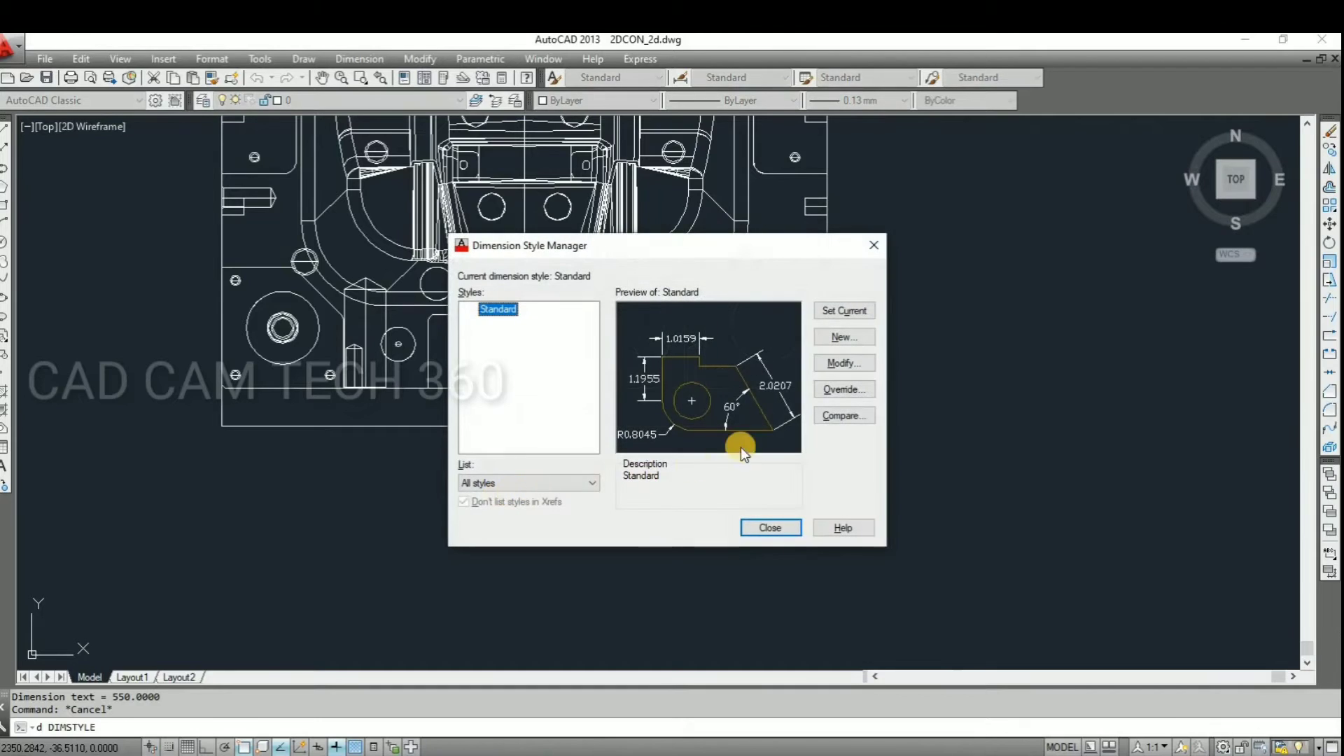
click(830, 363)
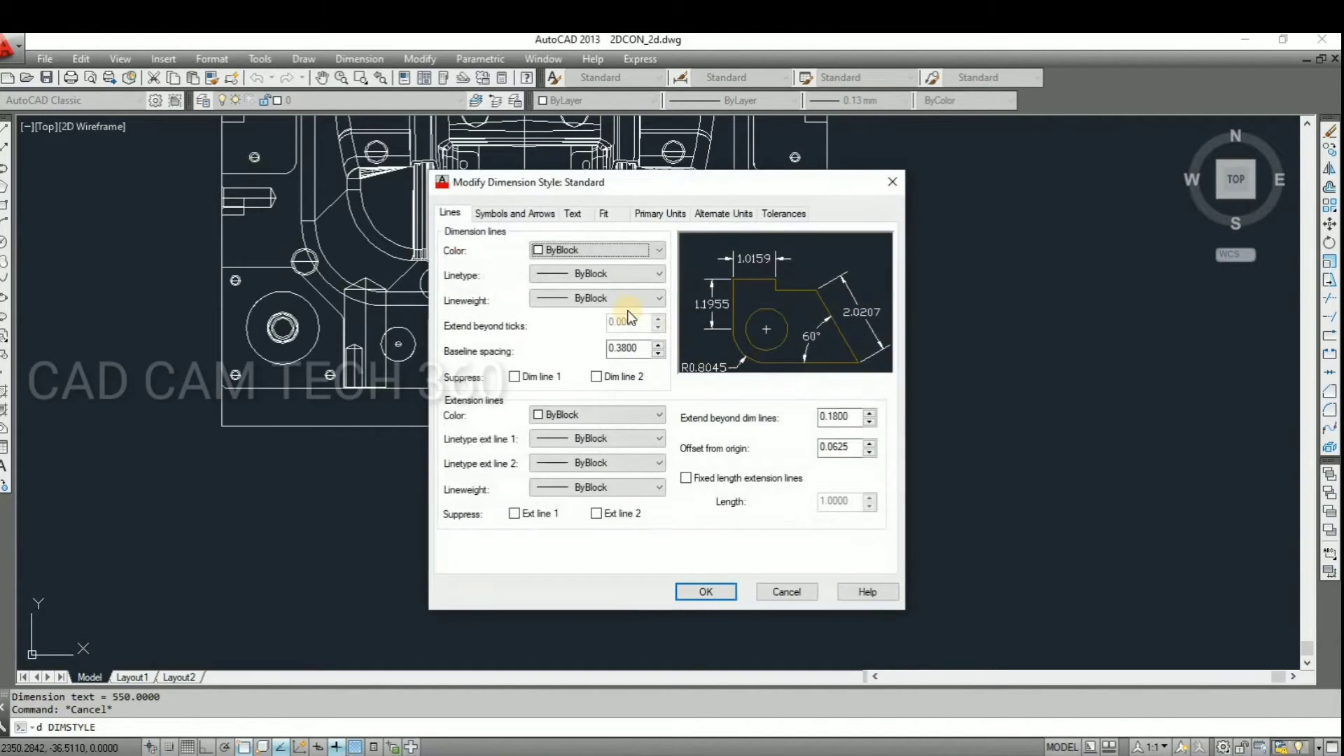
click(633, 348)
text(2)
double_click(839, 446)
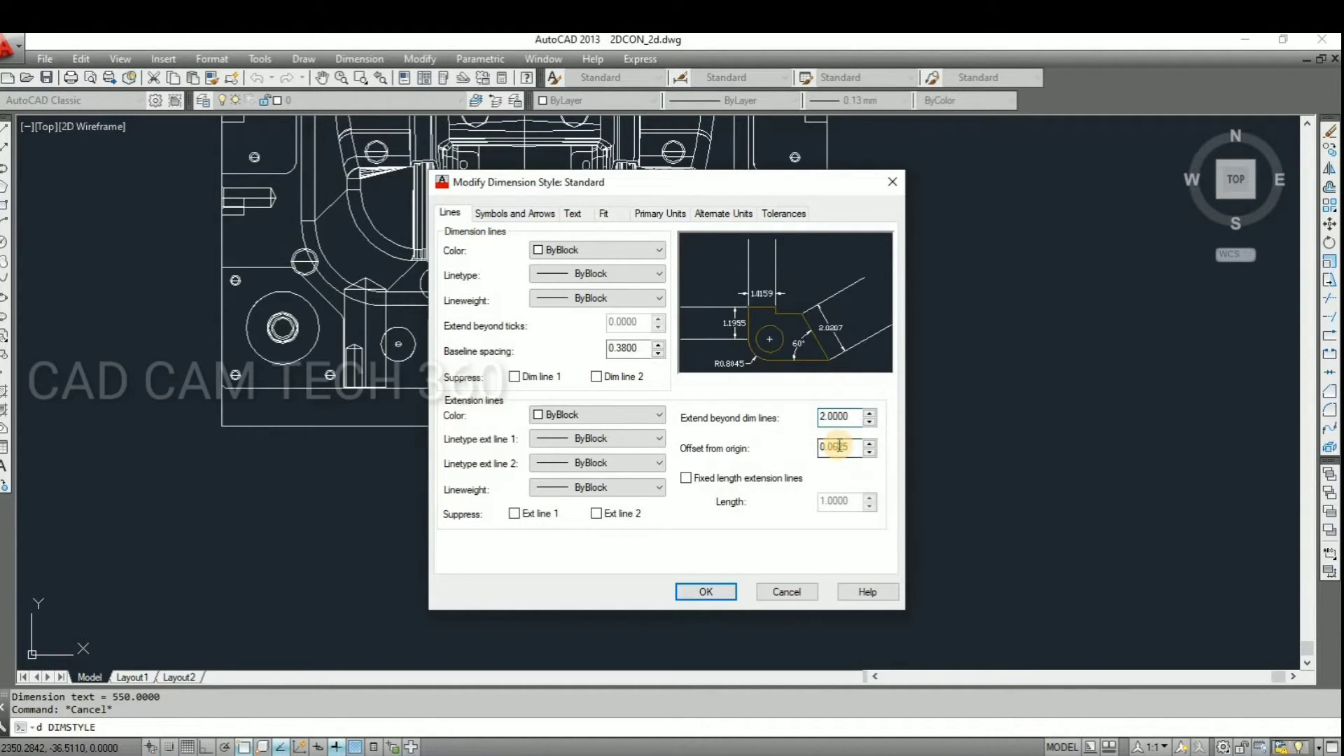
text(2)
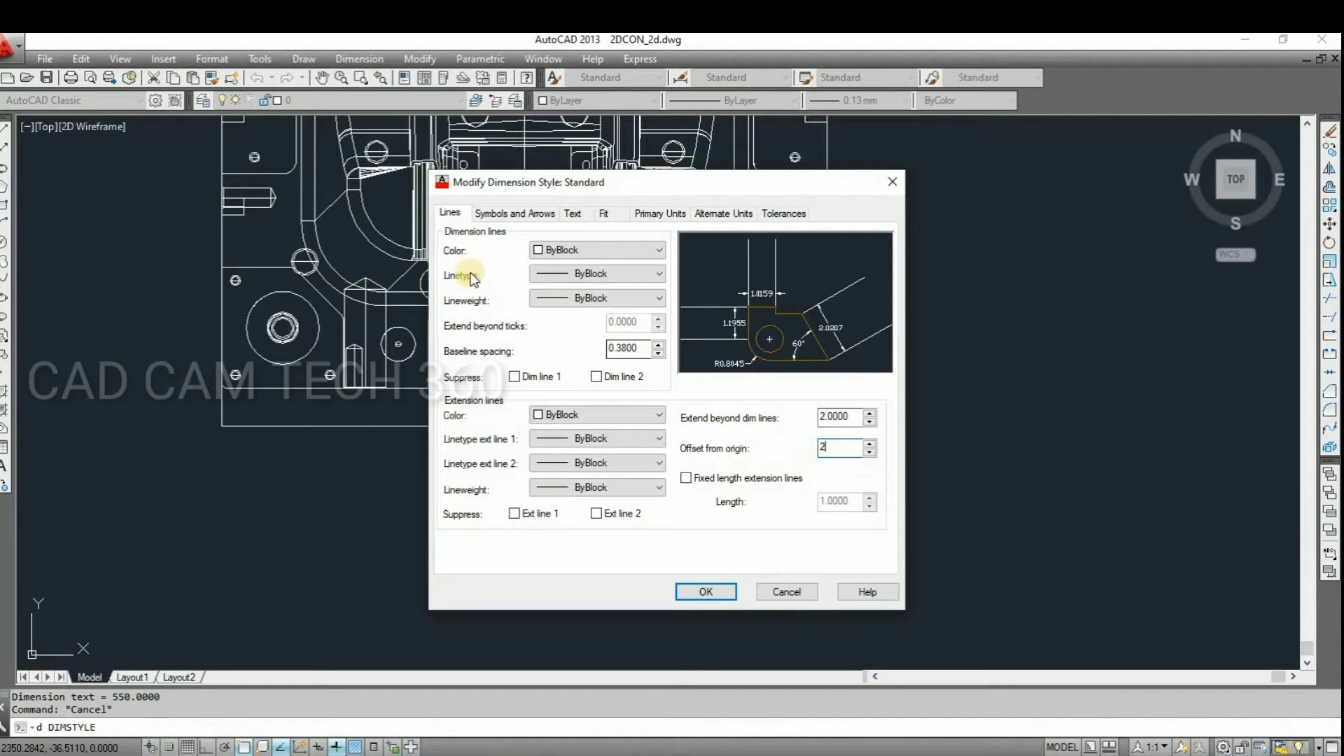
Set the arrow size to 8 and the text height to 10
click(508, 214)
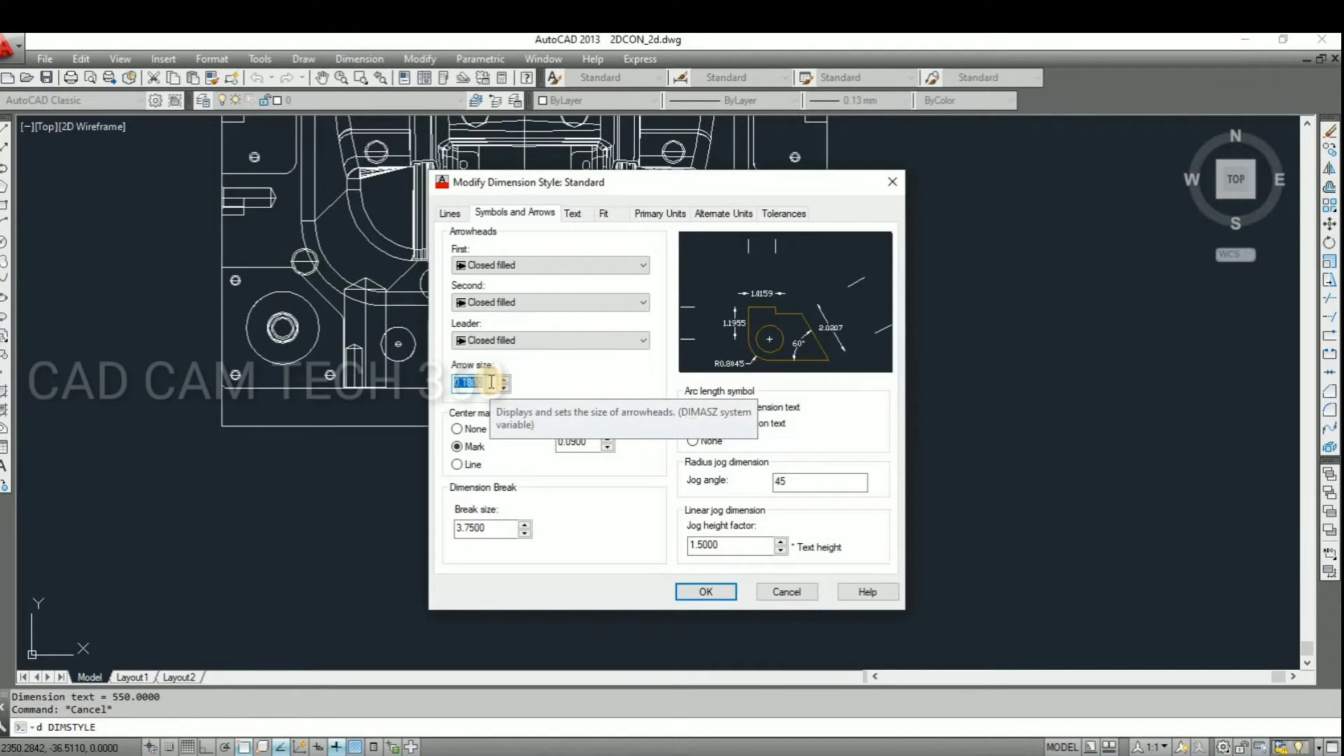
text(8)
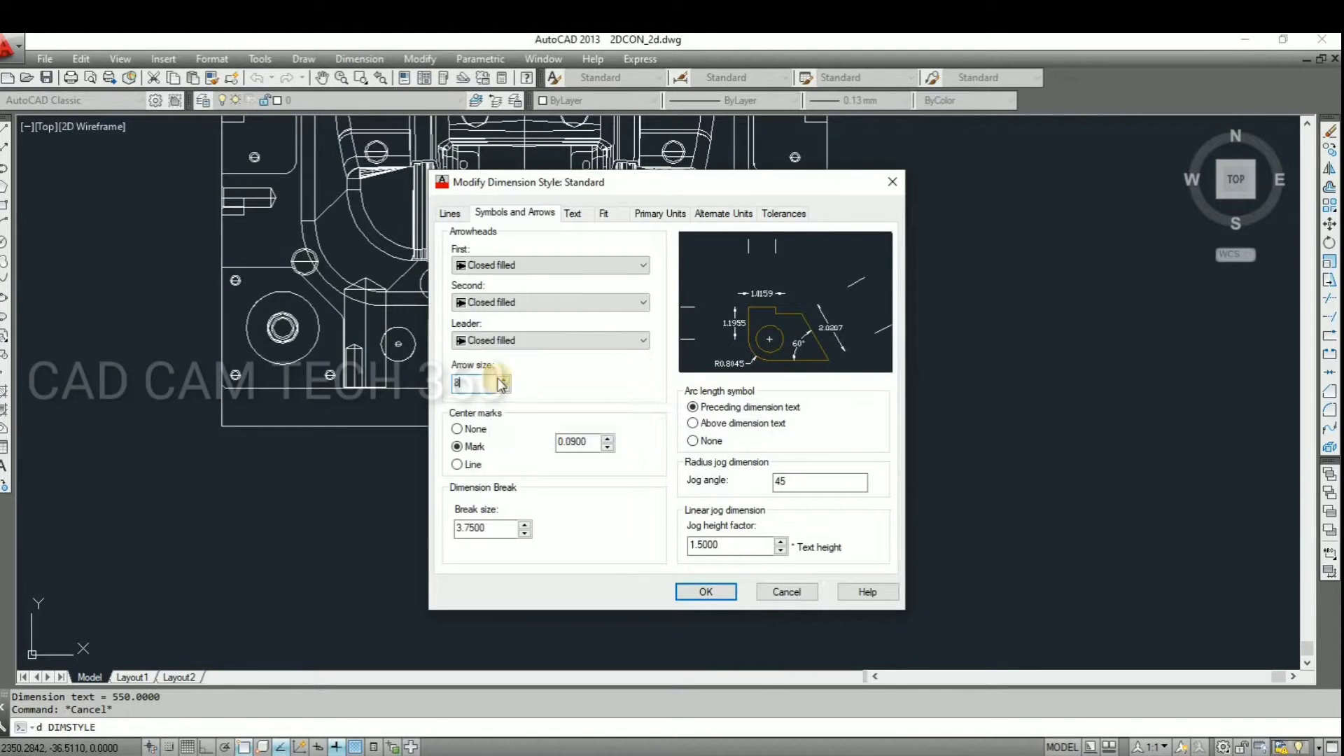
click(573, 217)
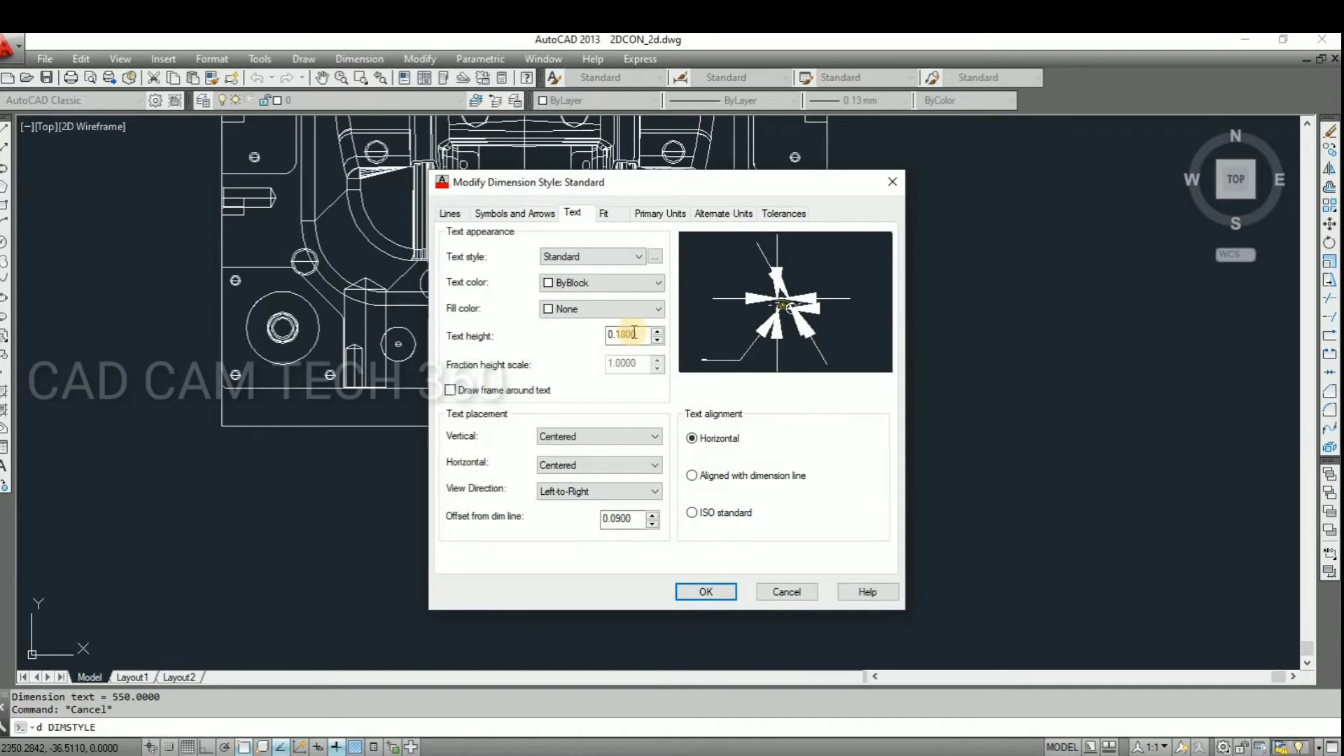
double_click(633, 334)
text(10)
Set primary unit precision to 0.00, apply, and make Standard the current style
click(605, 214)
click(655, 213)
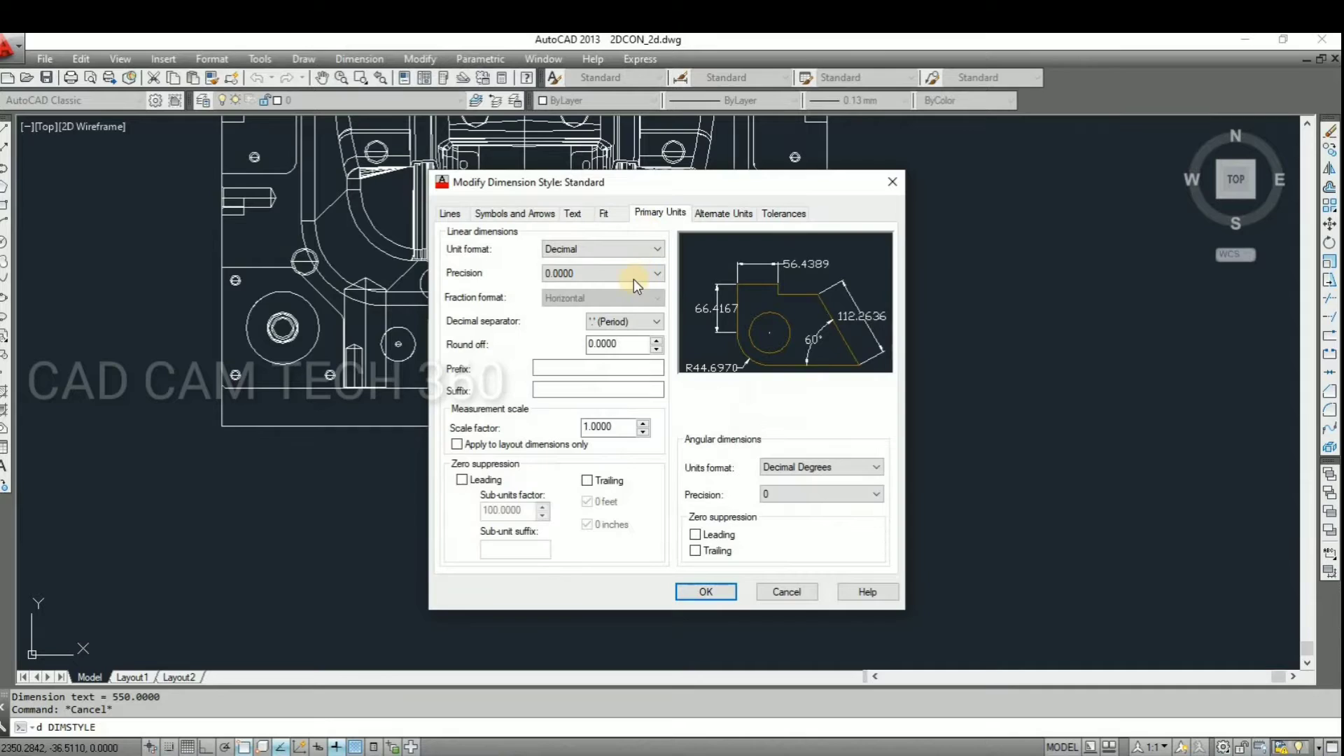
click(590, 271)
click(569, 313)
click(699, 592)
click(838, 310)
Close the style manager, then start a linear dimension at the plate view's lower-left corner
click(770, 528)
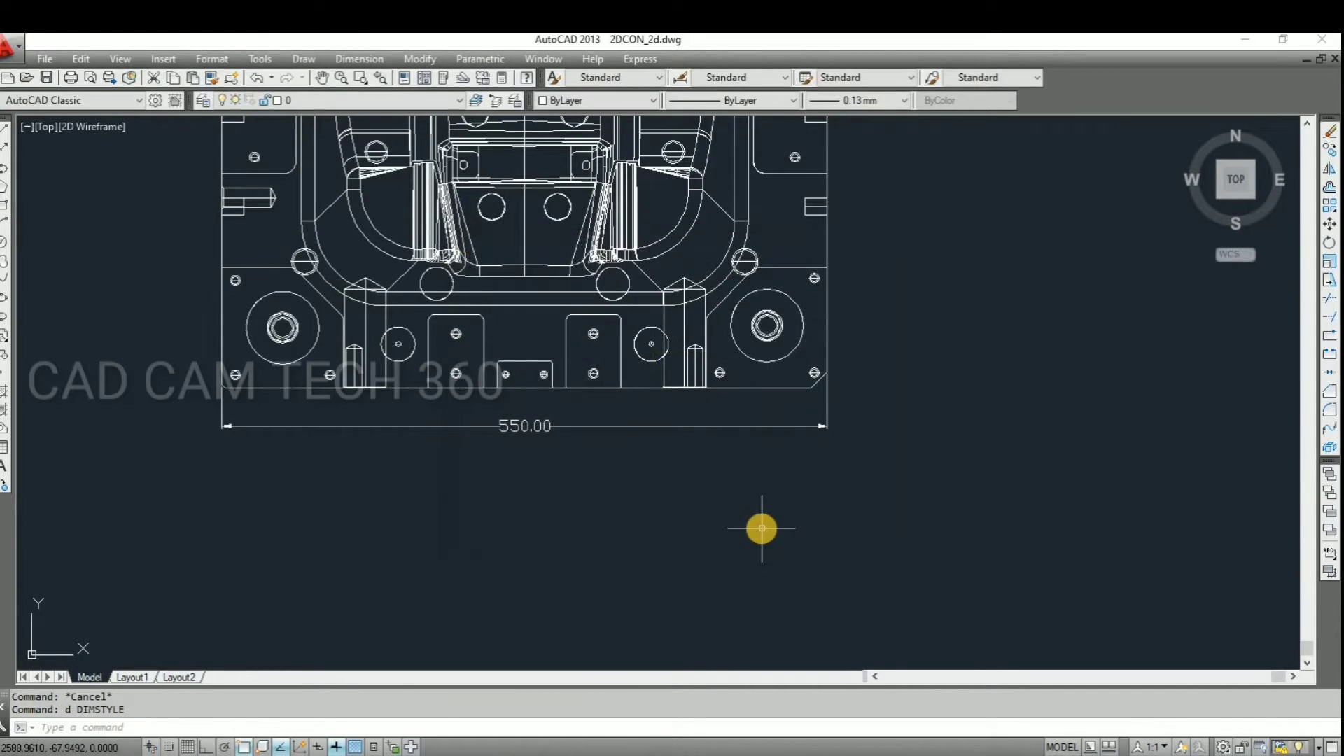
scroll(595, 478, up, 5)
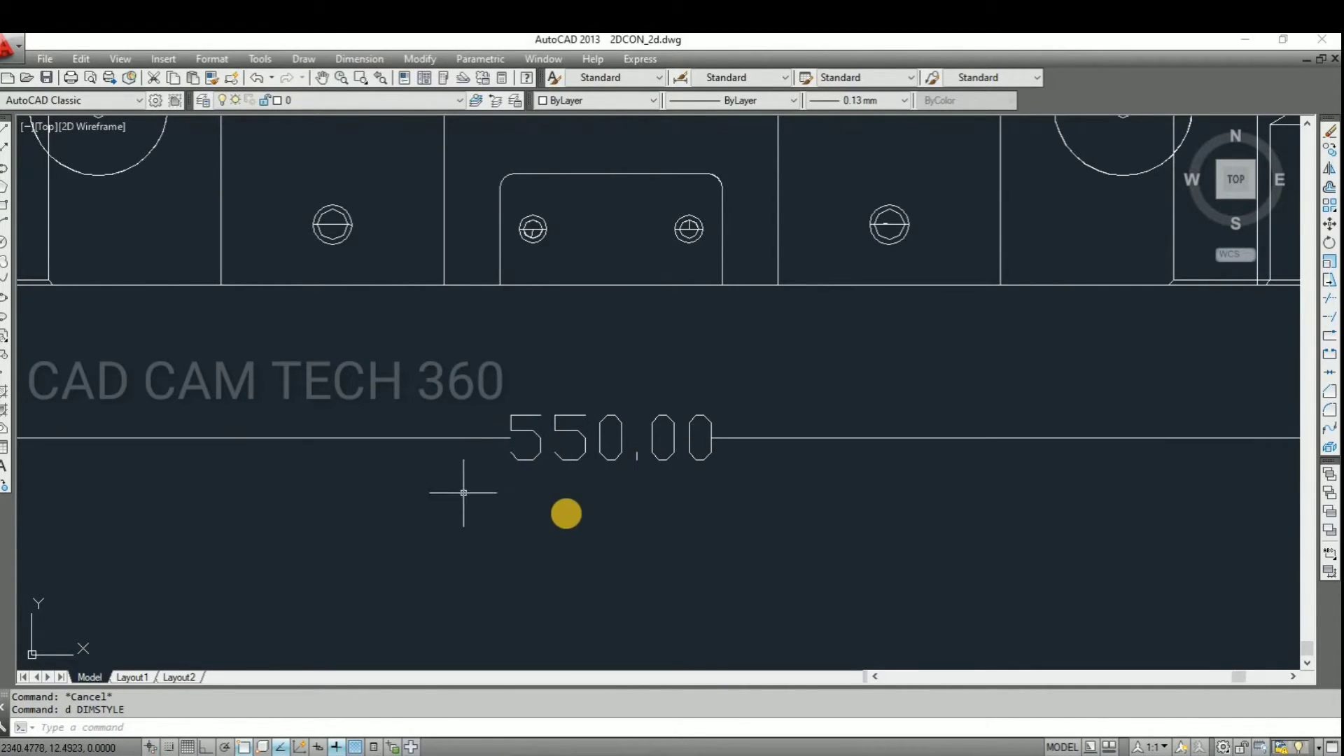
scroll(570, 514, down, 5)
click(348, 61)
click(360, 106)
scroll(510, 501, up, 5)
scroll(854, 560, up, 4)
click(862, 495)
Finish the 1380.00 length dimension, placing it left of the plate view
scroll(633, 536, down, 8)
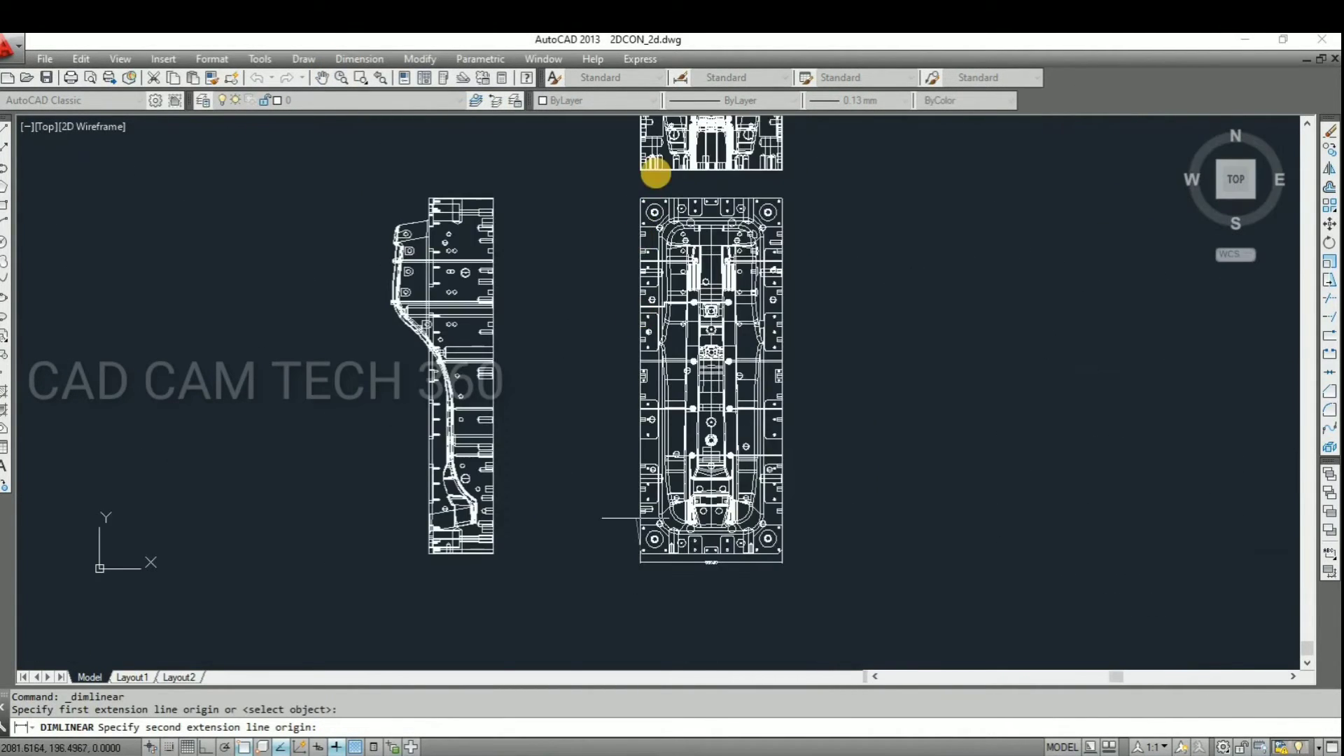
scroll(653, 168, up, 5)
scroll(522, 366, up, 4)
click(527, 365)
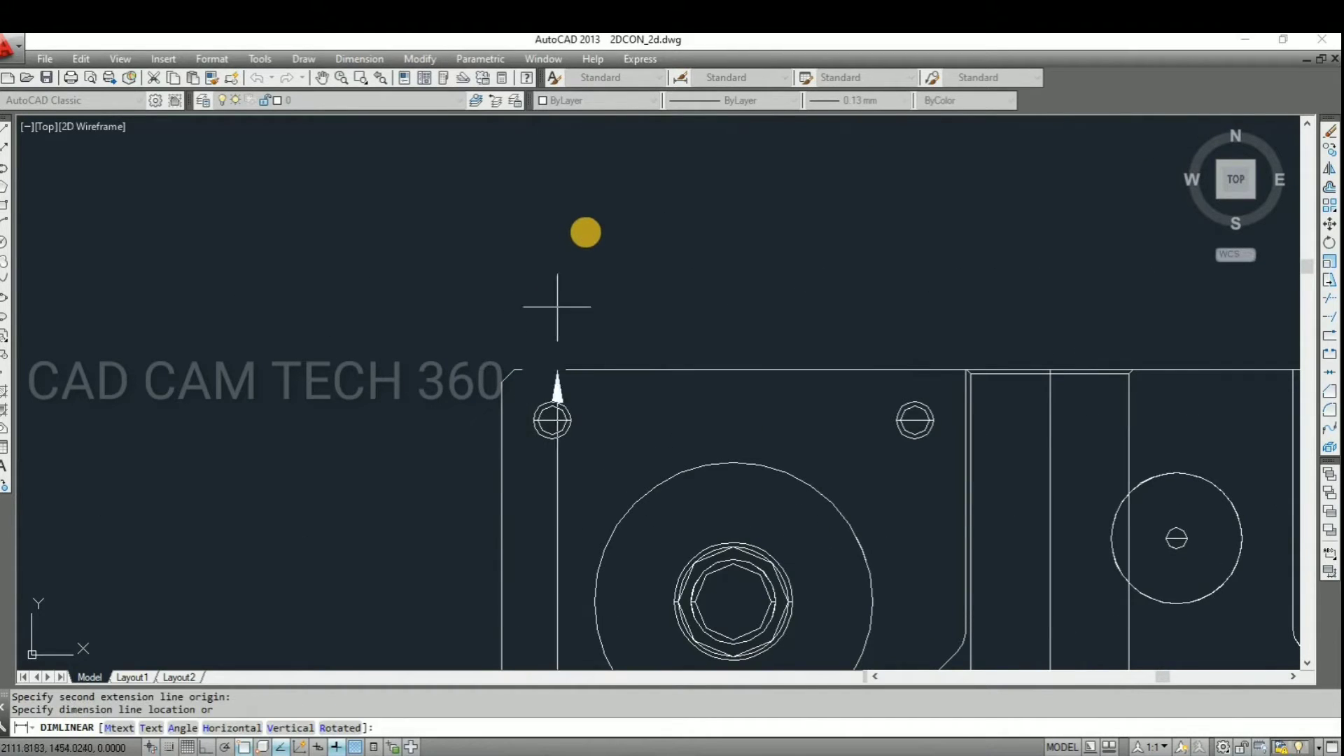
scroll(585, 231, down, 8)
scroll(542, 431, up, 3)
click(541, 428)
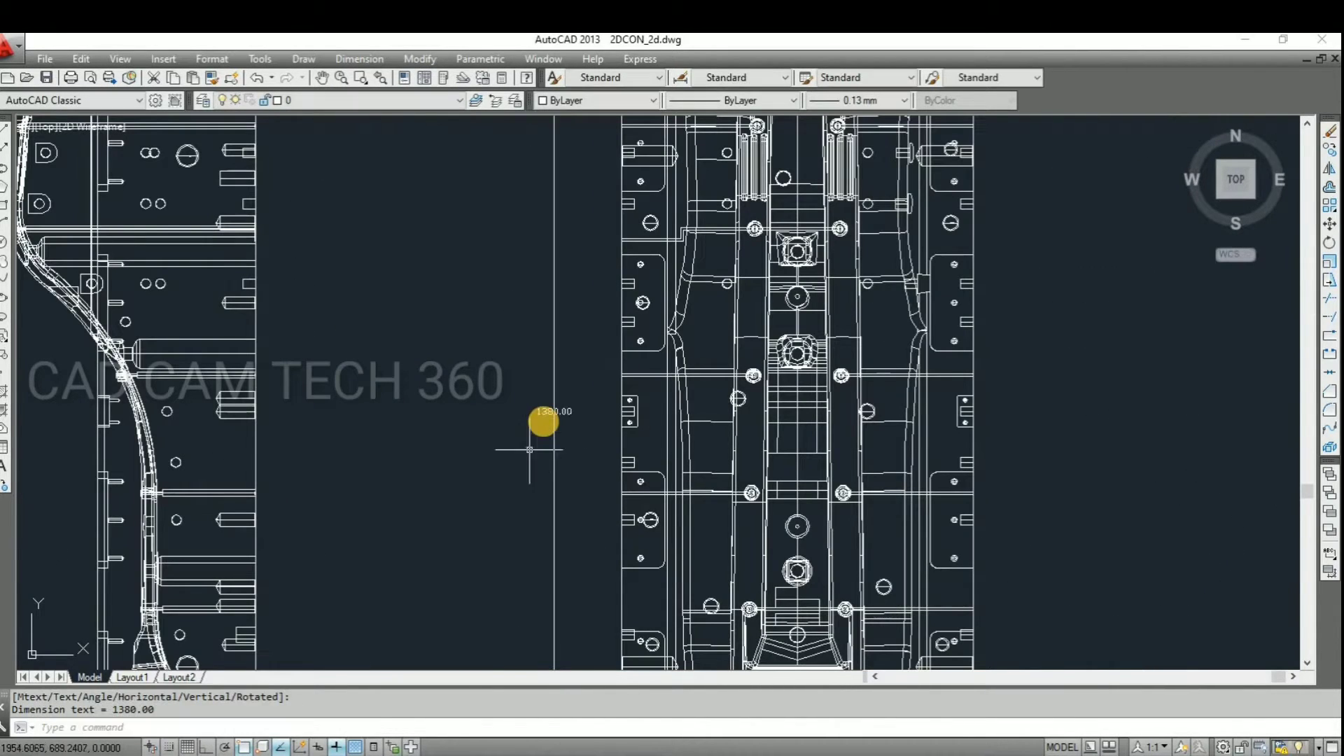
scroll(539, 430, up, 3)
scroll(518, 455, down, 6)
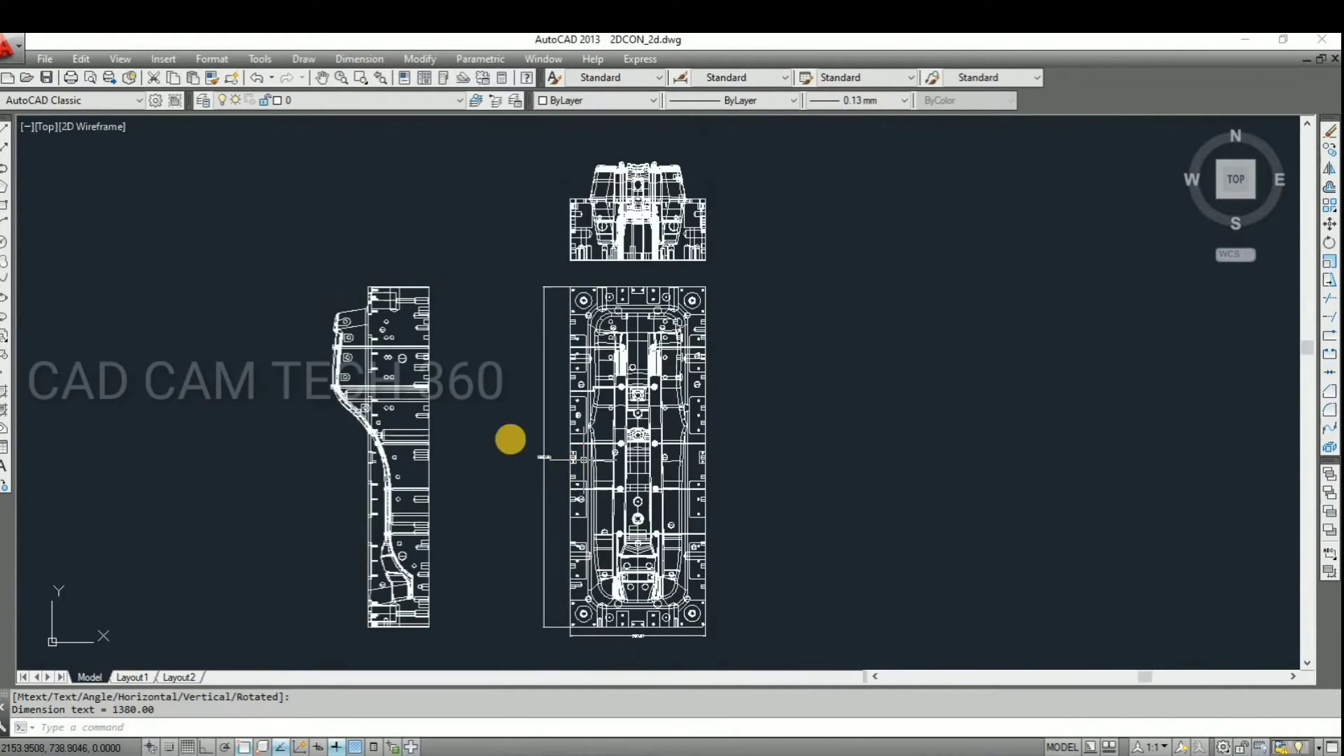
scroll(331, 285, up, 2)
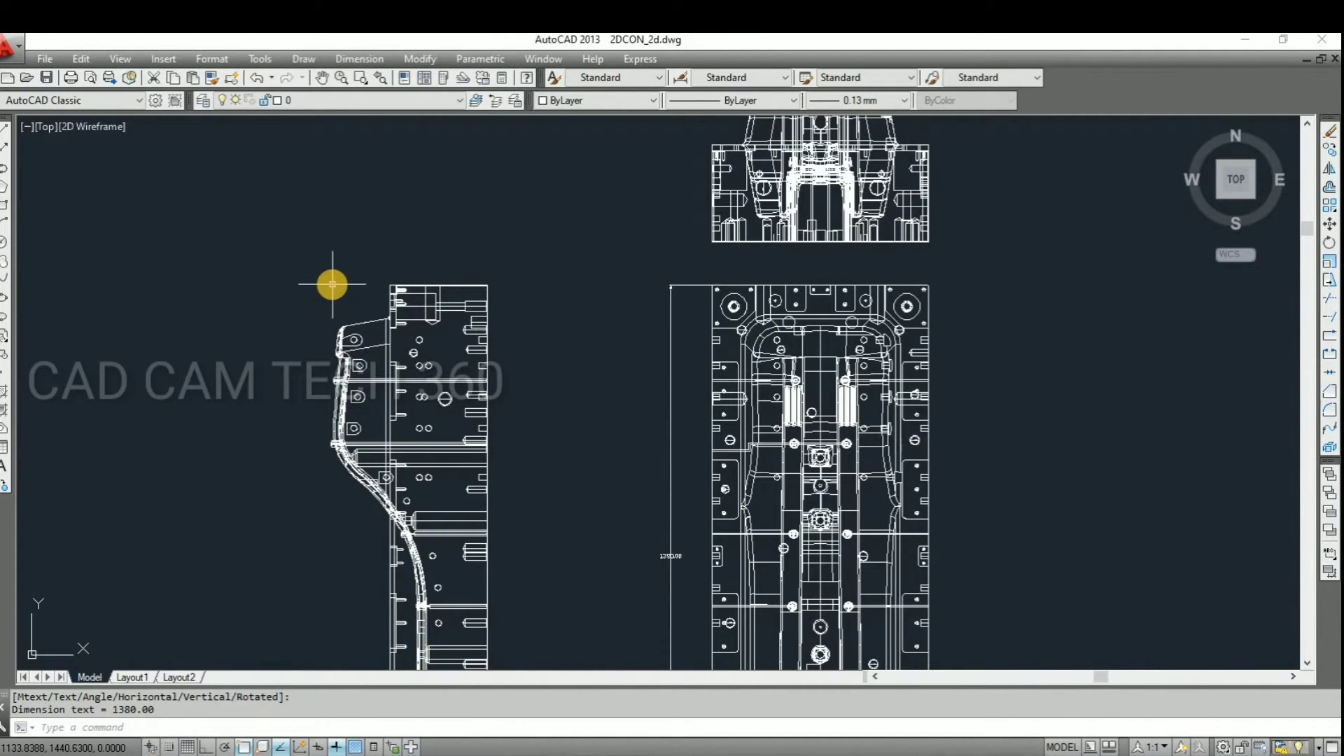
Add the 397.68 width dimension above the side view
key(Return)
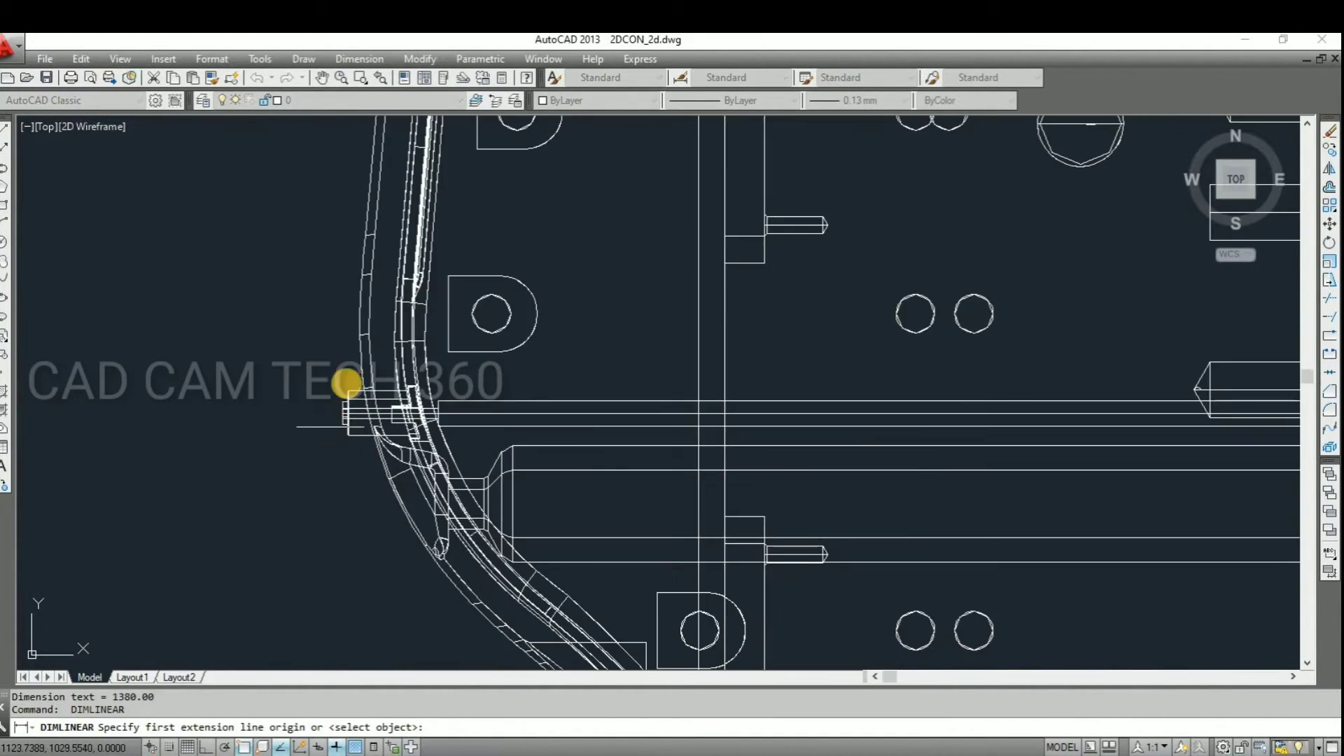
scroll(331, 423, up, 3)
click(397, 290)
scroll(471, 231, down, 4)
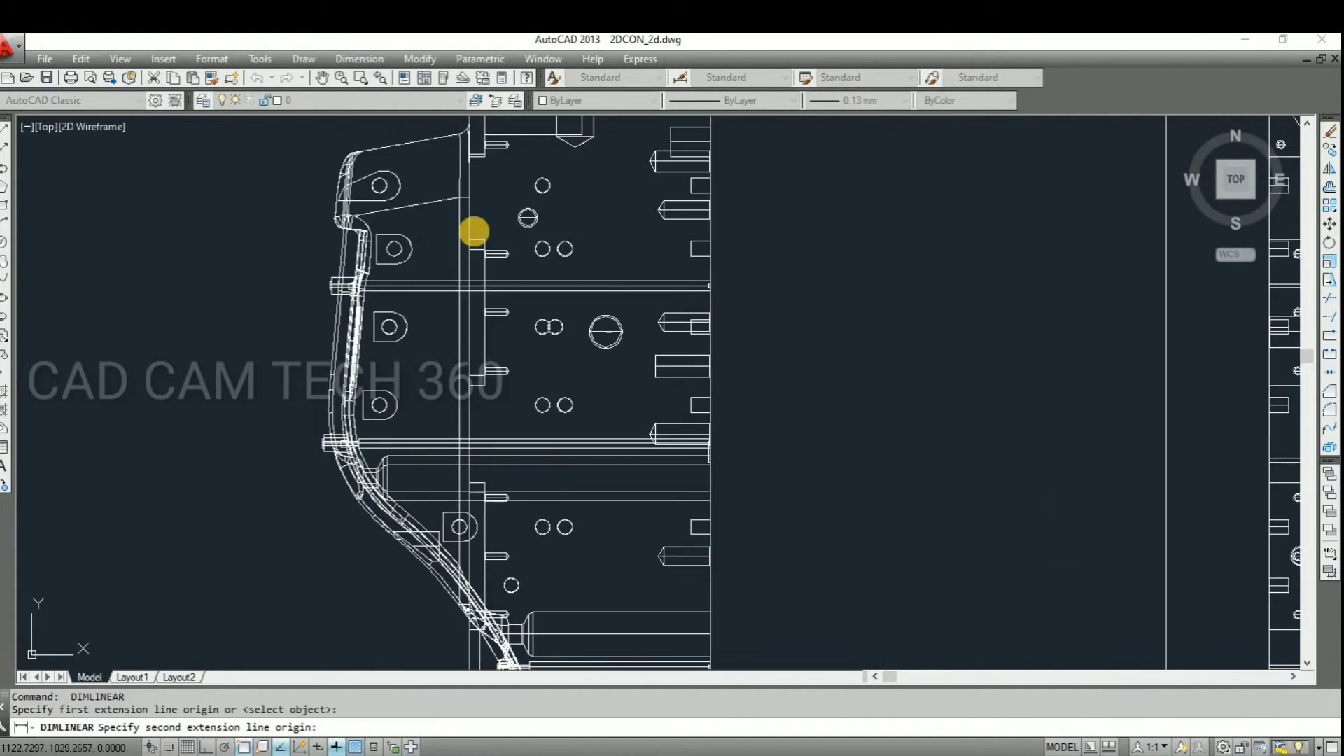
scroll(561, 189, up, 5)
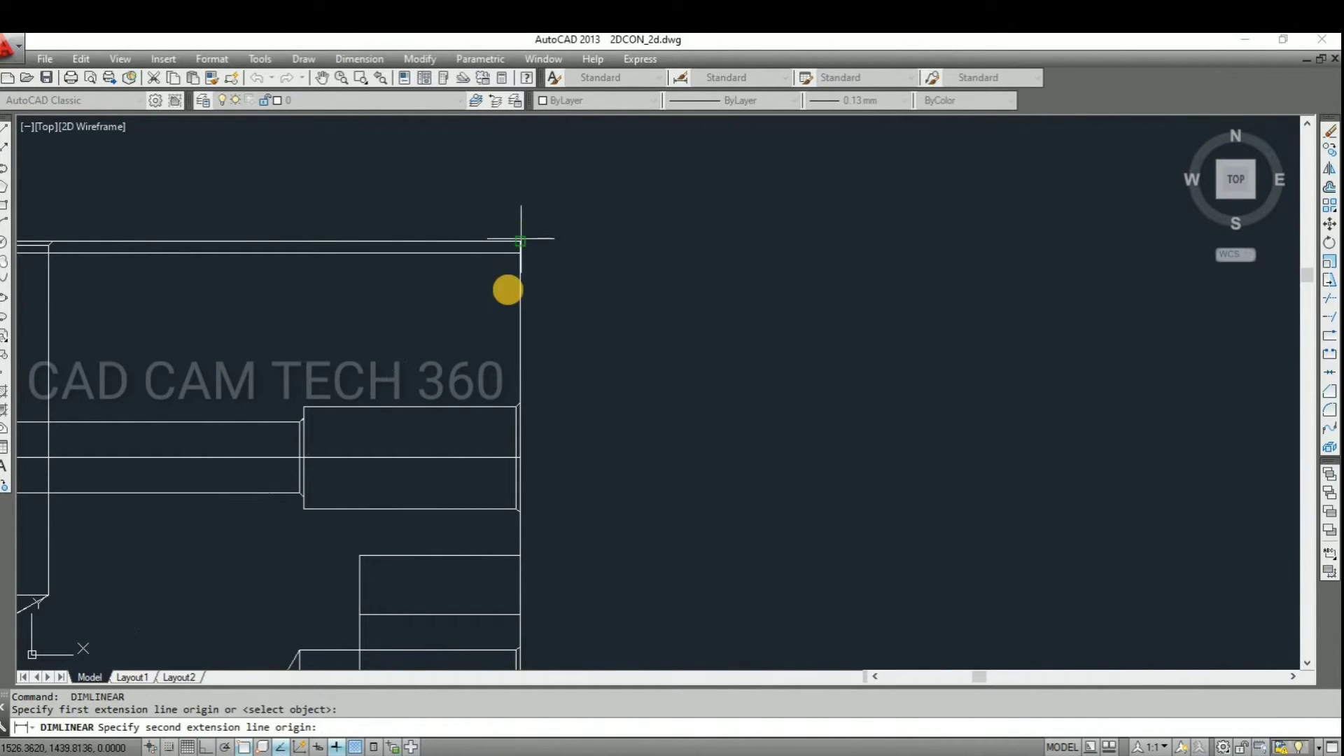
click(519, 239)
scroll(411, 237, down, 3)
click(407, 248)
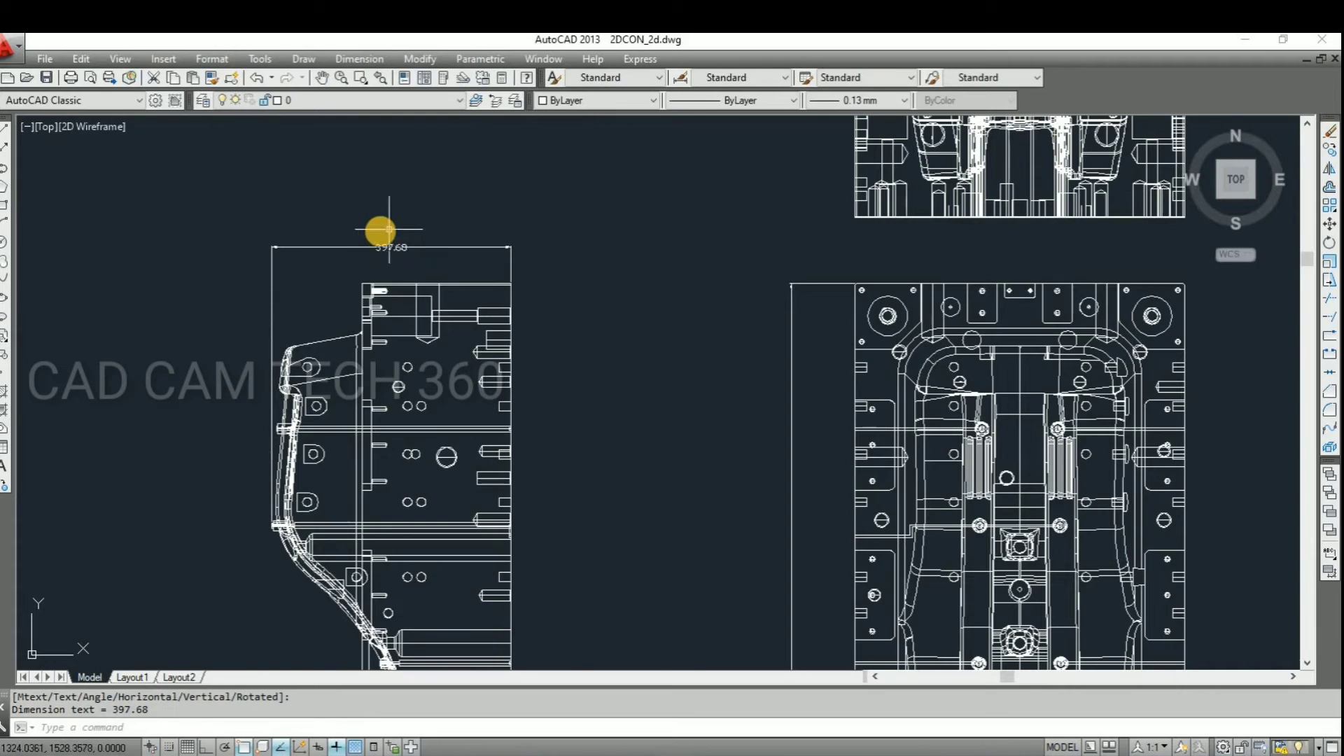
scroll(378, 231, up, 4)
scroll(368, 233, down, 5)
scroll(497, 283, down, 2)
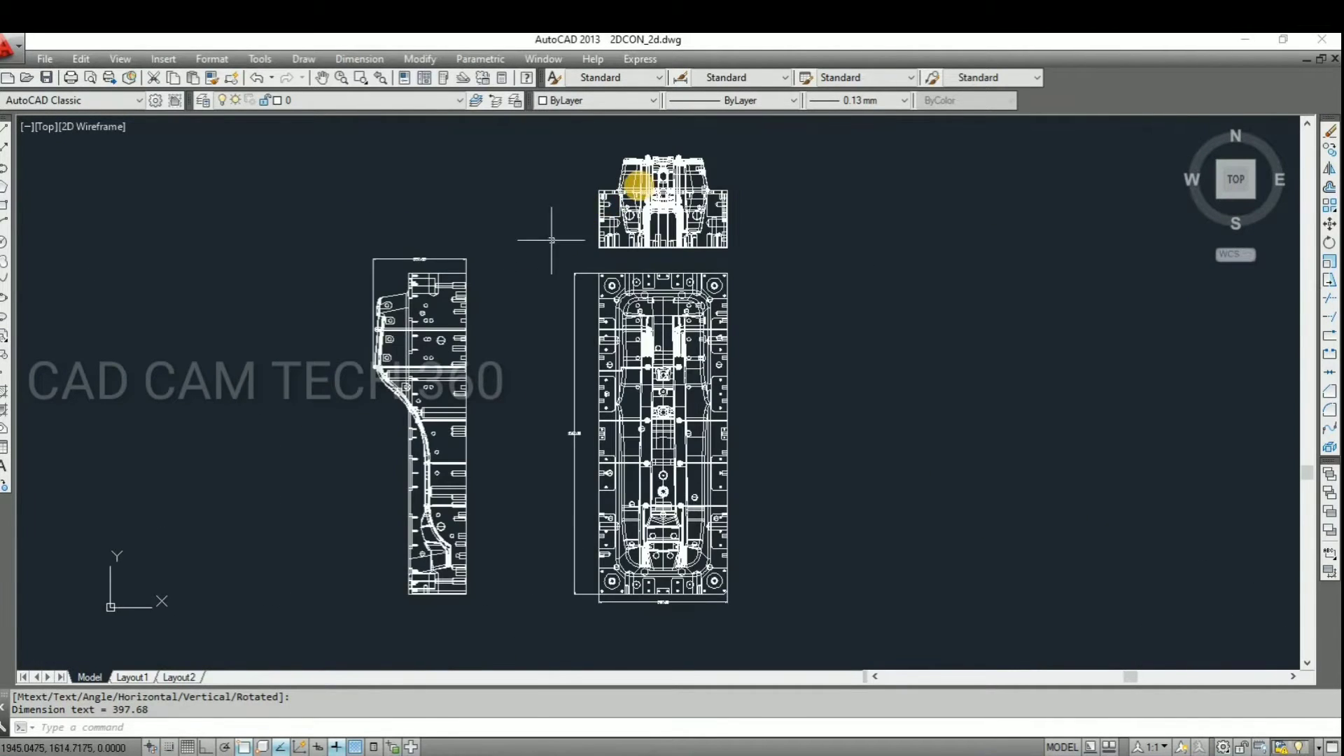
scroll(637, 186, up, 4)
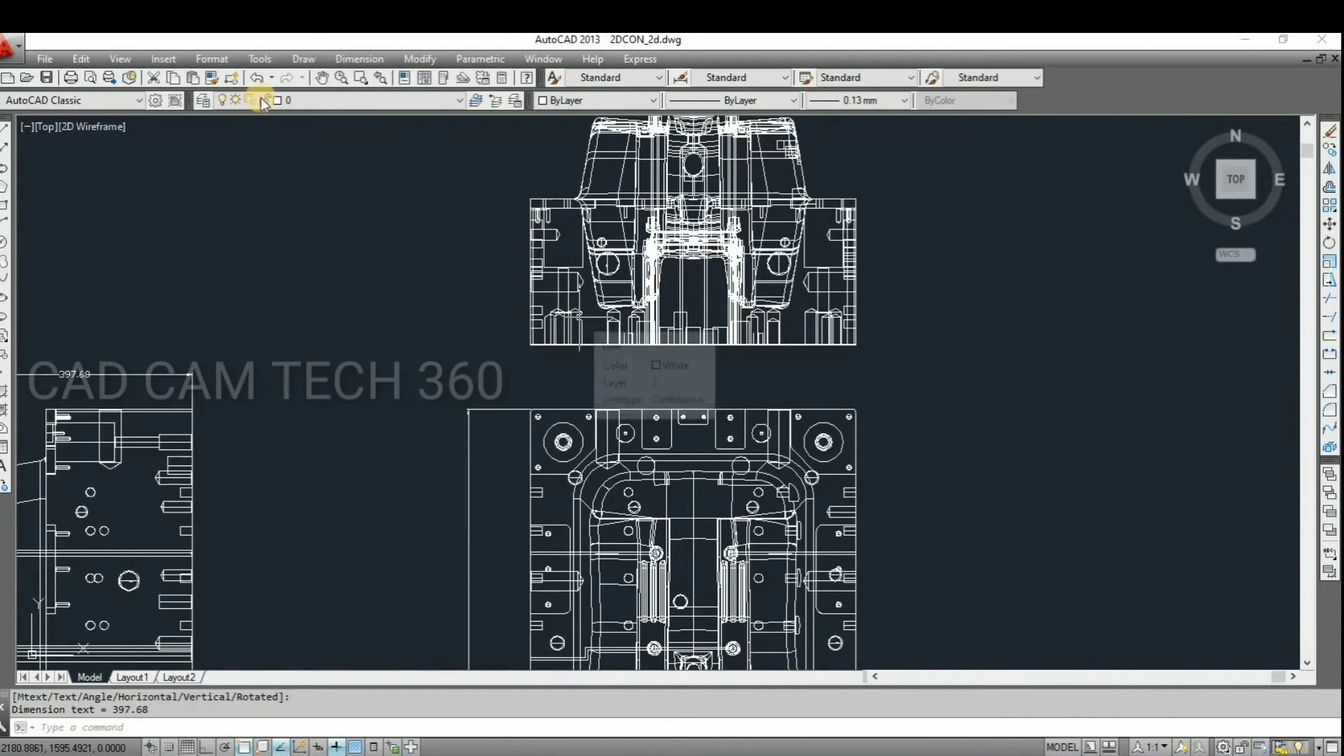
Add the 247.00 height dimension left of the top view
click(359, 59)
click(356, 103)
scroll(613, 196, up, 5)
click(615, 198)
scroll(481, 255, down, 5)
scroll(487, 306, up, 5)
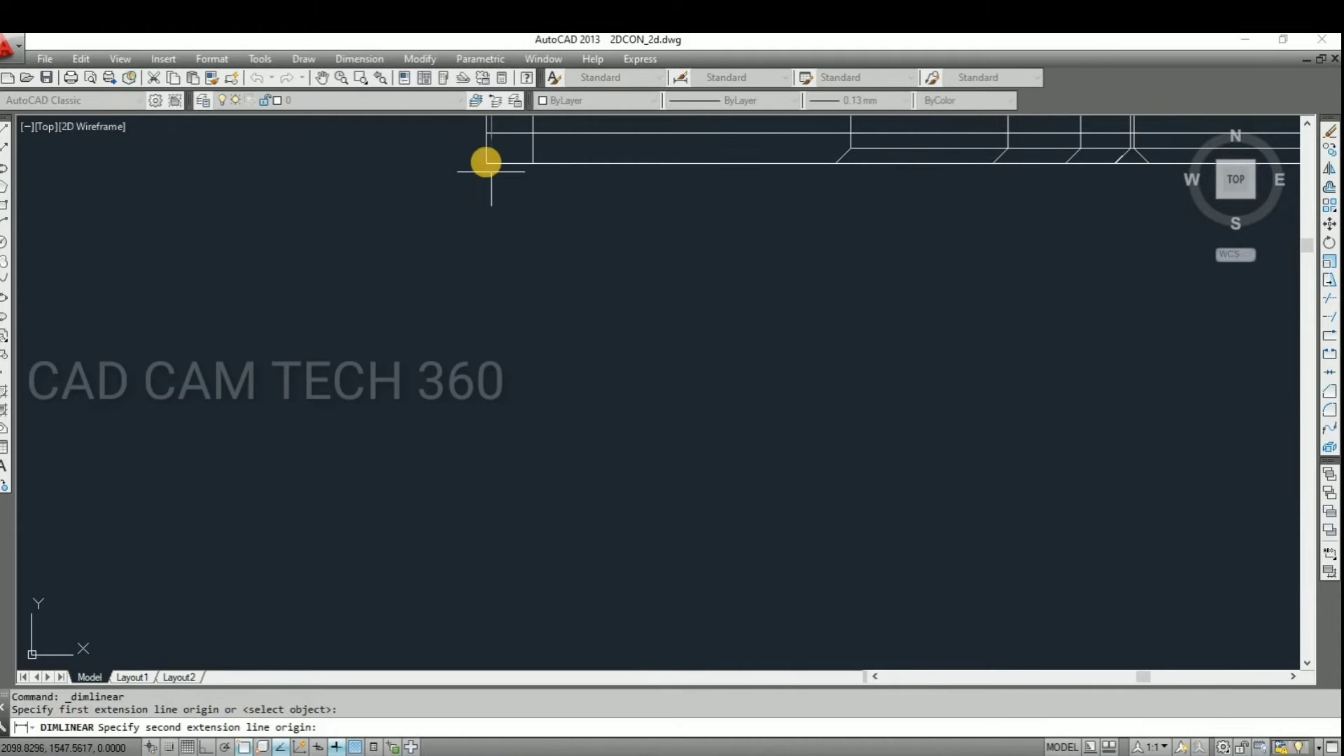
click(498, 385)
scroll(500, 389, down, 4)
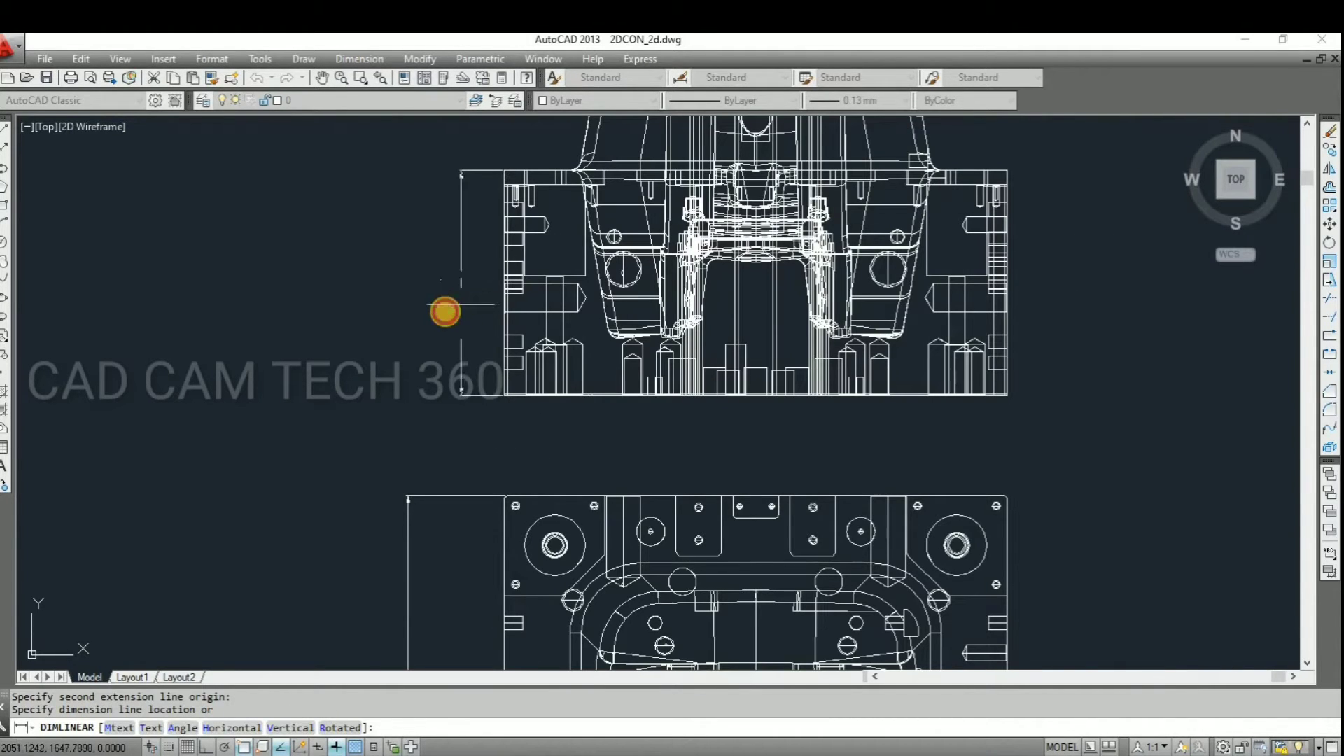
click(451, 290)
scroll(430, 294, down, 2)
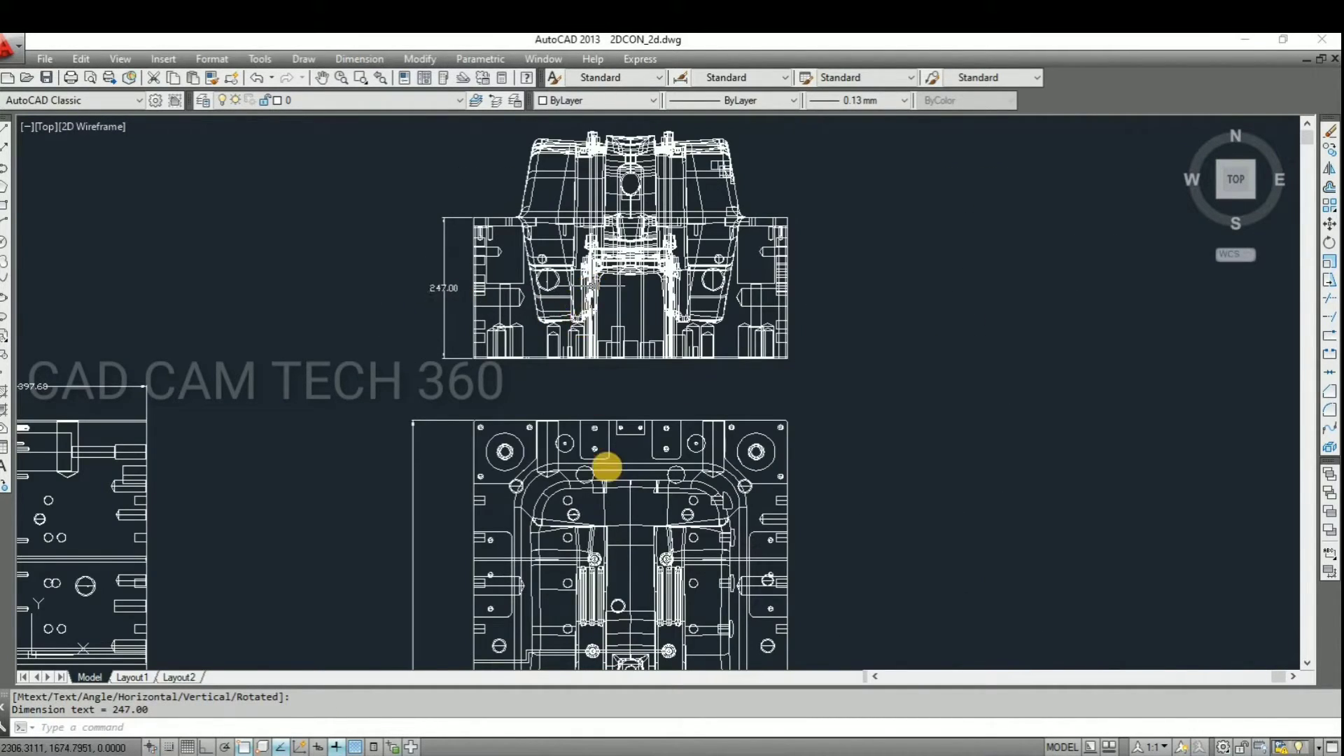
scroll(615, 486, down, 2)
mouse_move(569, 336)
middle_down()
mouse_move(654, 459)
mouse_move(739, 441)
middle_up()
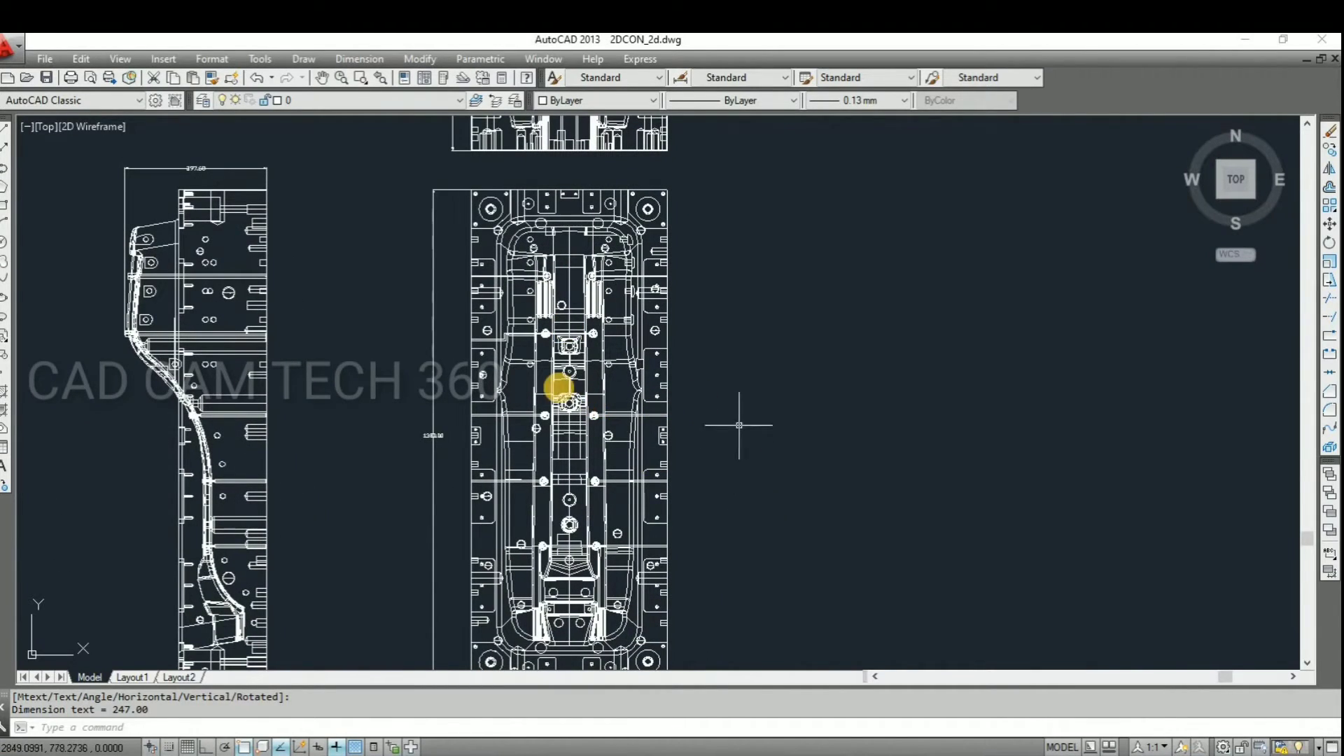
scroll(559, 387, down, 2)
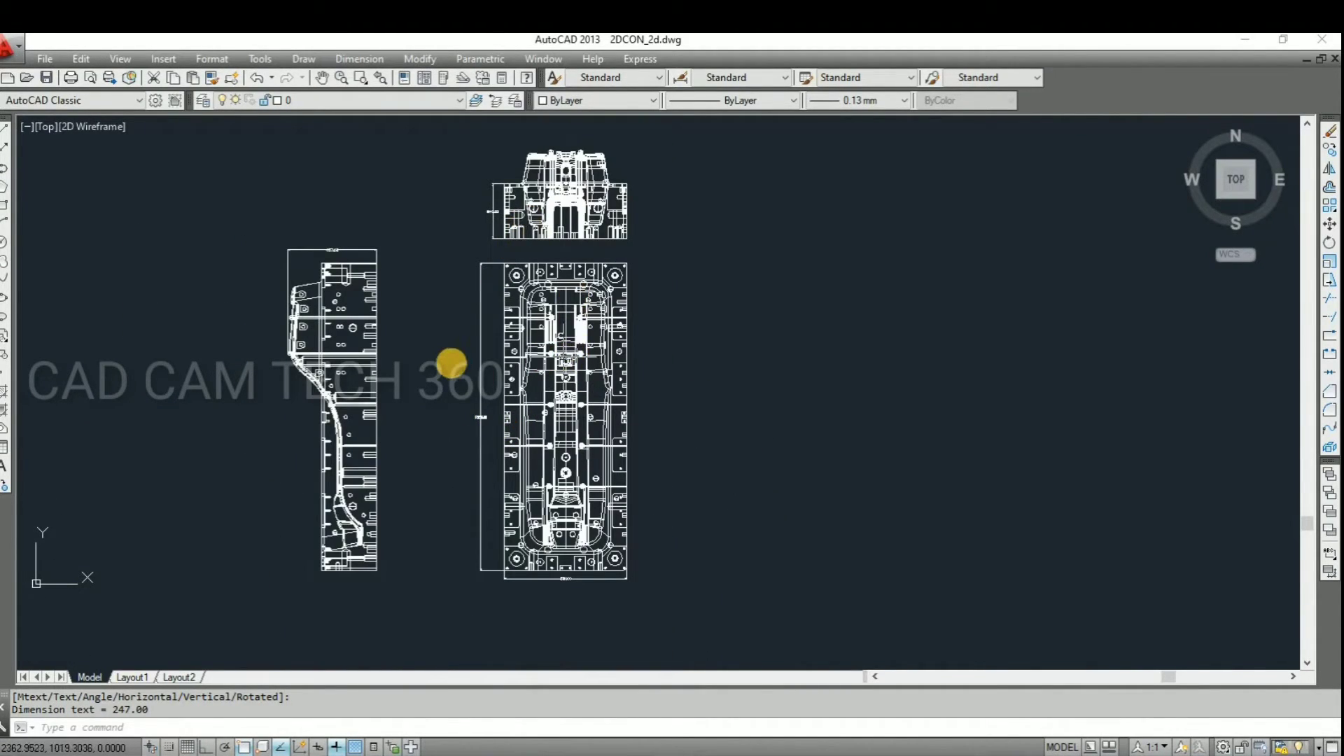
scroll(452, 367, up, 2)
scroll(456, 458, up, 1)
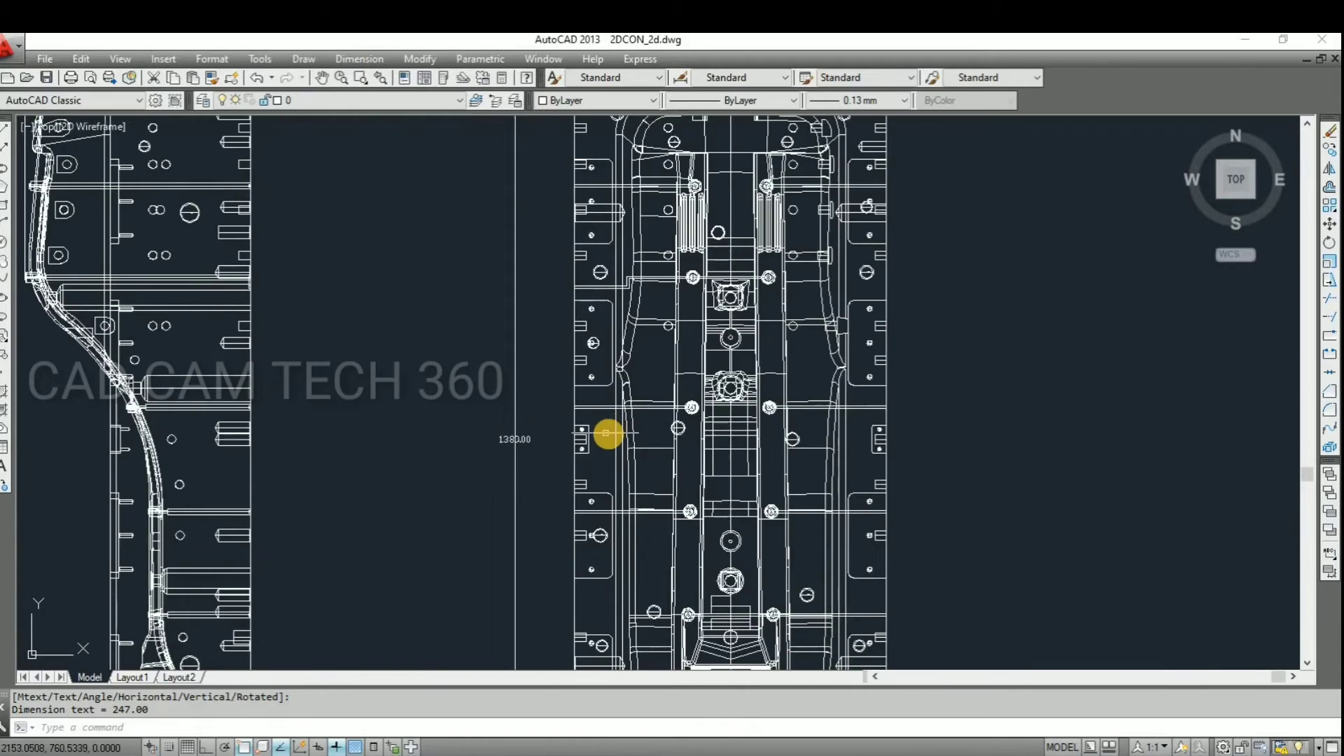
scroll(609, 435, down, 3)
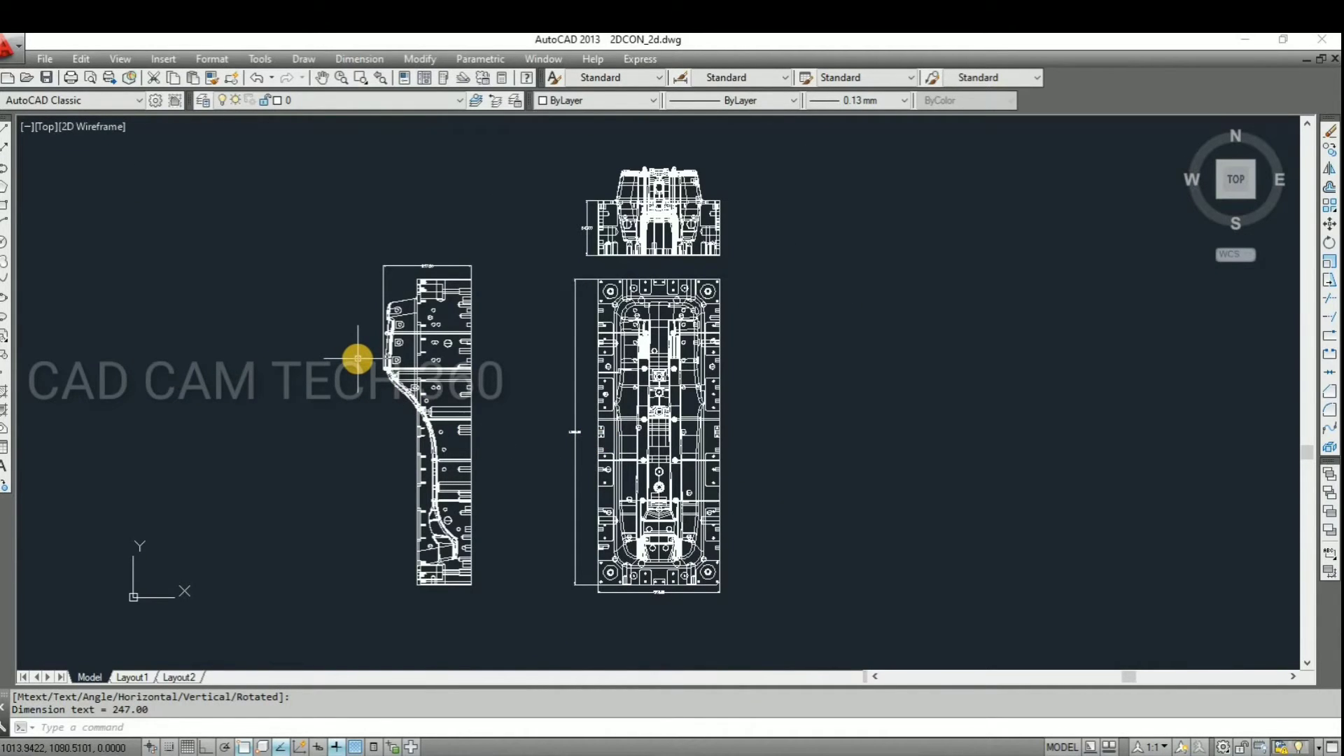
key(Escape)
key(Escape)
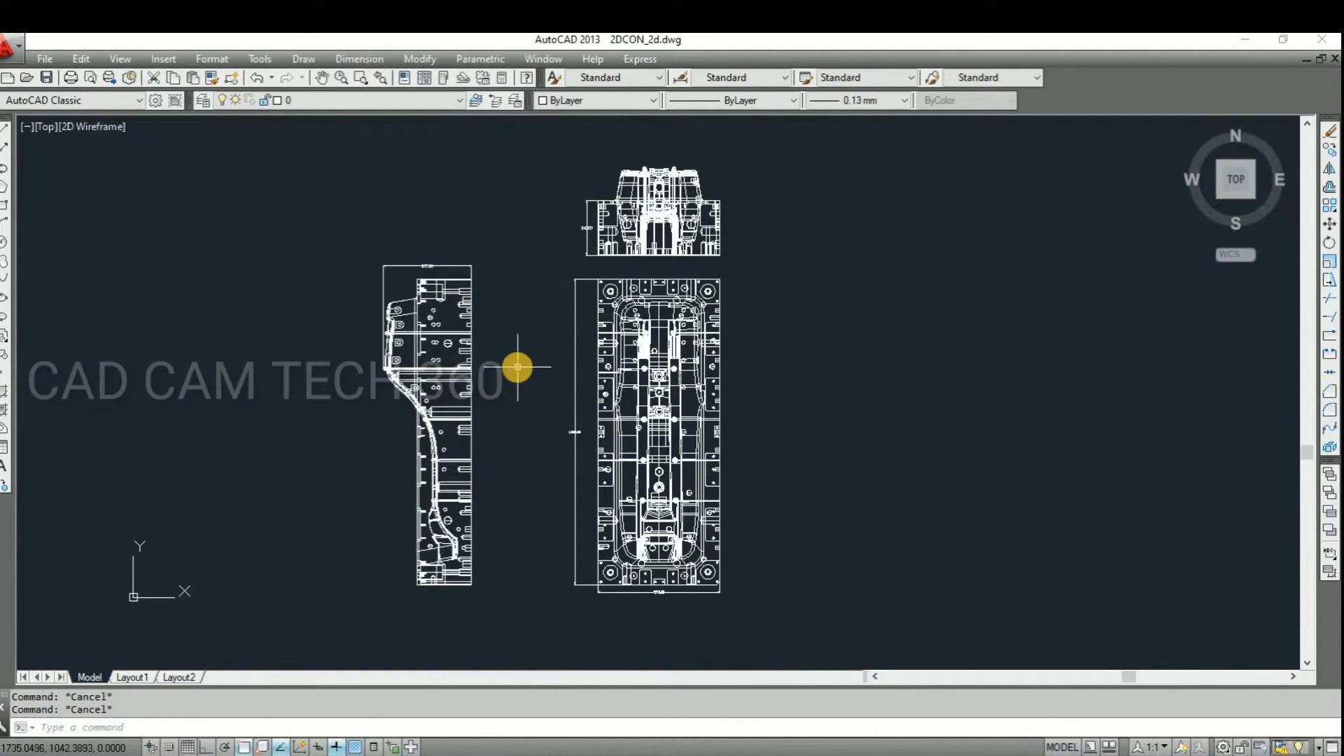
Draw a REC rectangle from upper-left to lower-right around all three plate views as the border
text(rec)
key(Return)
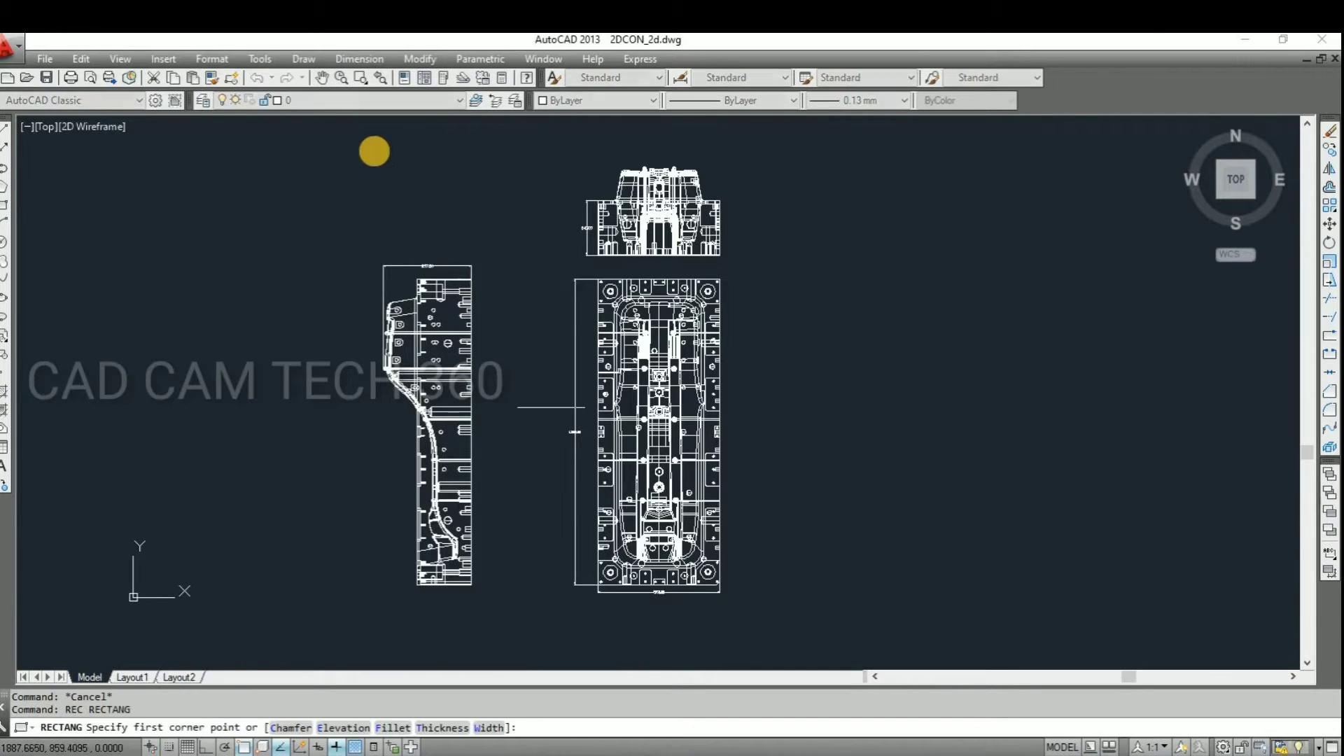
click(348, 144)
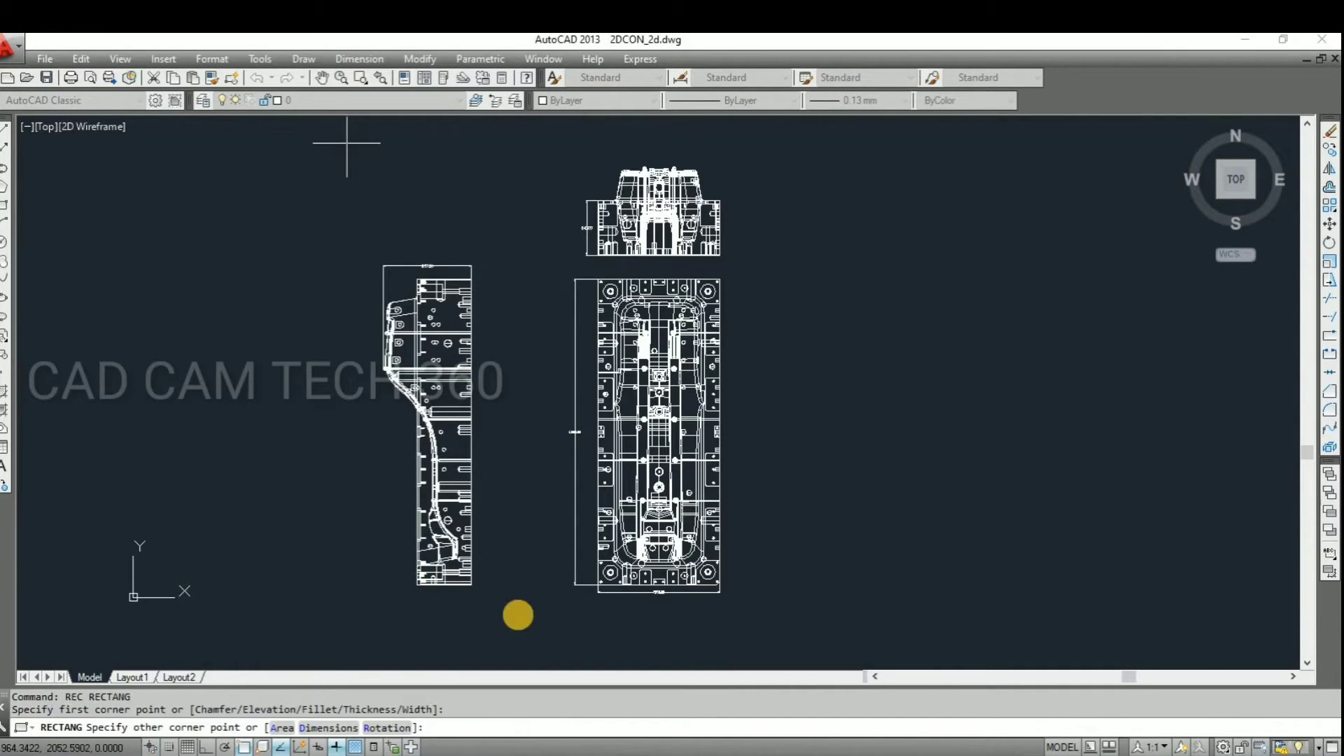
click(772, 640)
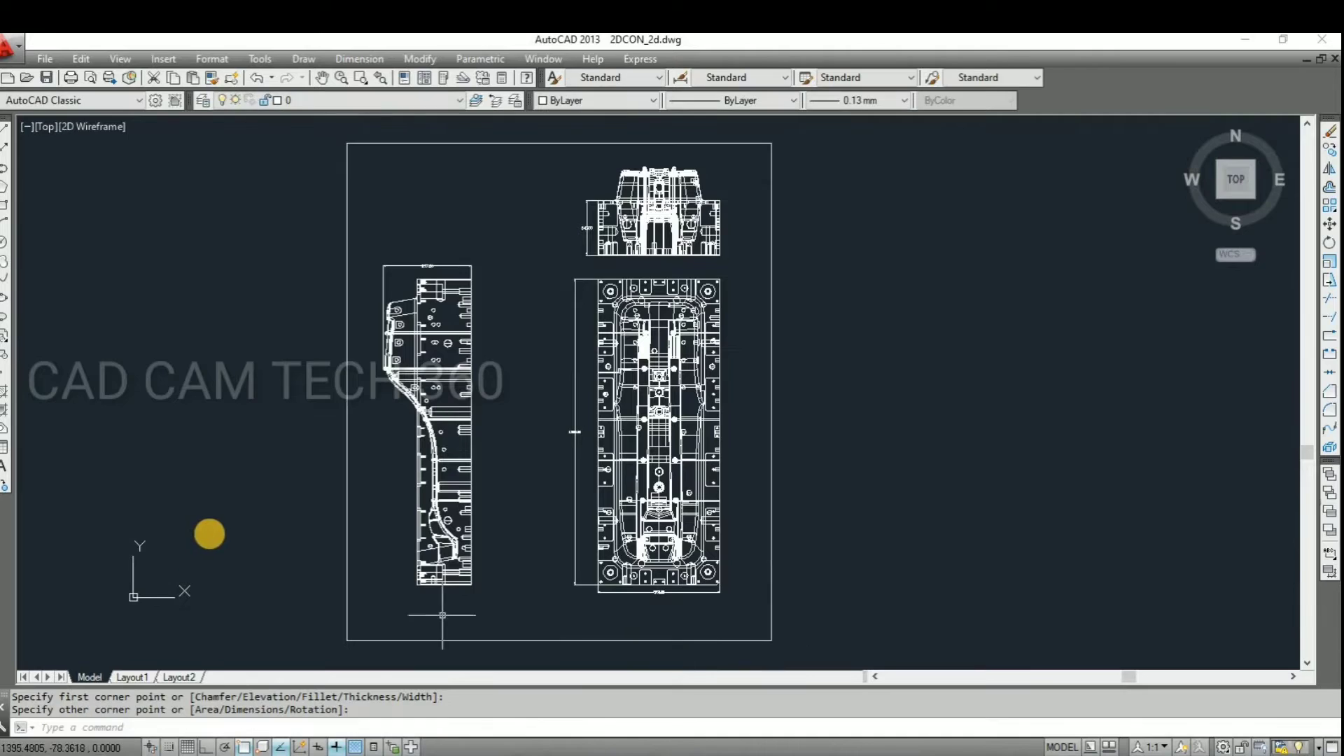
scroll(549, 385, down, 1)
key(Escape)
key(Escape)
scroll(615, 297, up, 1)
scroll(595, 391, up, 1)
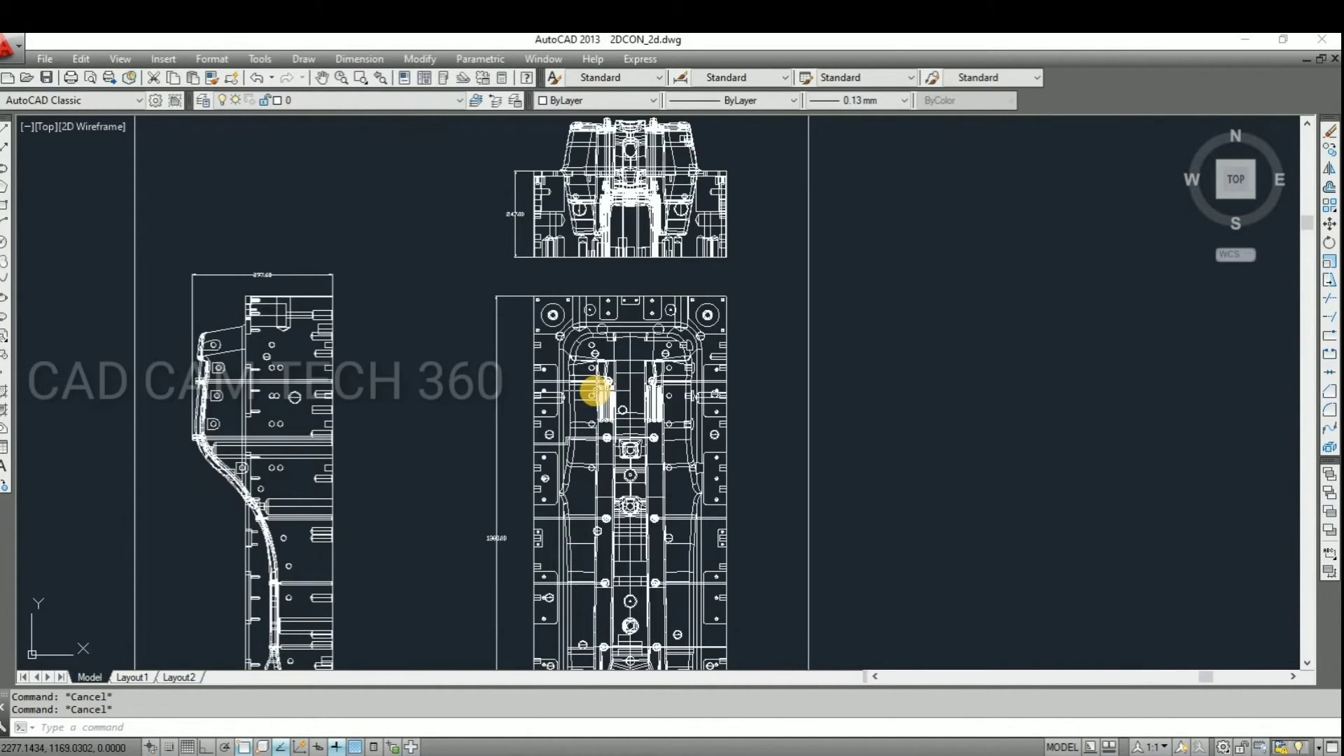
scroll(595, 315, up, 1)
scroll(597, 372, down, 2)
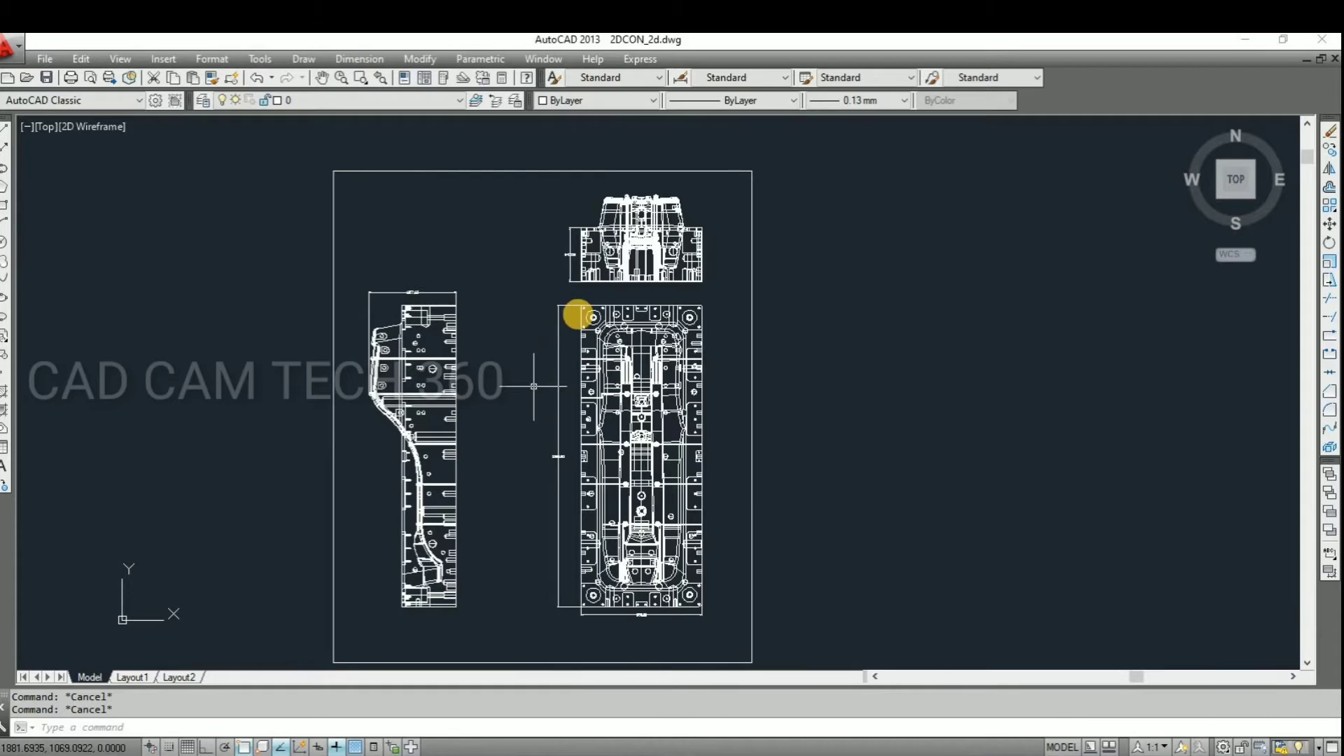
Move the UCS origin to the midpoint of the main plate view's bottom edge
scroll(581, 308, up, 8)
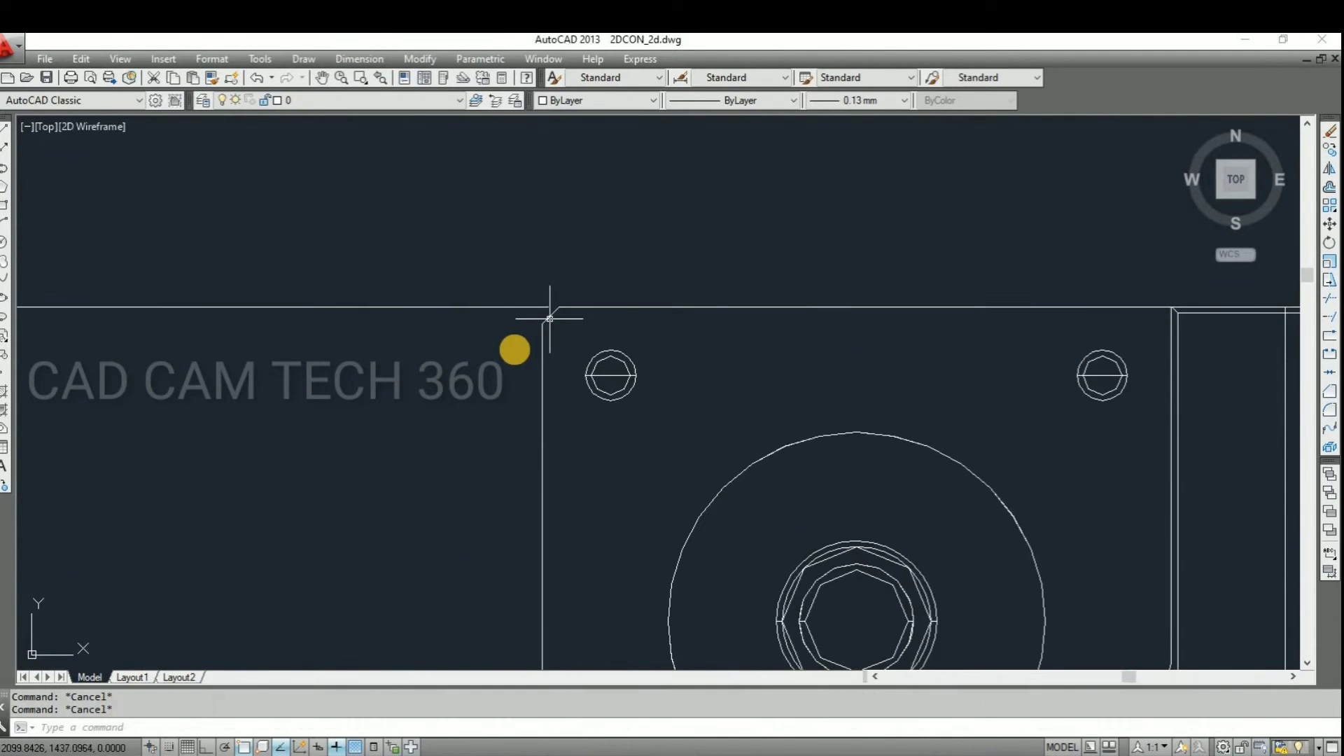
scroll(509, 346, down, 5)
scroll(591, 336, up, 6)
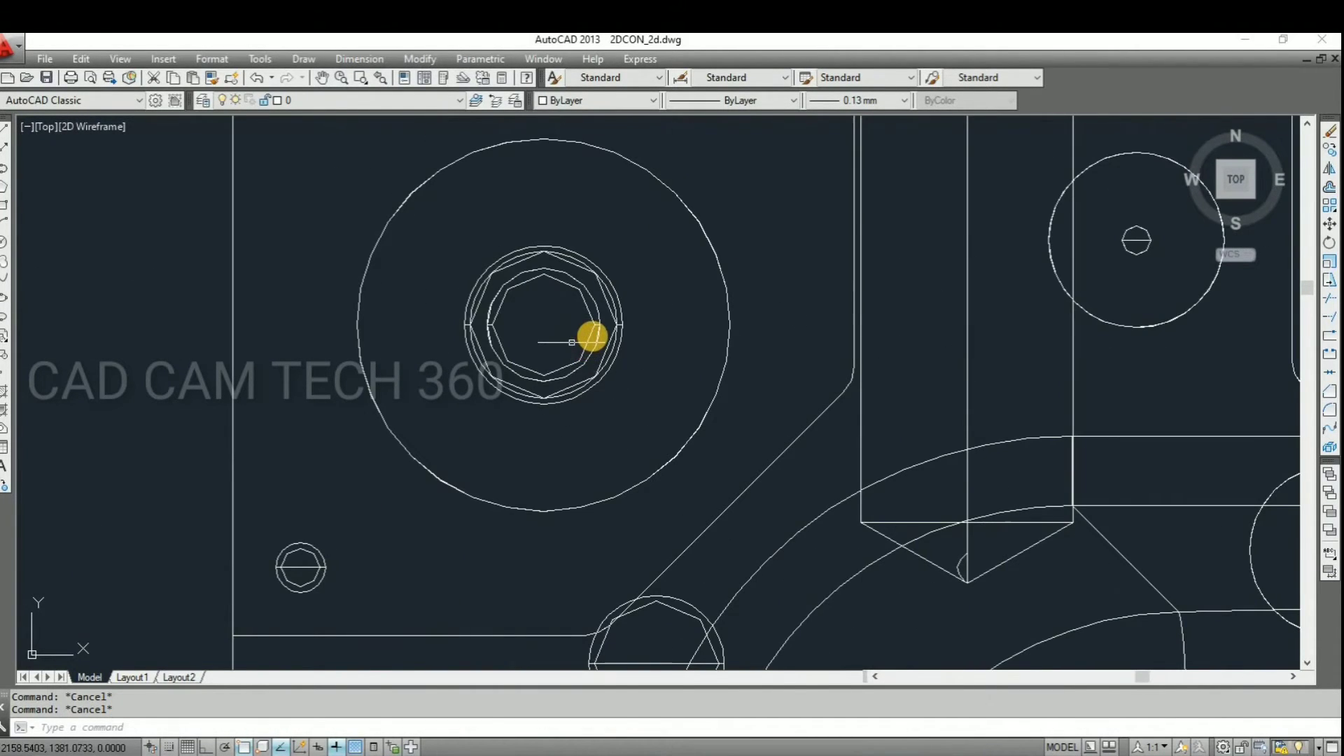
scroll(594, 334, down, 10)
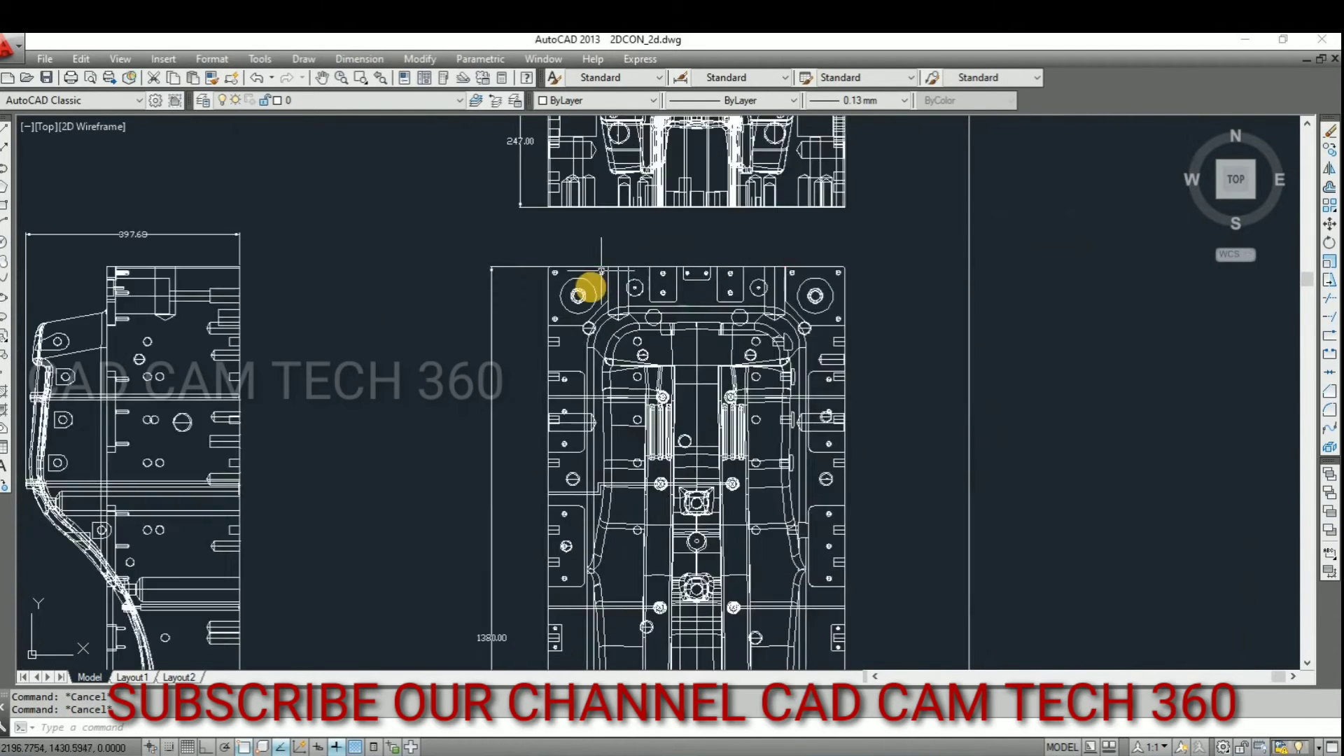
scroll(581, 336, up, 2)
scroll(616, 532, down, 4)
scroll(597, 591, up, 8)
text(ucs)
key(Return)
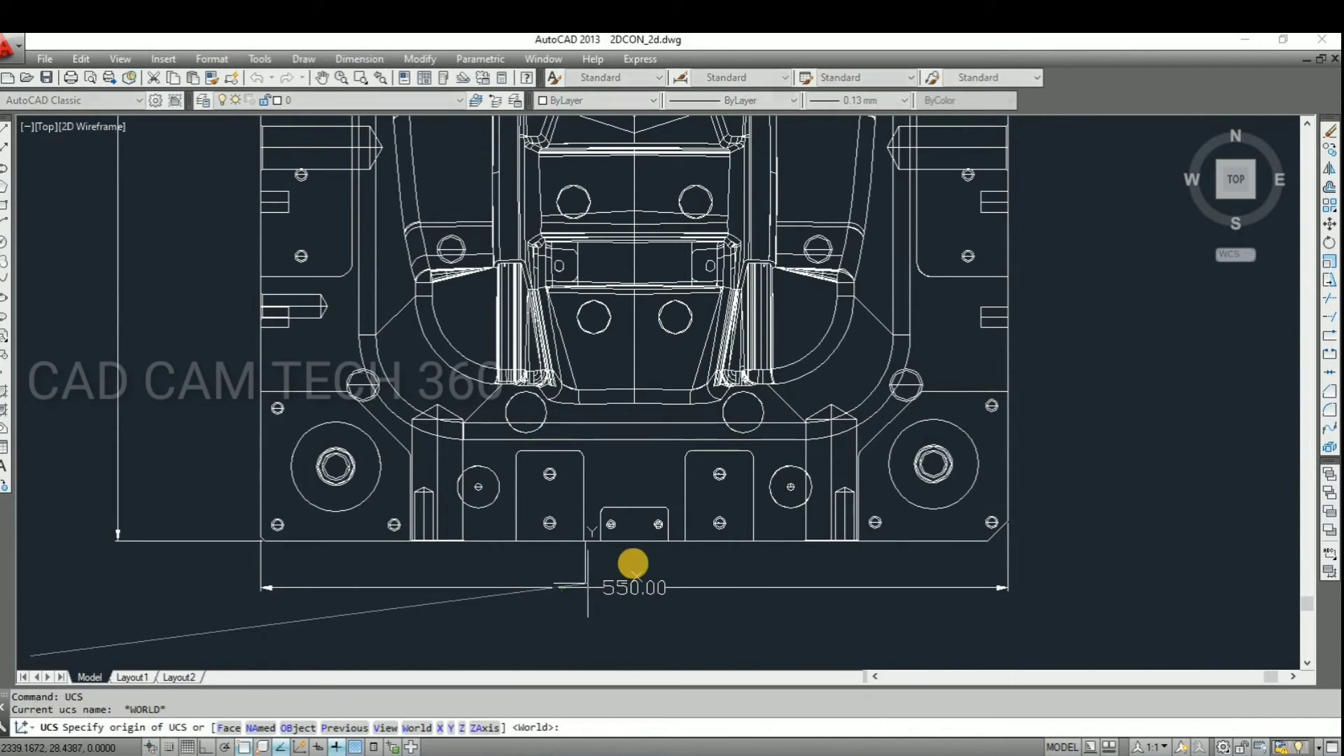
scroll(617, 548, up, 2)
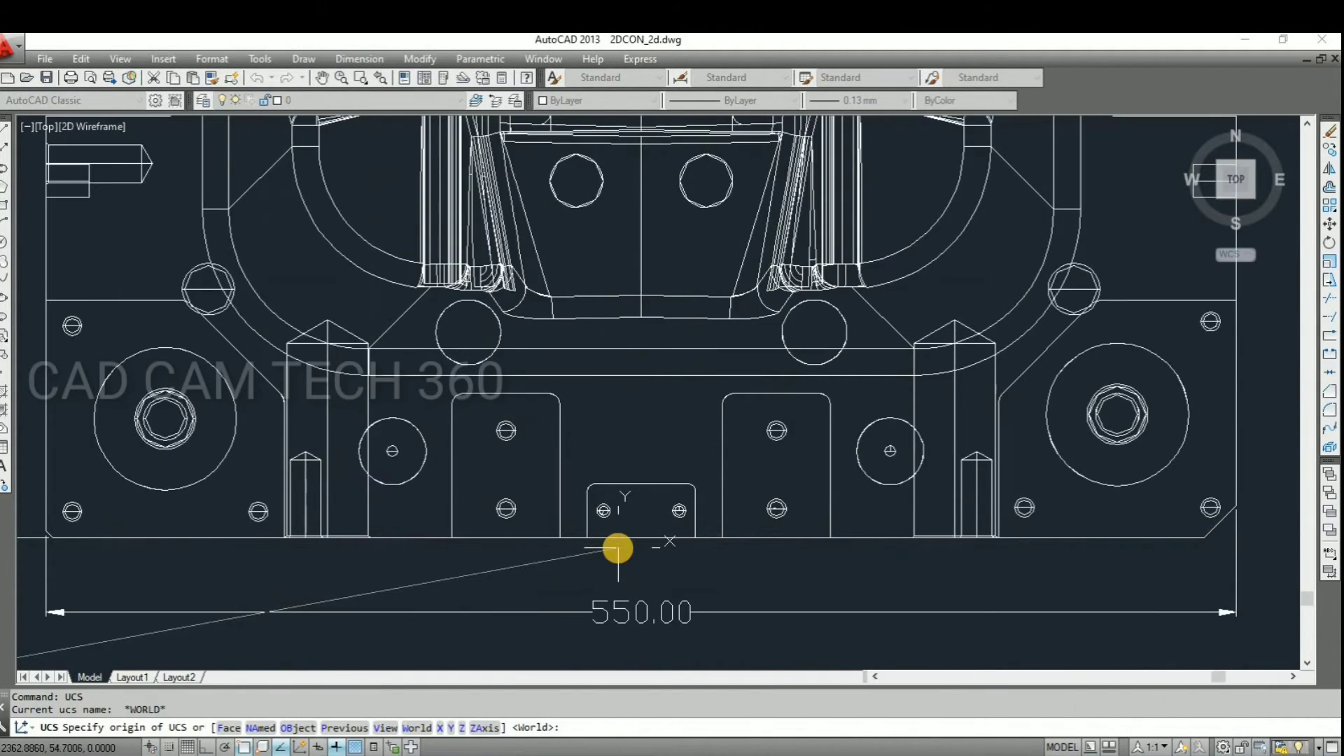
scroll(638, 551, down, 2)
scroll(635, 540, up, 6)
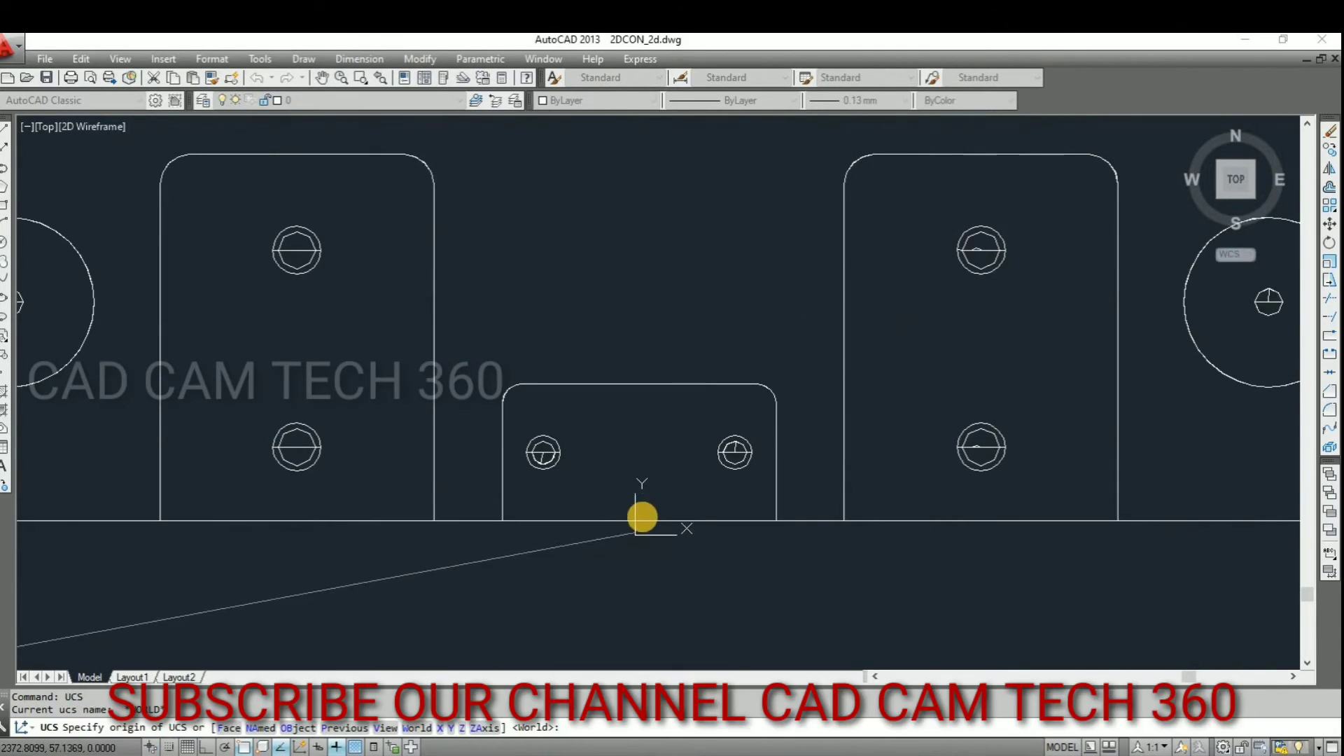
click(639, 520)
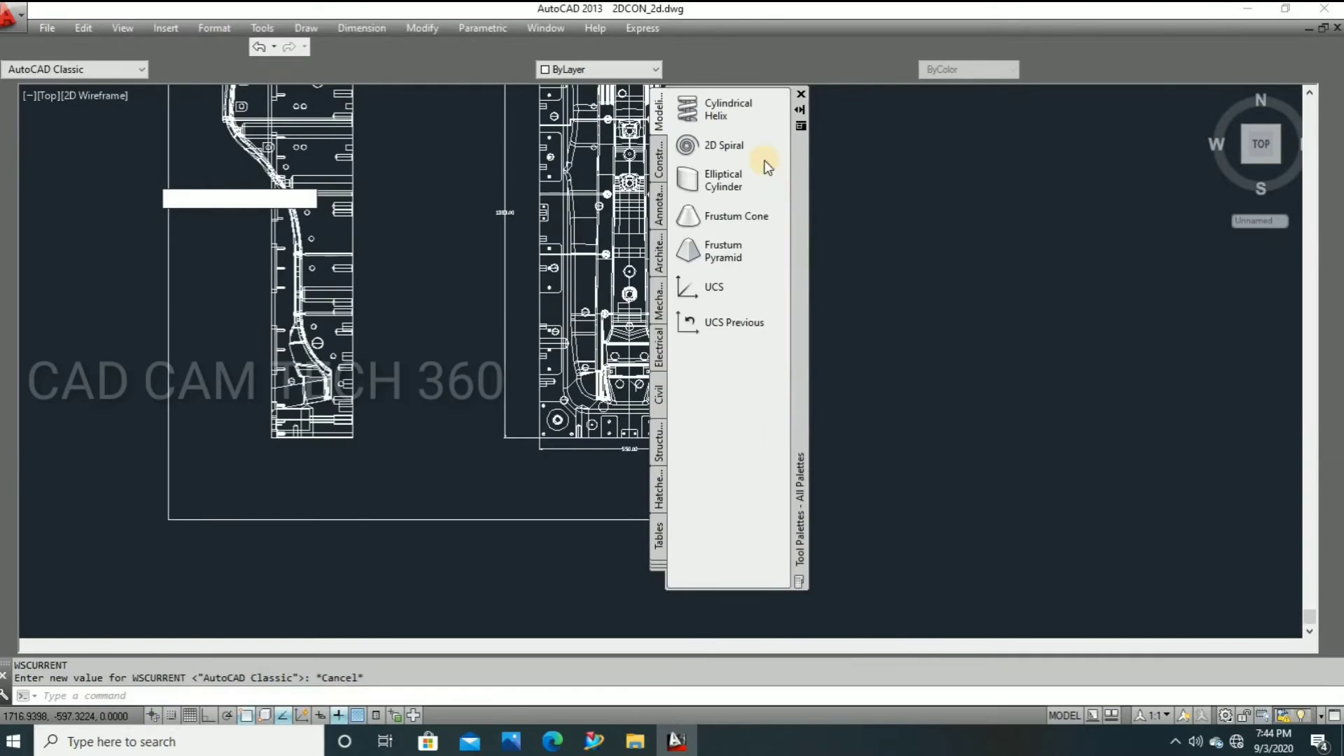
With Ortho on, add a 0.00 ordinate dimension from the plate's bottom corner, placed to the right
key(ctrl+3)
scroll(779, 387, down, 2)
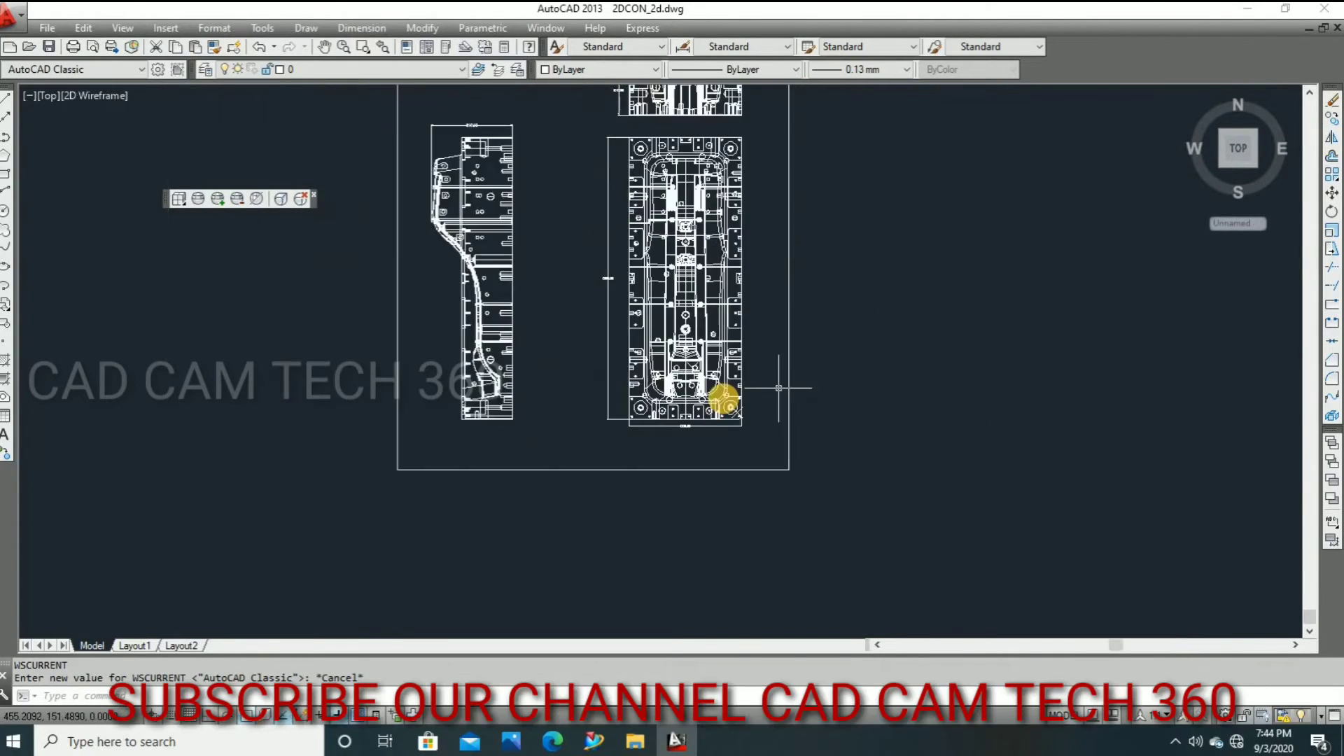
scroll(779, 392, down, 1)
scroll(785, 434, up, 8)
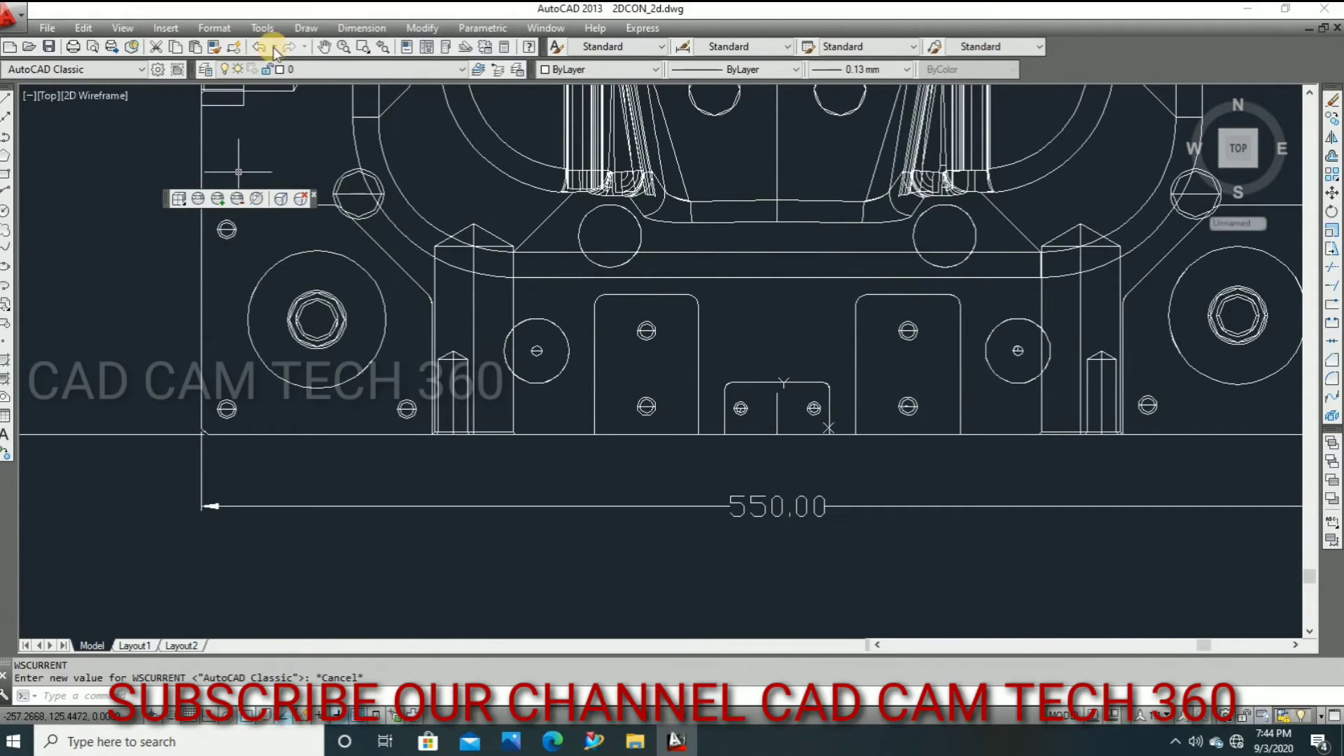
click(361, 28)
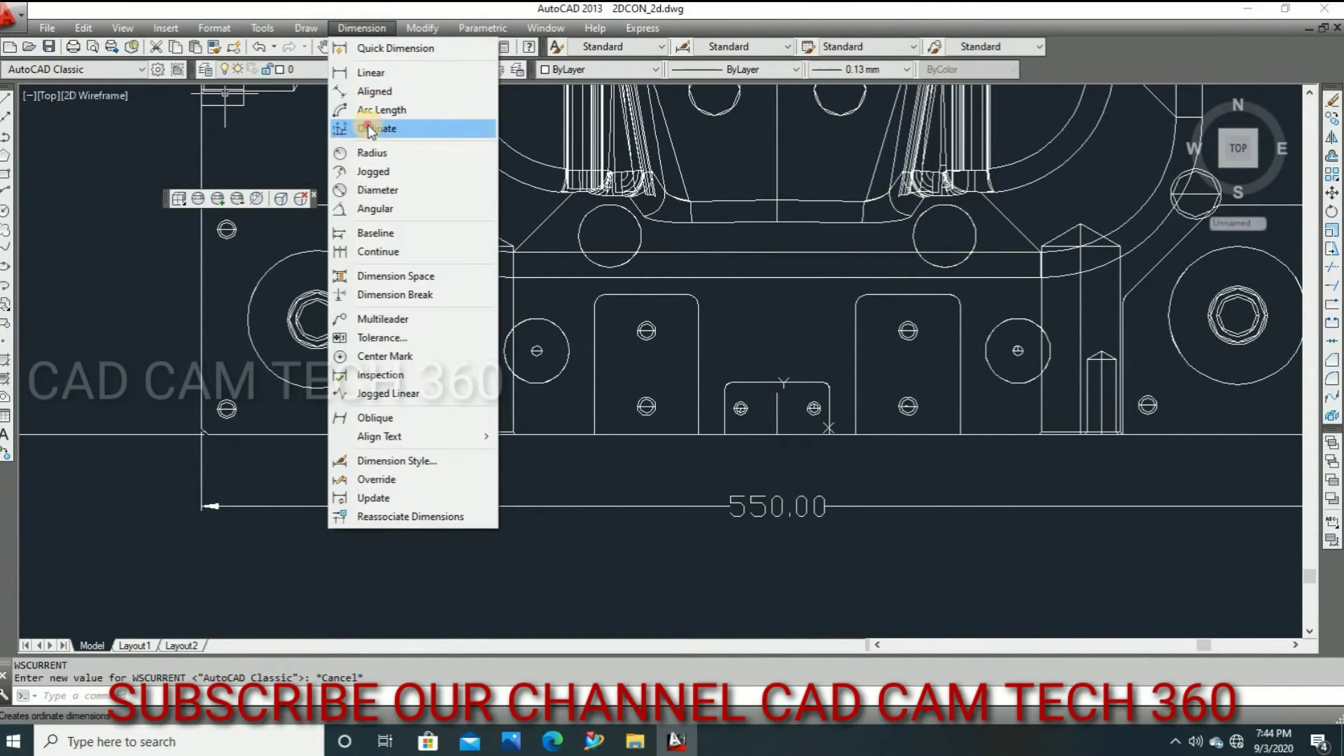
click(369, 130)
scroll(852, 435, down, 2)
scroll(554, 428, up, 6)
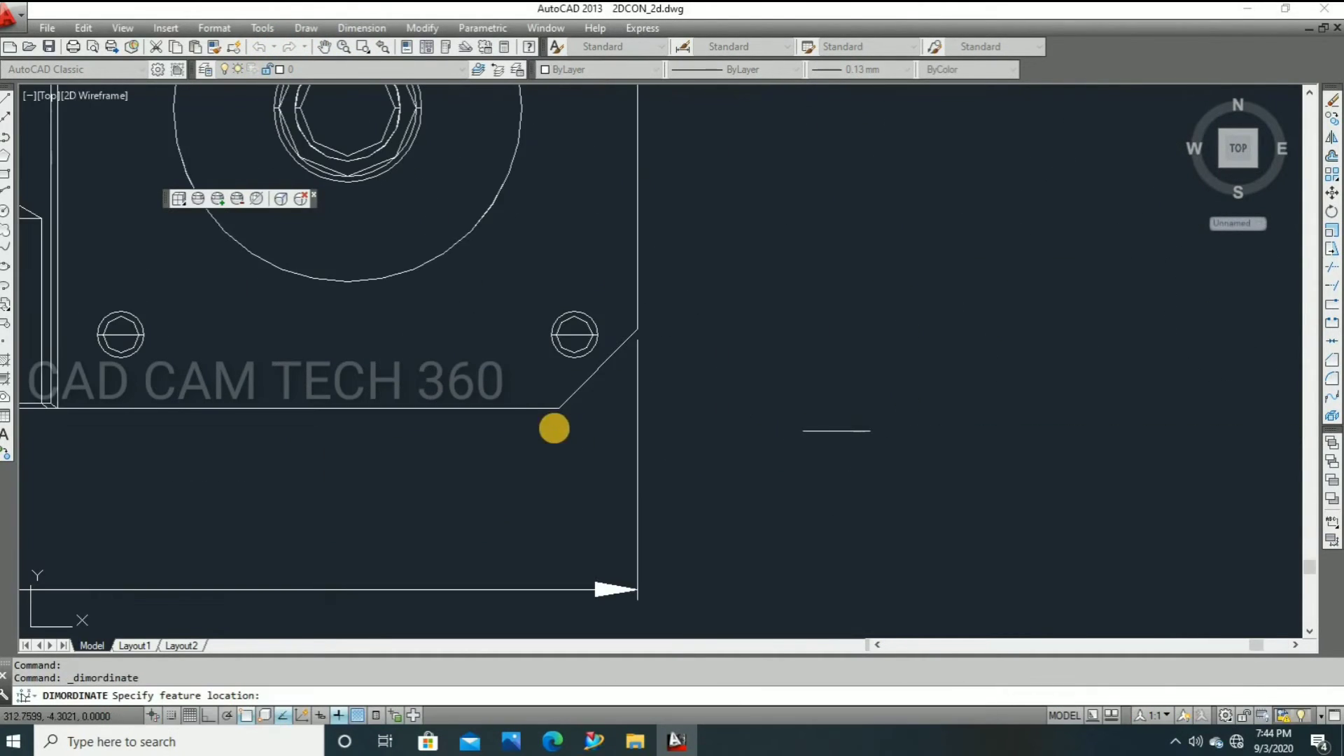
click(560, 408)
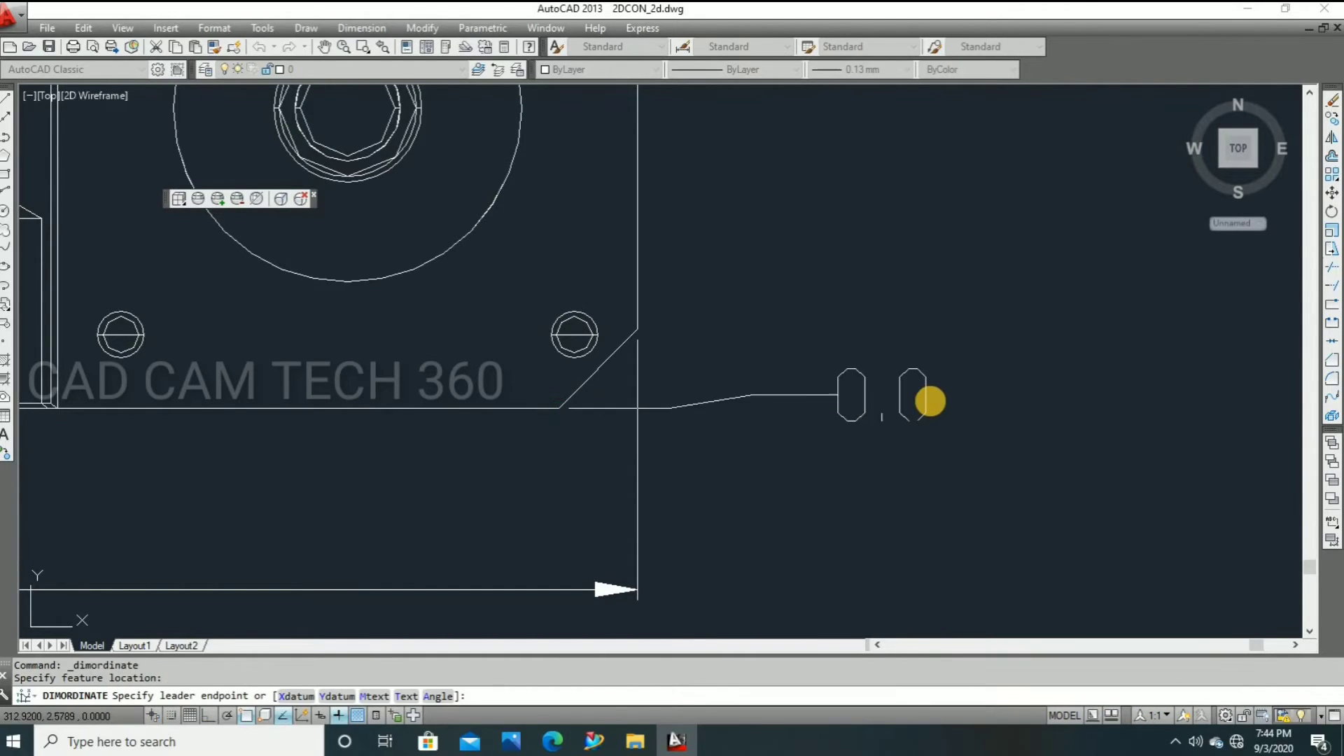
key(F8)
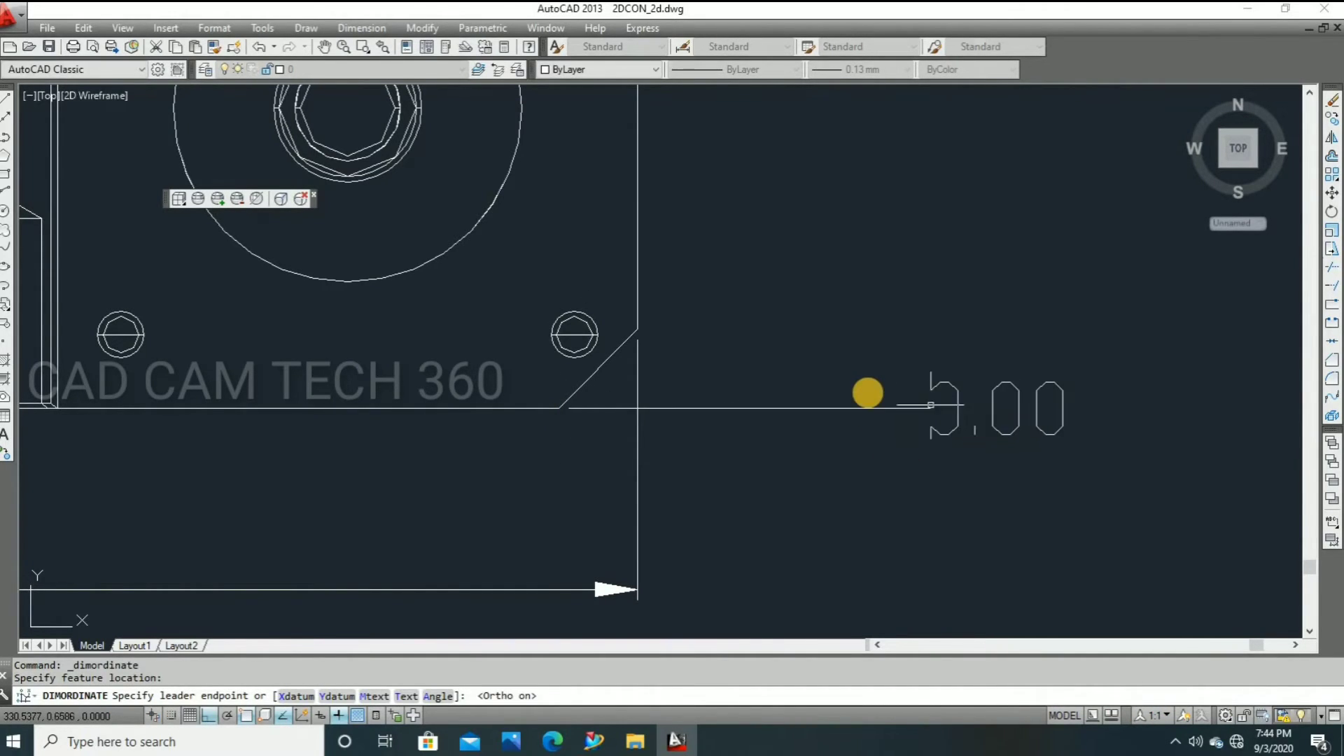
click(931, 400)
scroll(783, 405, down, 4)
Add the vertical 0.00 ordinate dimension at the UCS origin, placed below it
key(Return)
scroll(449, 336, up, 5)
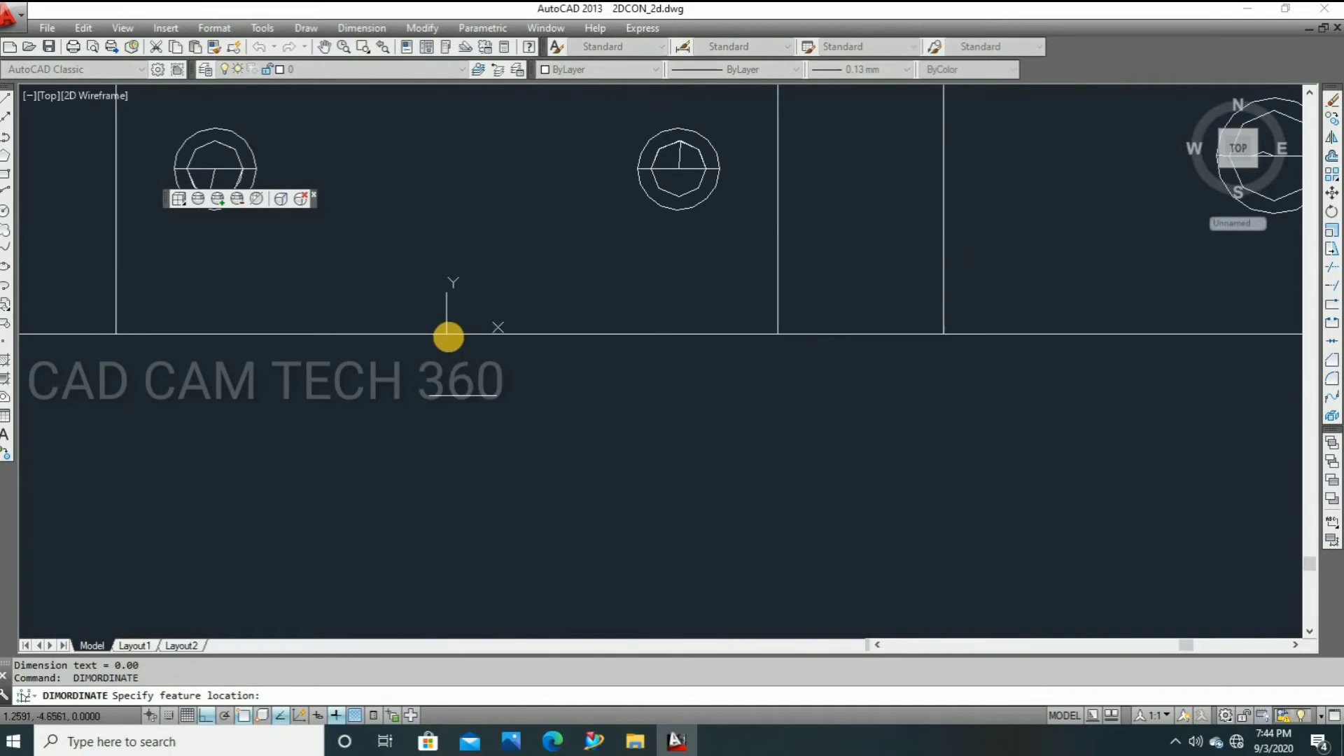
click(449, 333)
scroll(484, 231, down, 4)
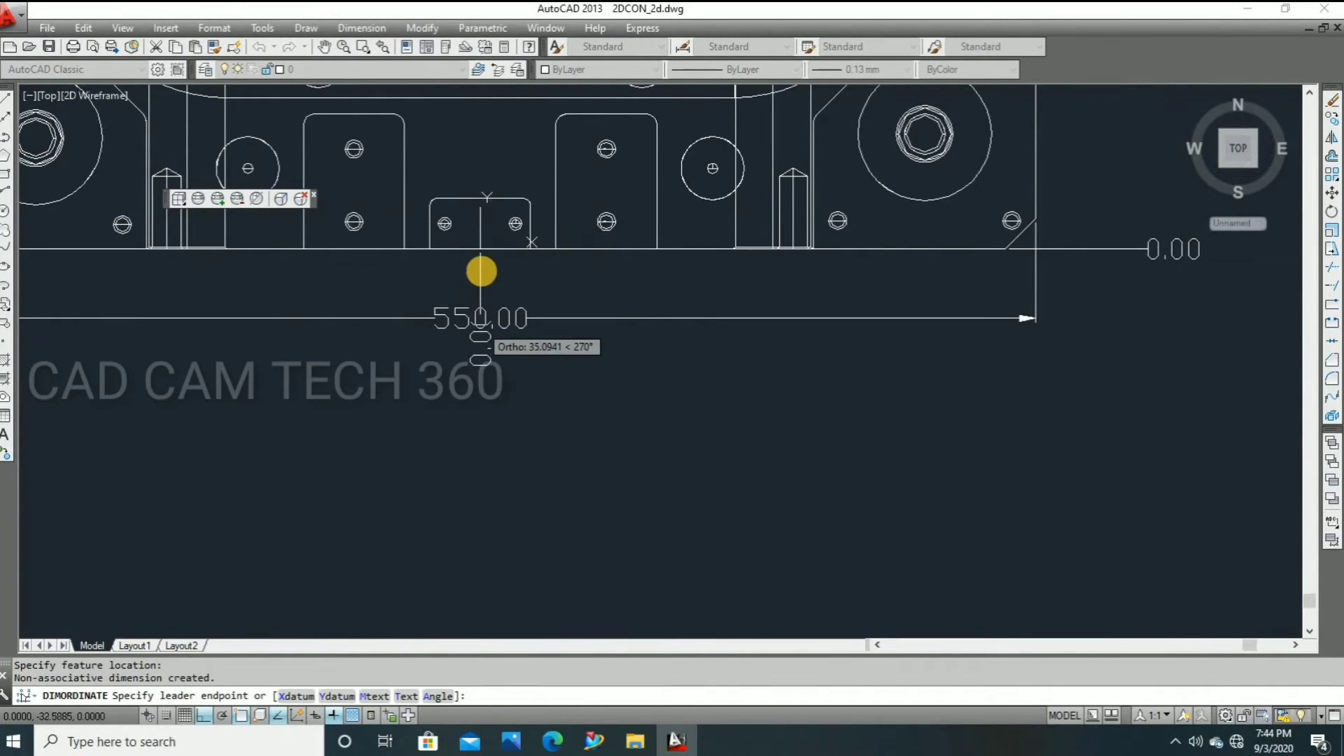
scroll(481, 262, up, 5)
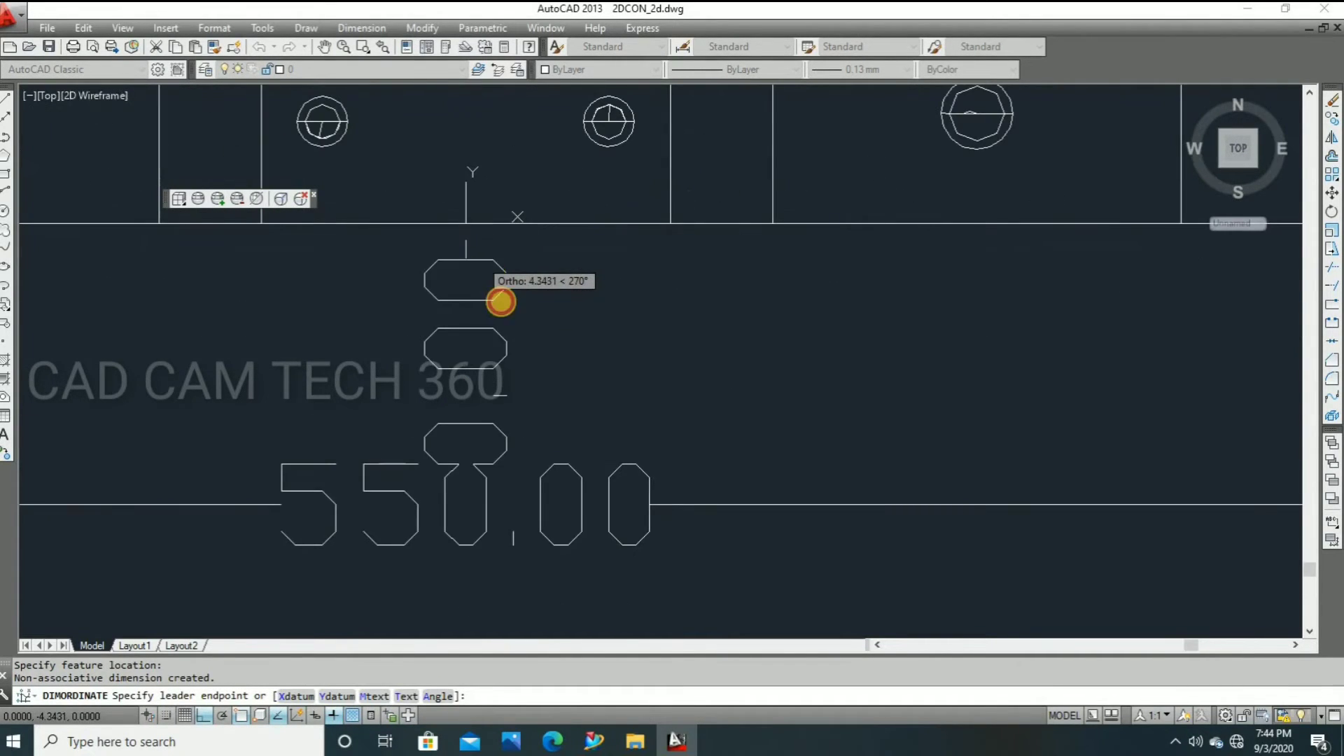
click(499, 300)
scroll(517, 474, down, 6)
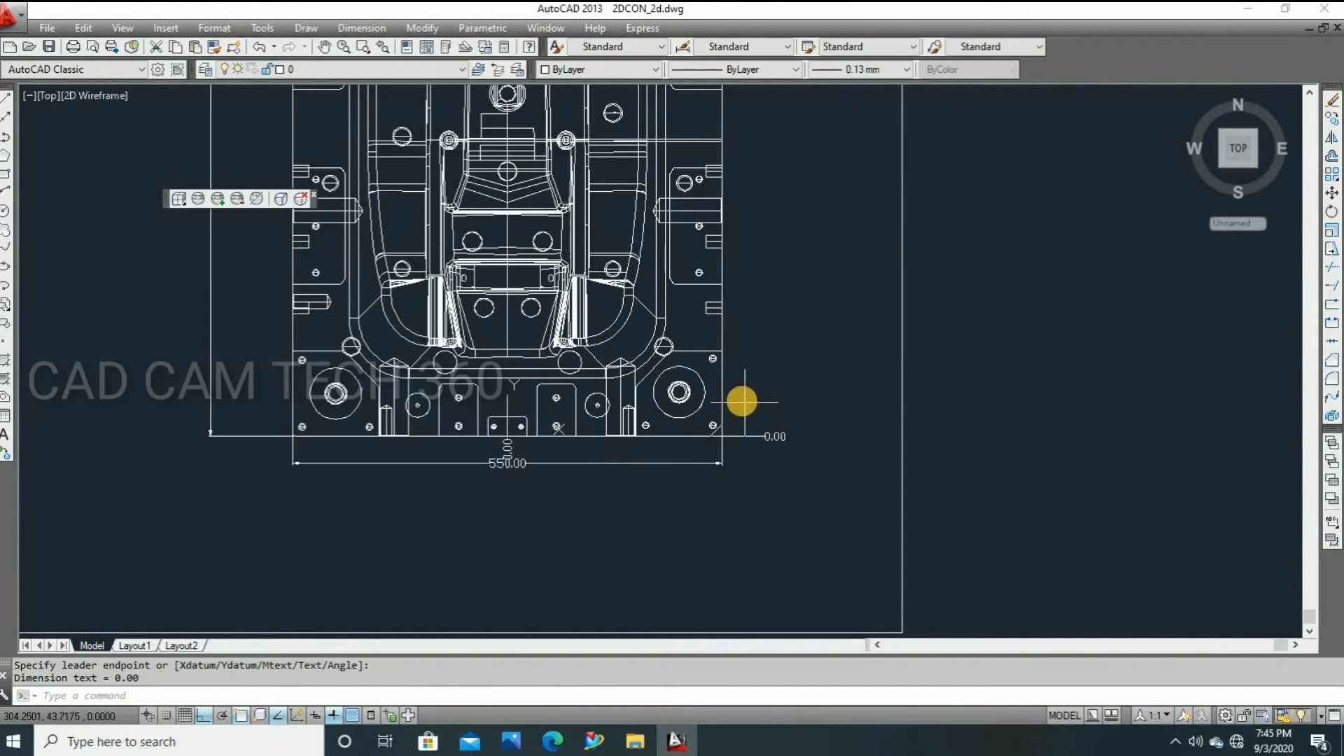
Add the 164.88 ordinate dimension for the small notch on the right edge
key(Return)
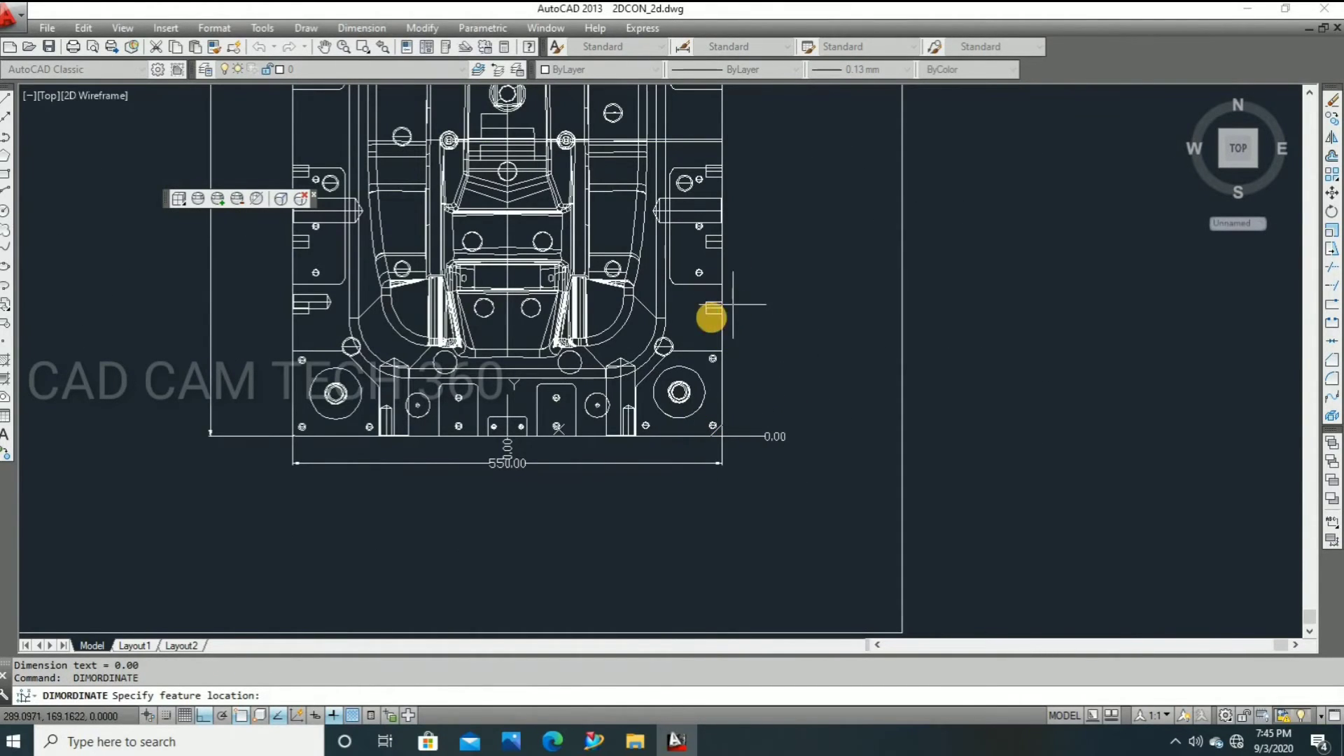
scroll(733, 304, up, 8)
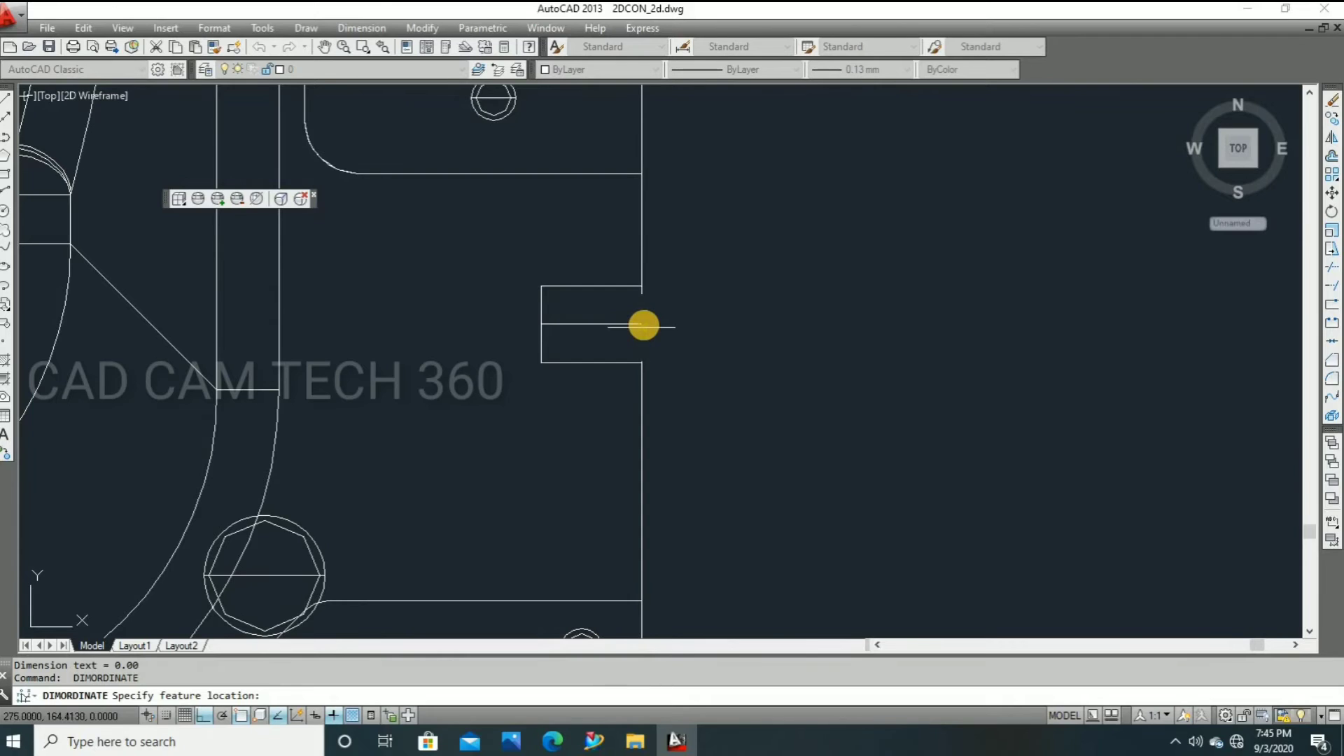
click(707, 325)
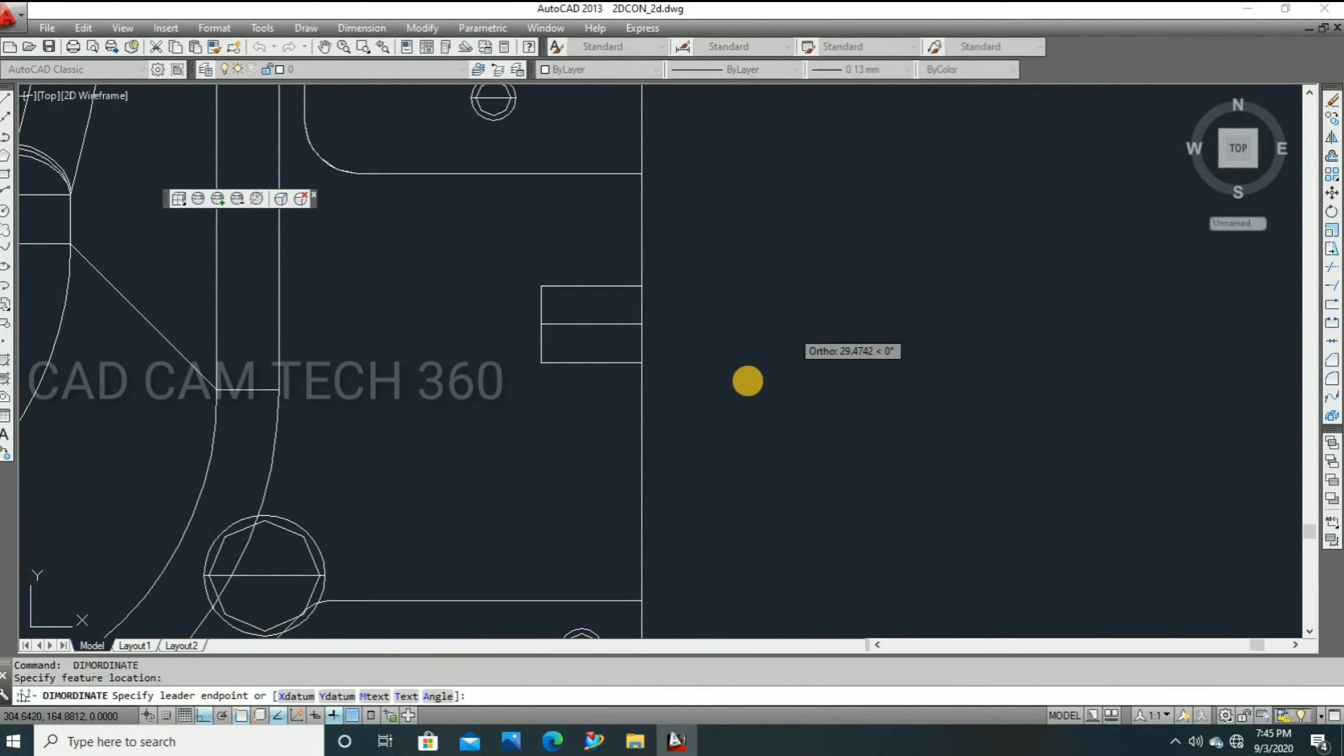
click(747, 381)
Locate the right-side hole centre with 325.00 (right) and 227.00 (above) ordinate dimensions
key(Return)
scroll(744, 381, down, 6)
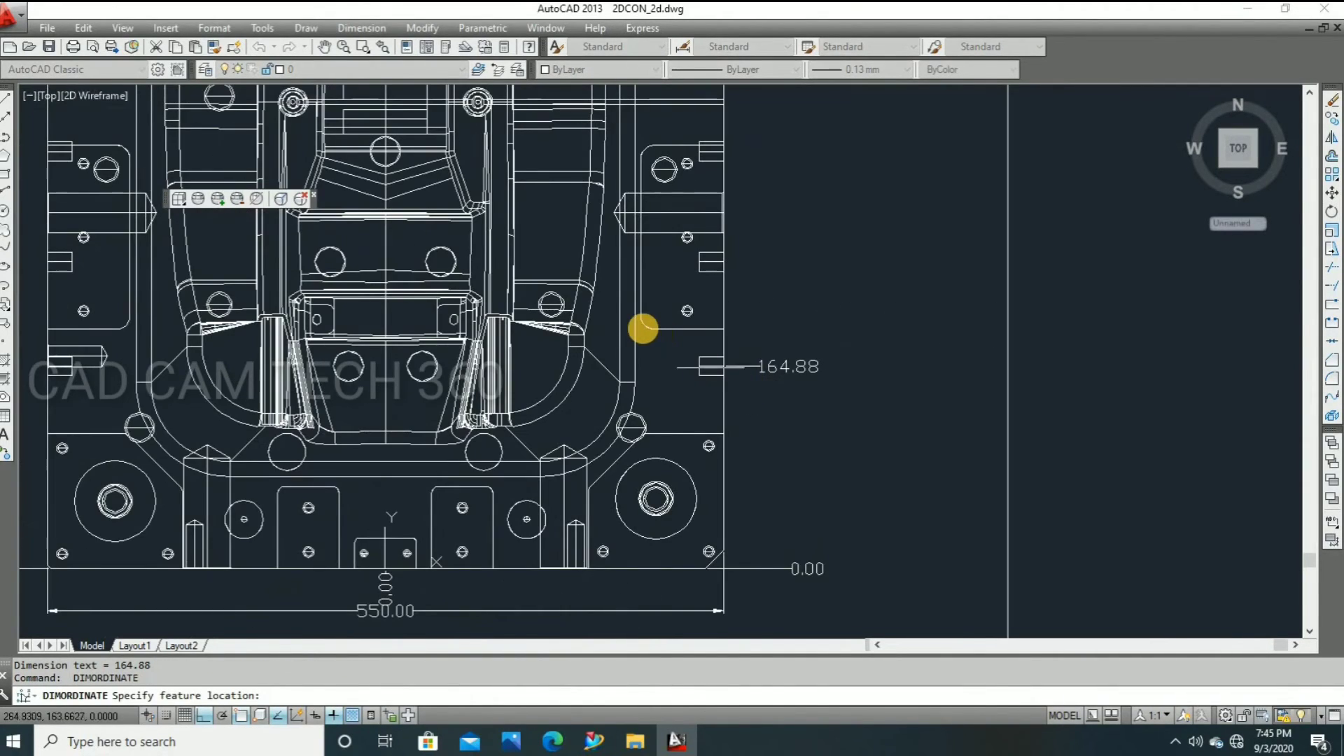
scroll(603, 513, up, 3)
scroll(627, 373, up, 6)
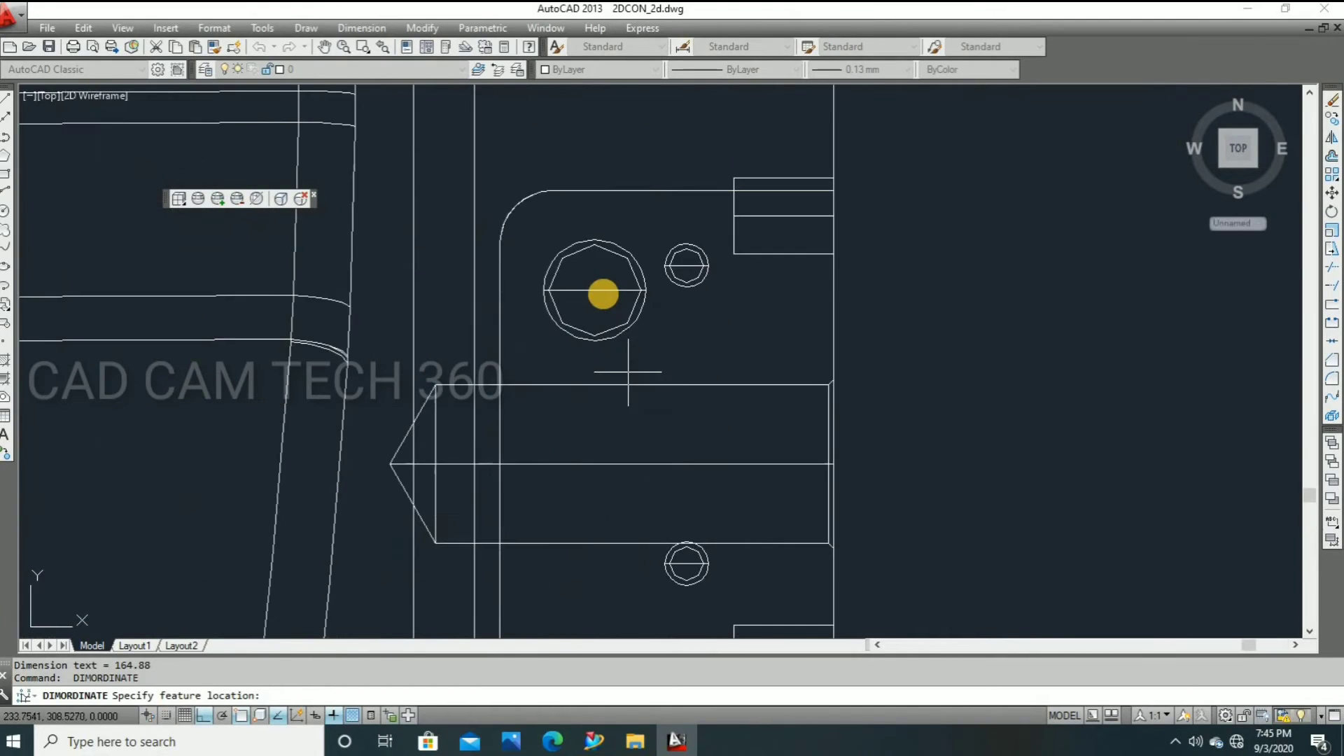
click(594, 290)
click(878, 354)
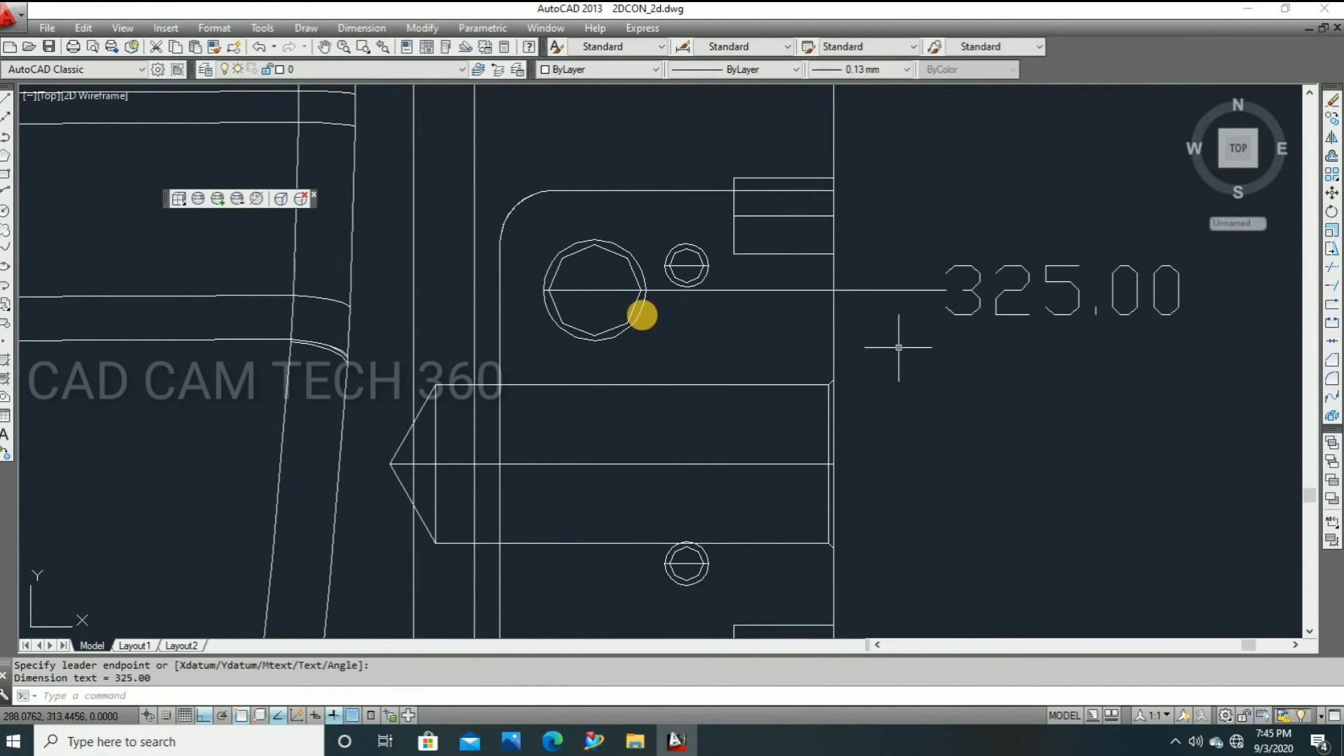
key(Return)
click(592, 193)
click(592, 157)
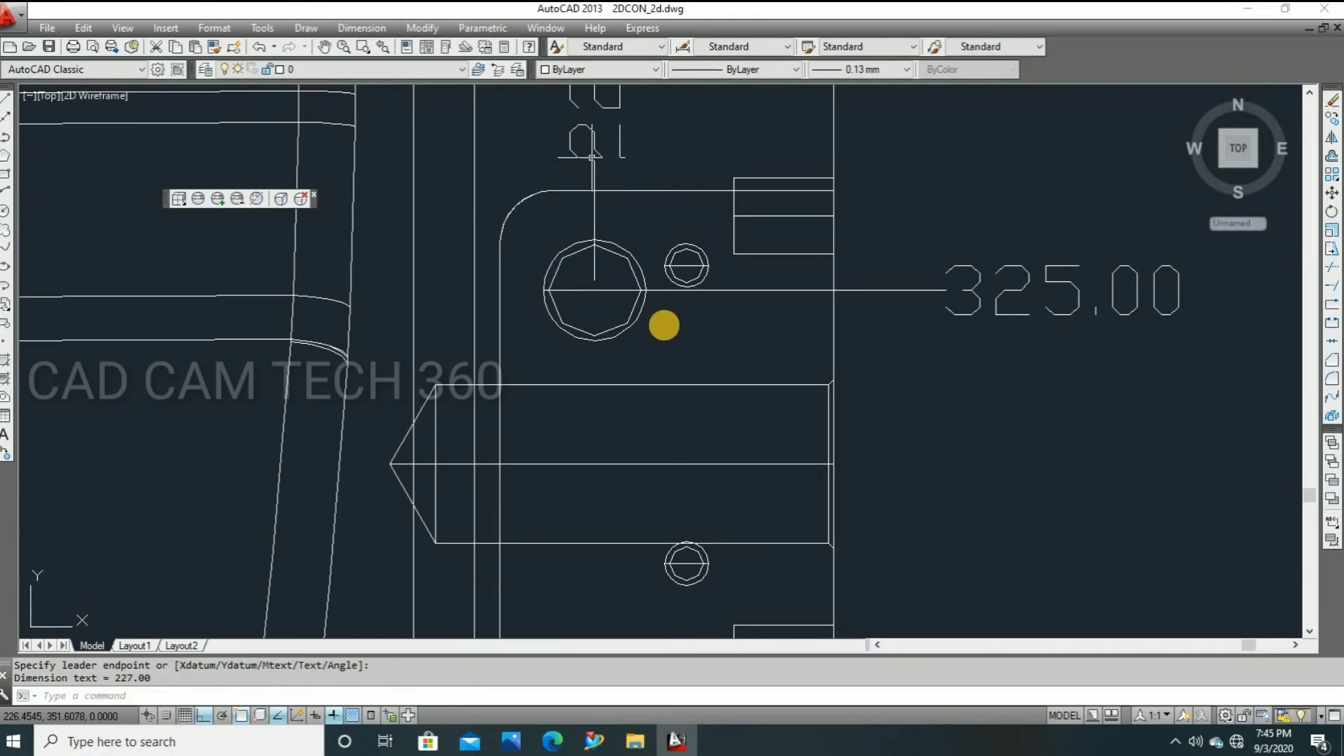
scroll(663, 324, down, 4)
scroll(815, 341, down, 5)
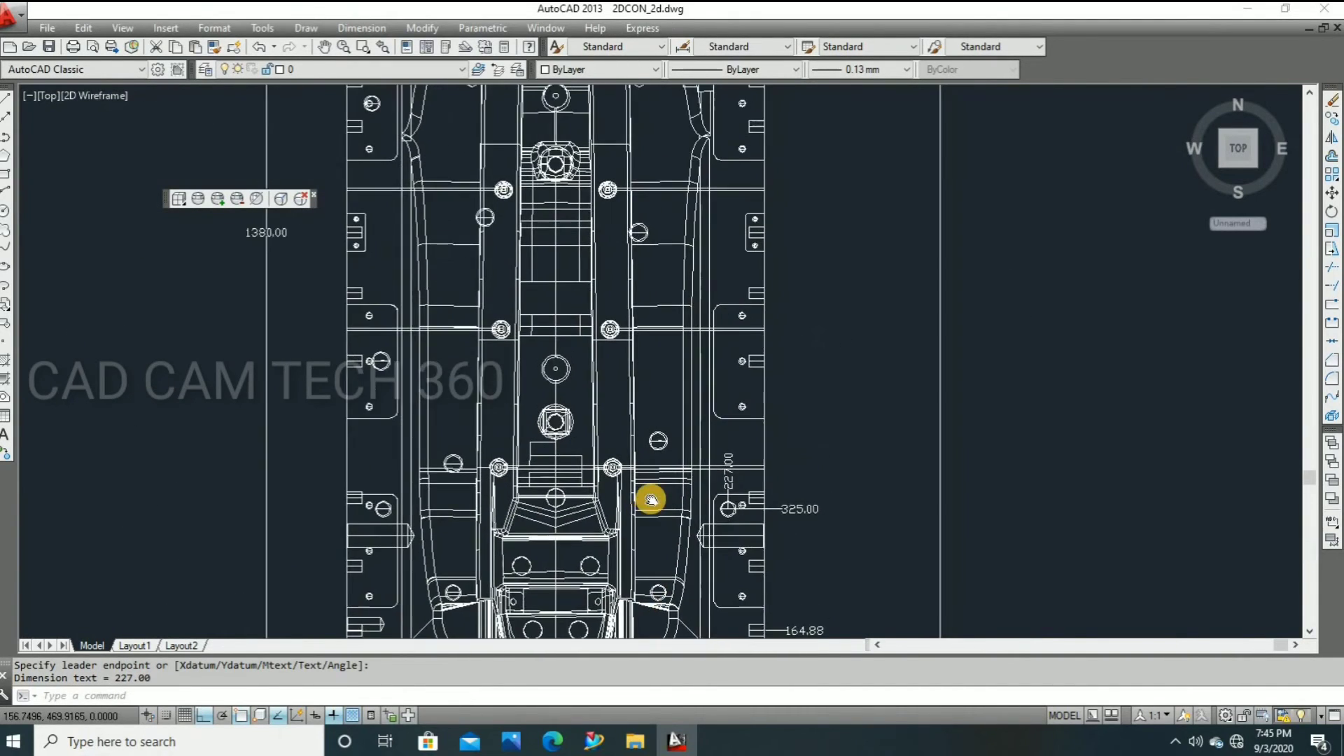
scroll(704, 360, down, 2)
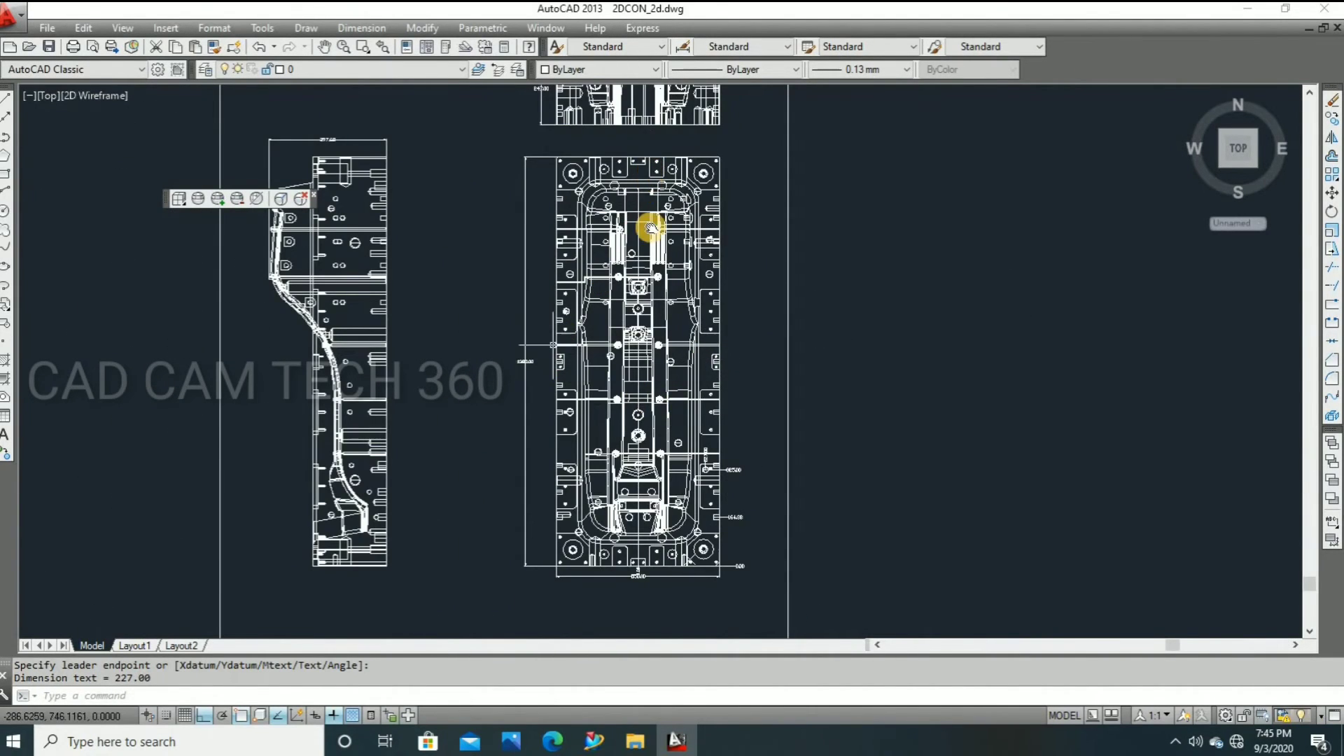
scroll(666, 342, up, 6)
scroll(748, 378, up, 2)
key(Return)
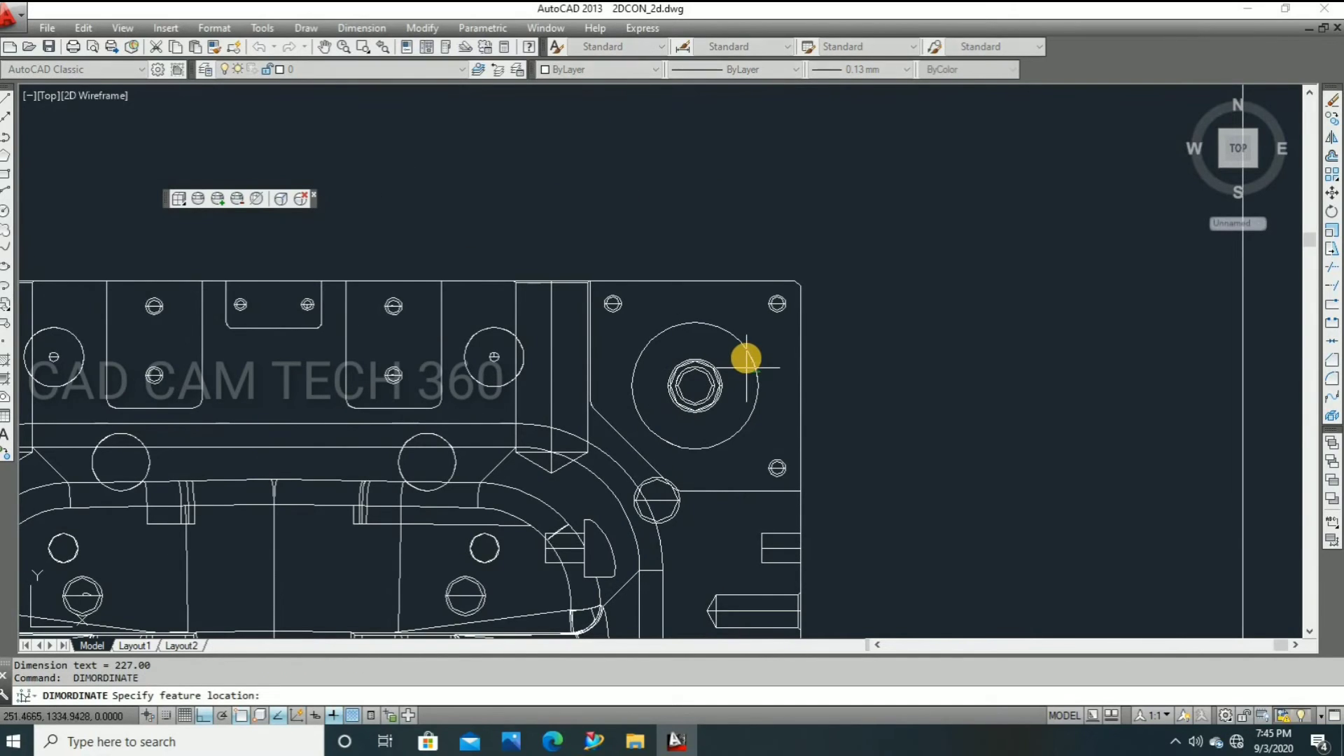
scroll(610, 438, up, 5)
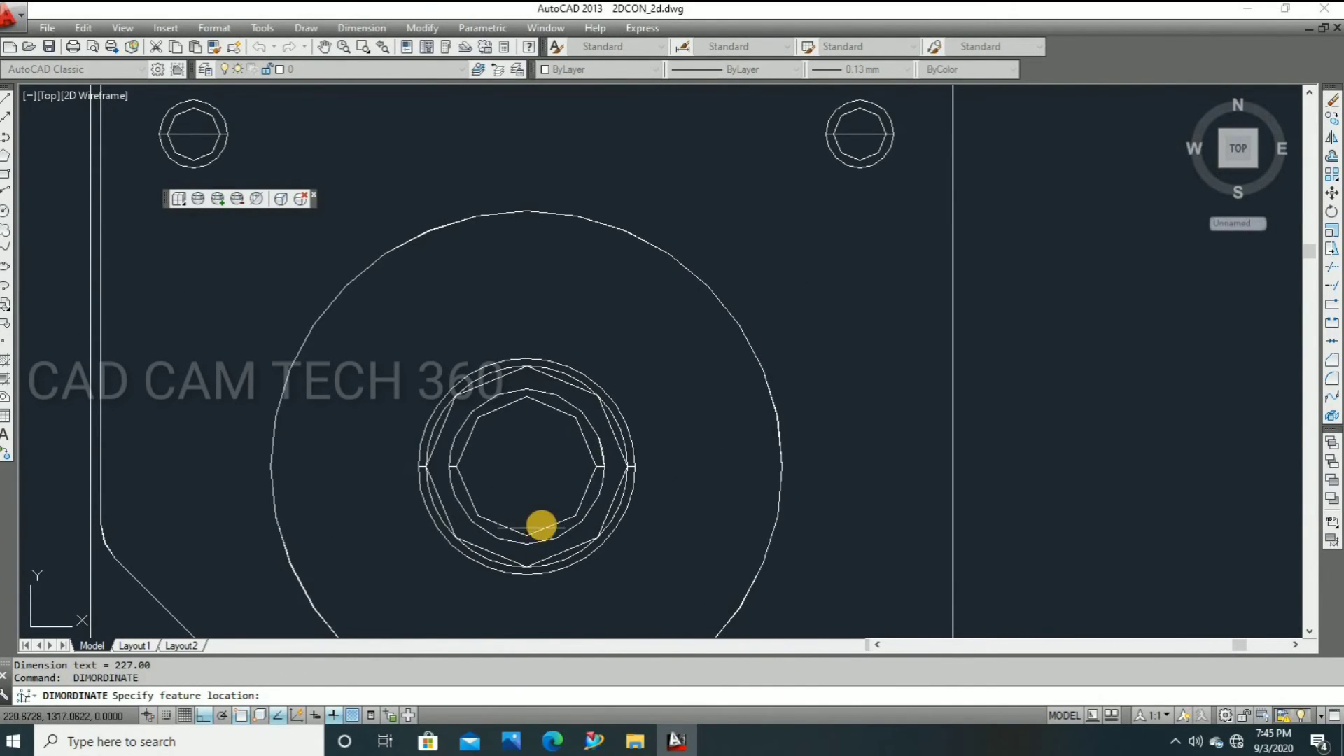
Add the 1325.00 ordinate dimension for the top-right bolt, placed to the right
click(596, 466)
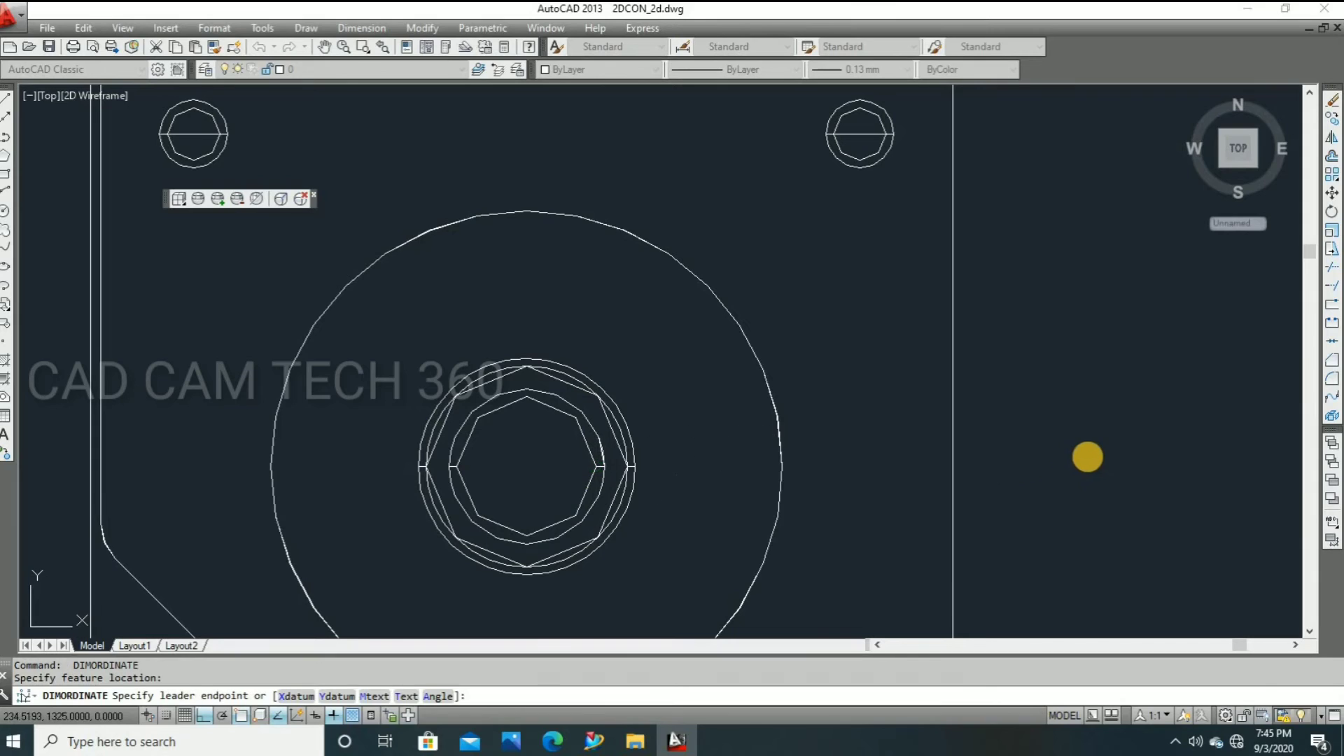
click(1152, 462)
scroll(721, 404, down, 2)
Locate the top-right bolt hole with 263.00 (above) and 1368.00 (right) ordinate dimensions
key(Return)
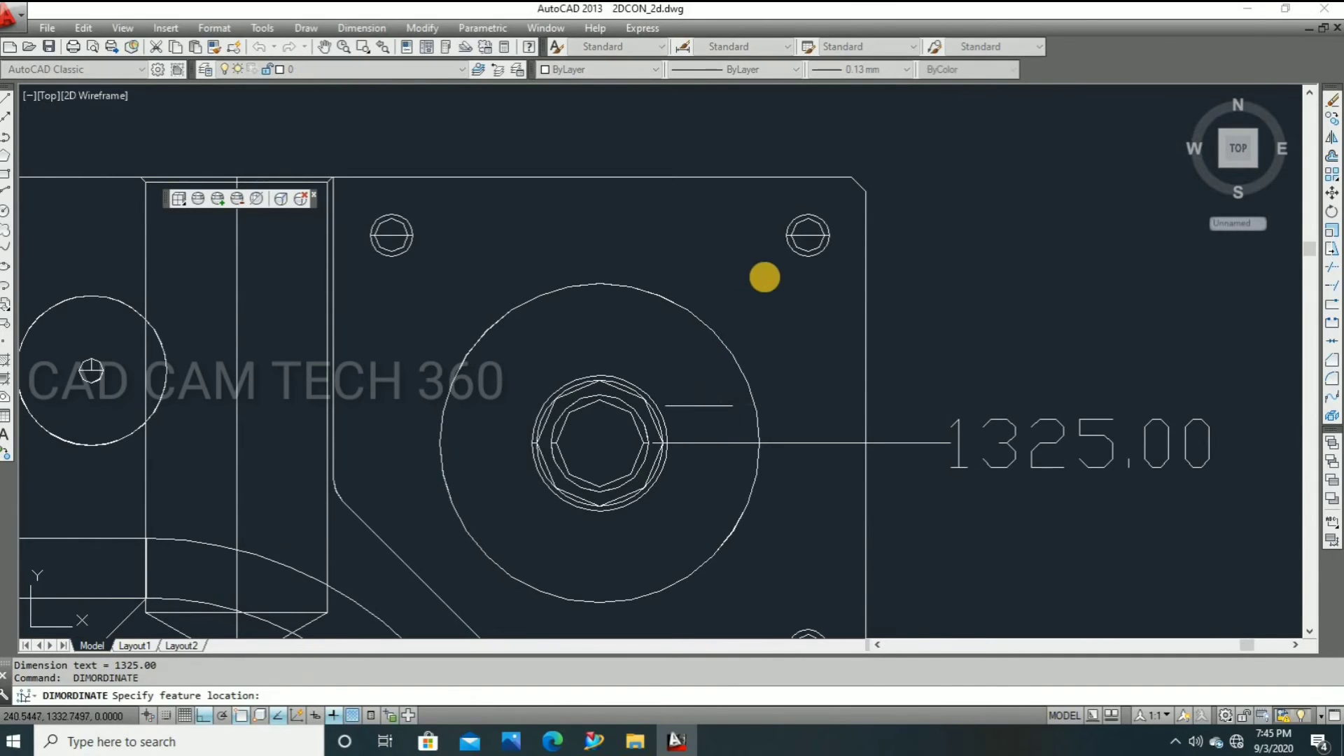
scroll(735, 360, down, 2)
scroll(742, 363, up, 5)
click(741, 379)
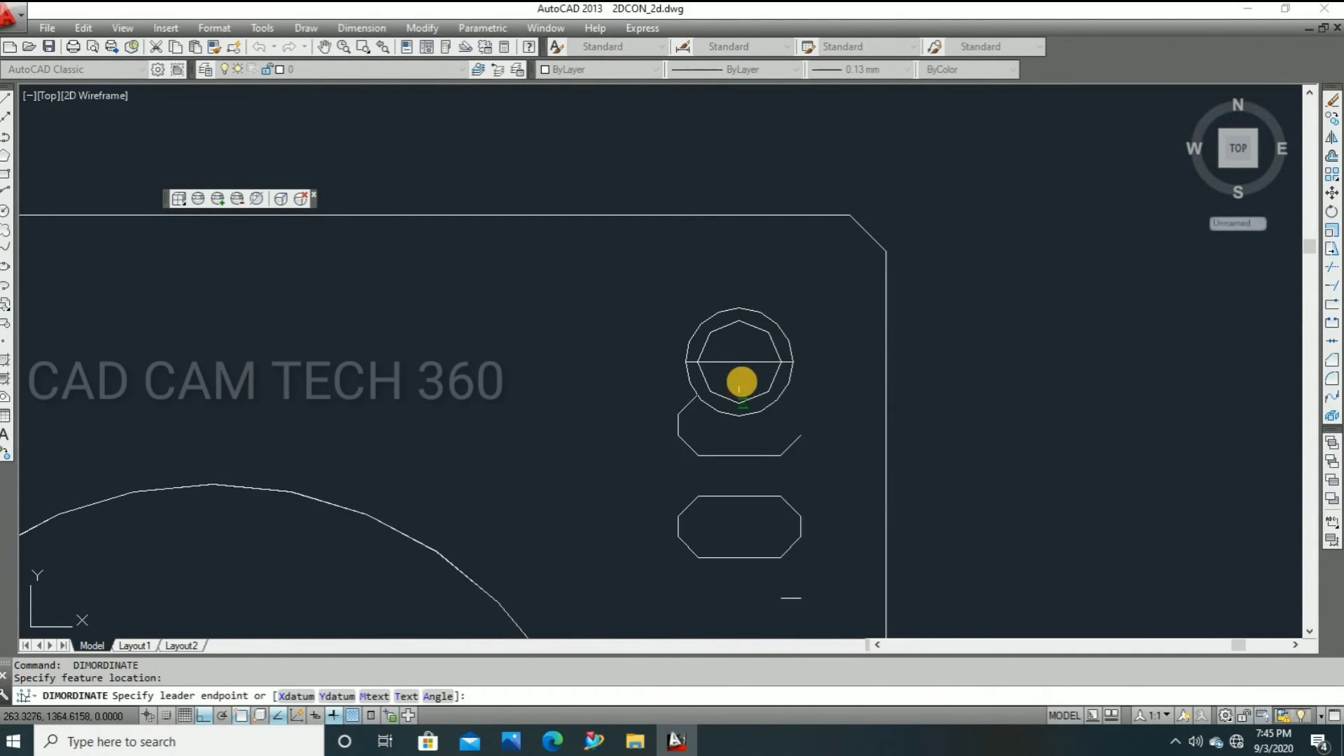
scroll(735, 231, down, 3)
click(759, 258)
scroll(801, 324, down, 3)
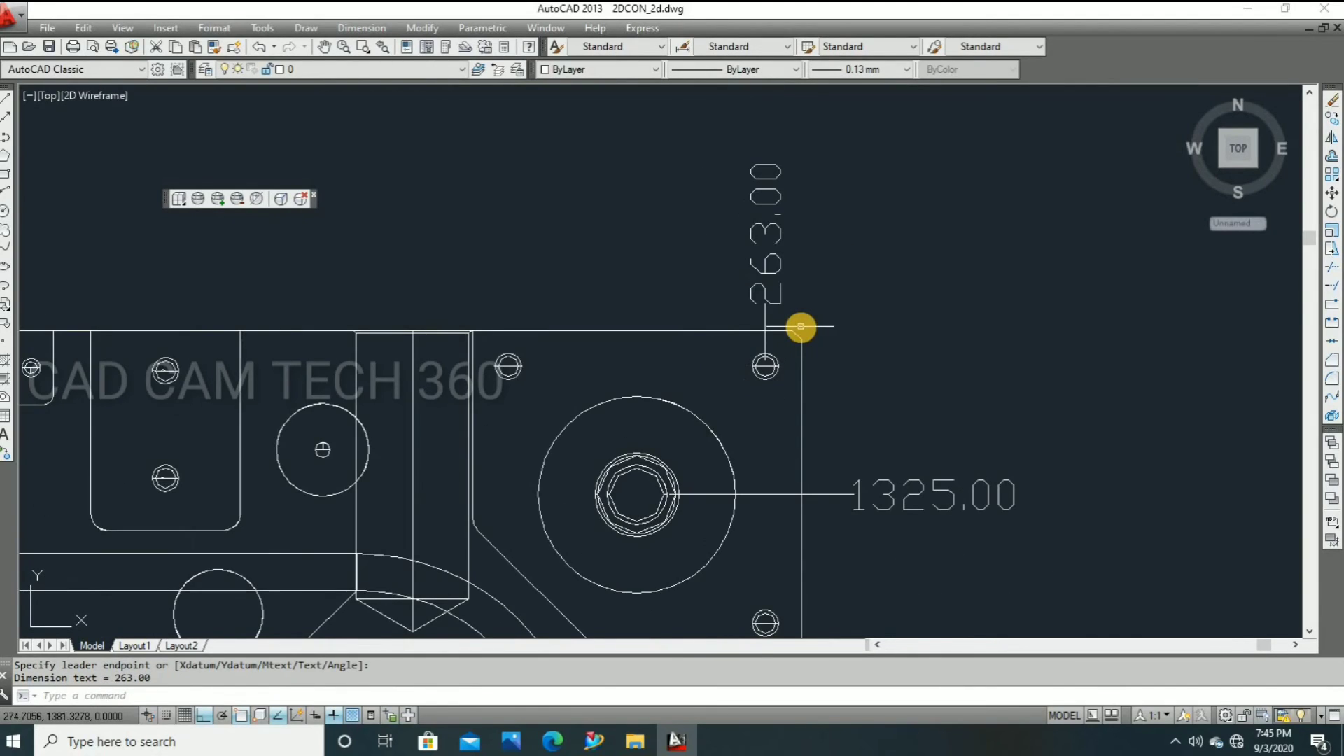
scroll(768, 432, up, 3)
key(Return)
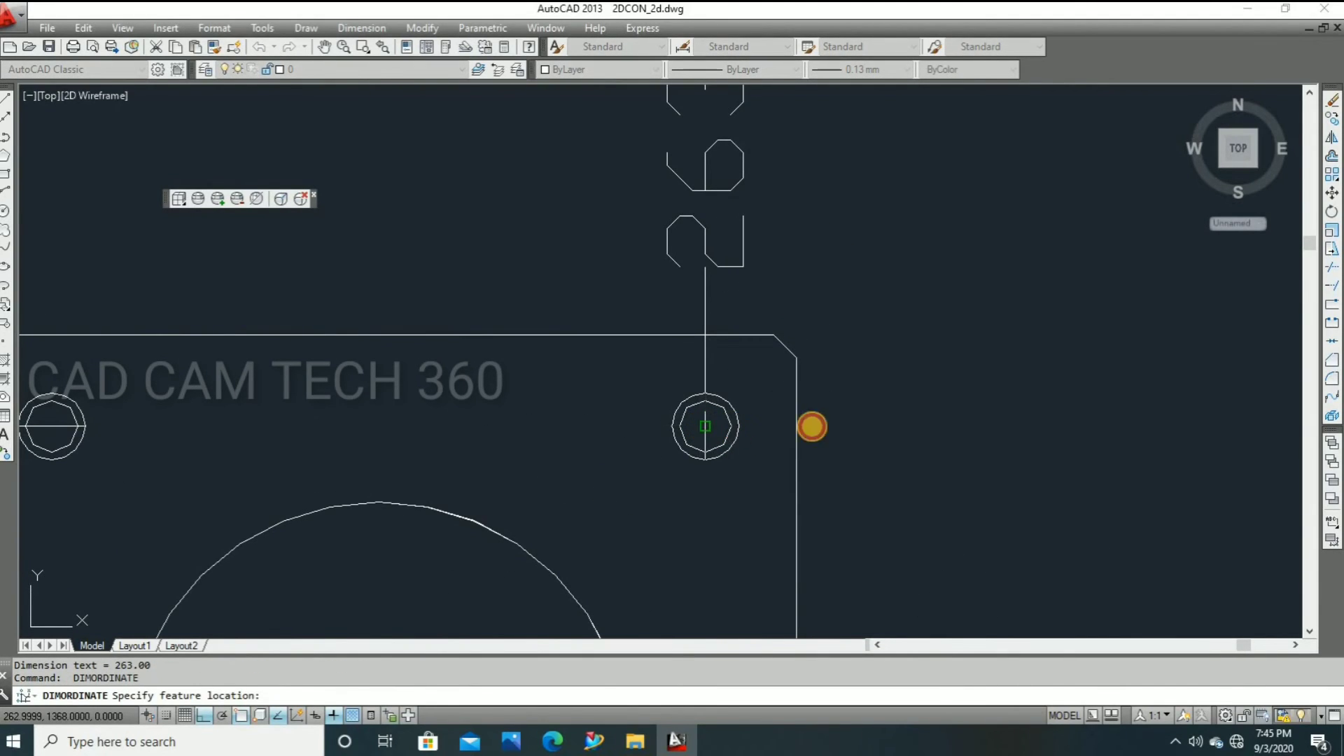
click(812, 426)
click(1012, 422)
scroll(940, 292, down, 3)
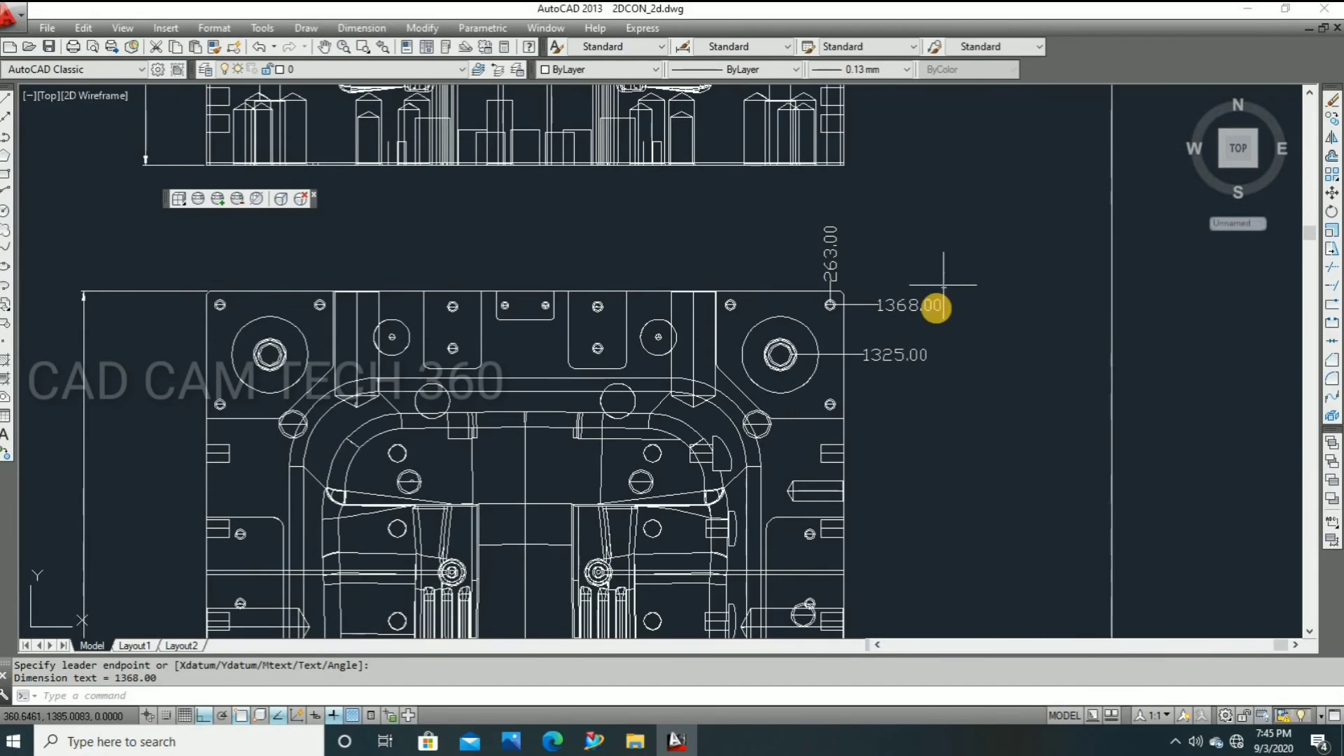
scroll(710, 236, down, 2)
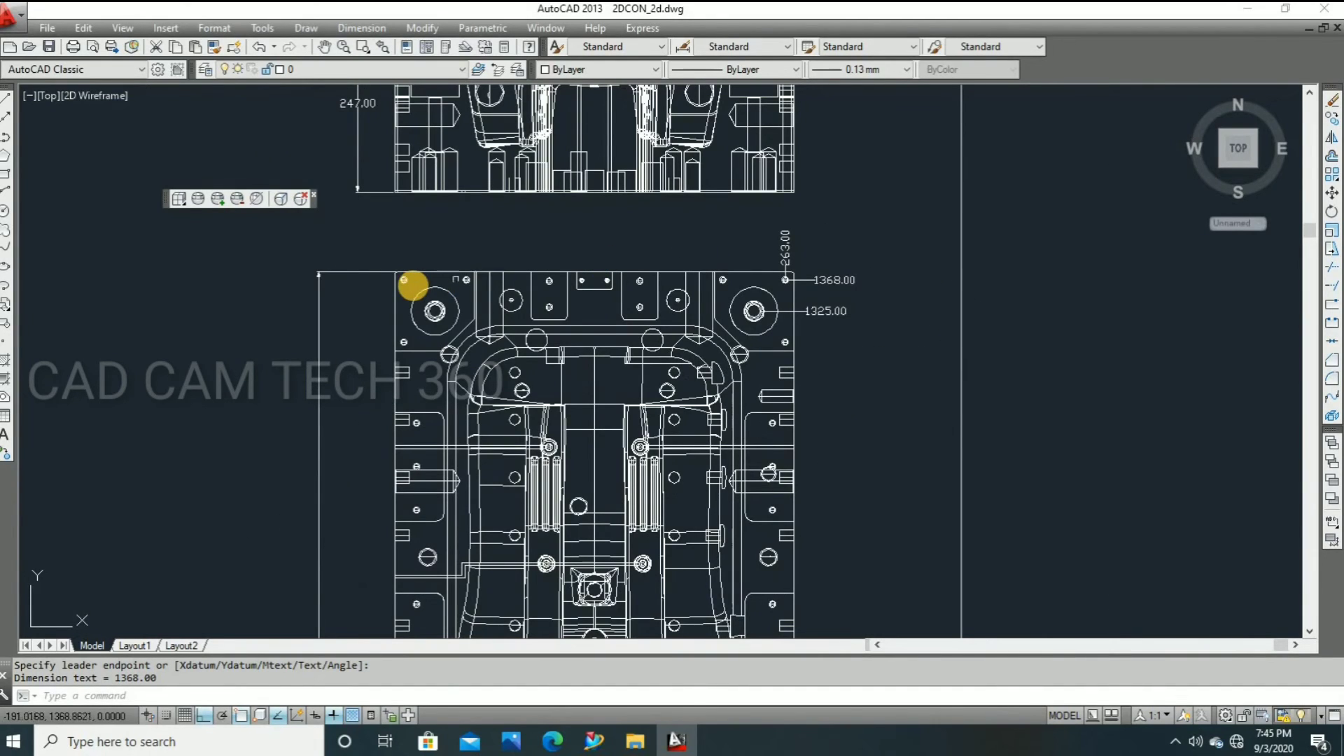
scroll(509, 329, down, 3)
scroll(588, 308, down, 1)
scroll(588, 490, up, 6)
scroll(644, 547, down, 6)
scroll(630, 294, down, 1)
scroll(636, 228, up, 4)
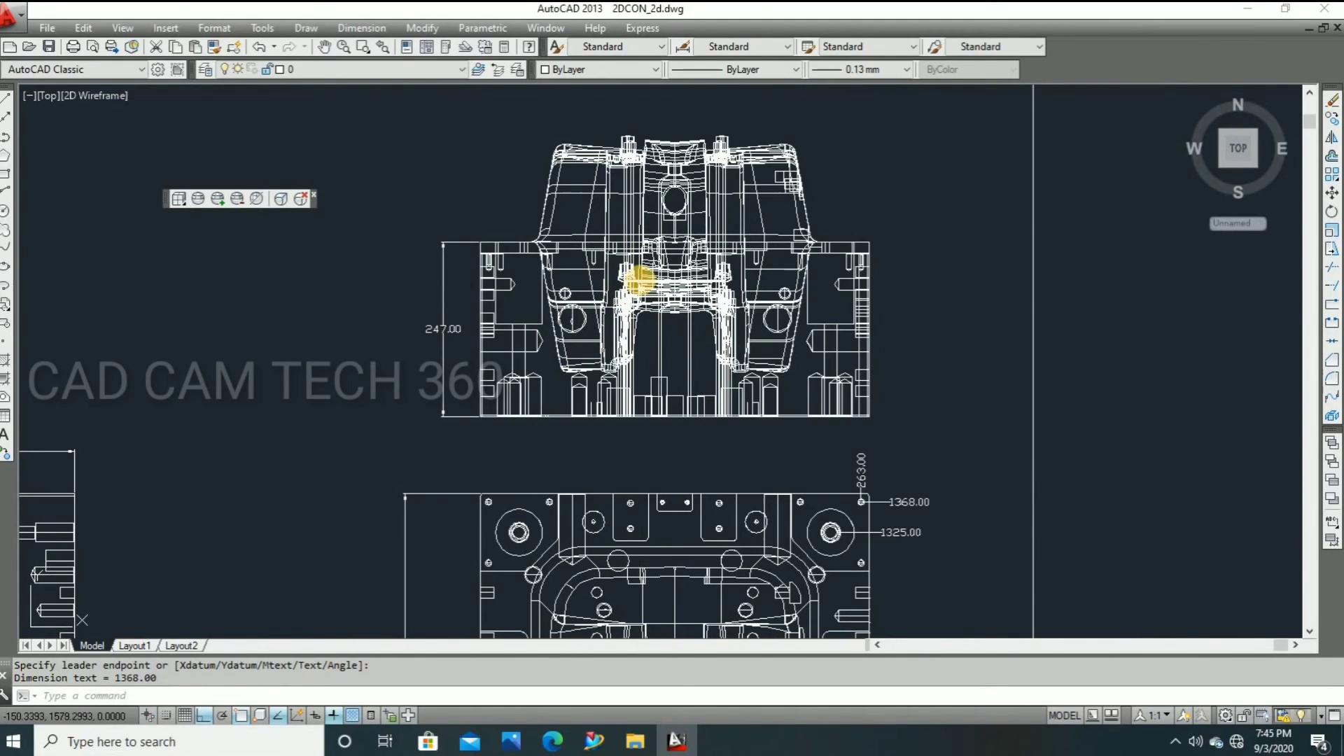
scroll(638, 281, down, 4)
scroll(582, 409, down, 2)
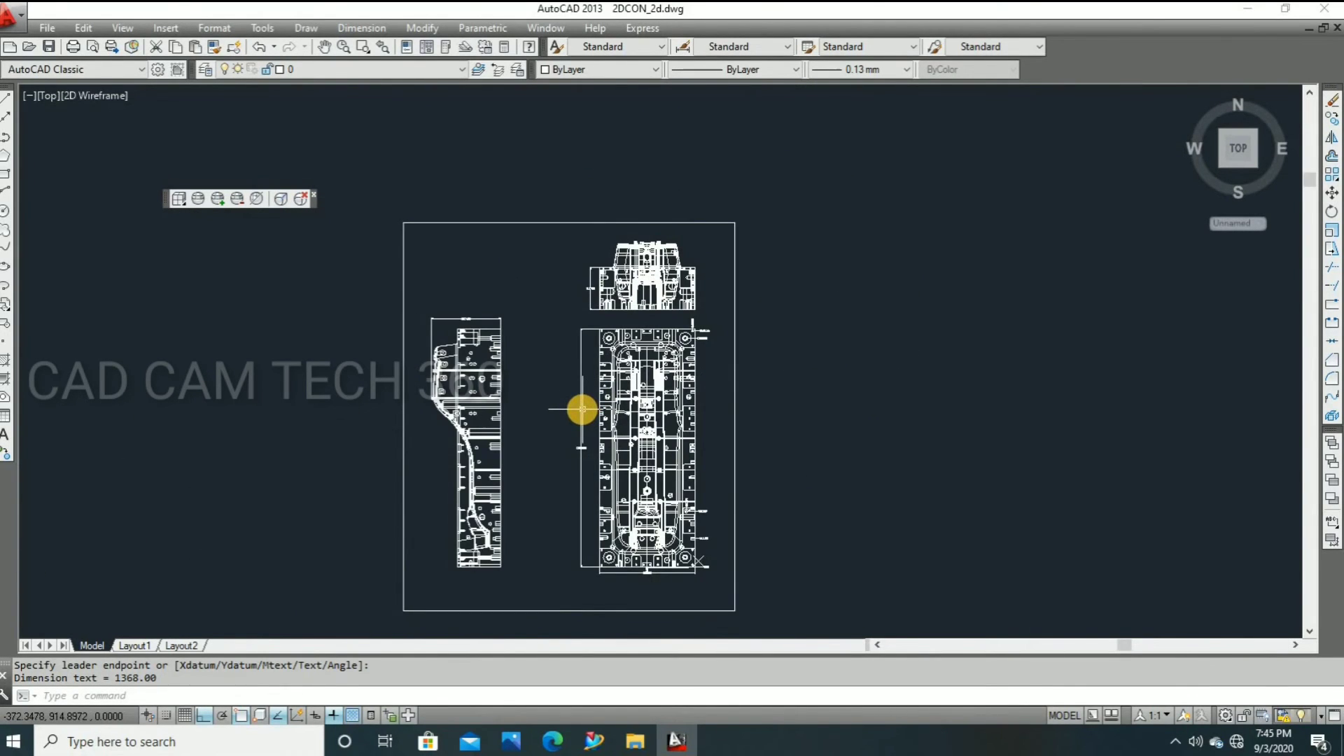